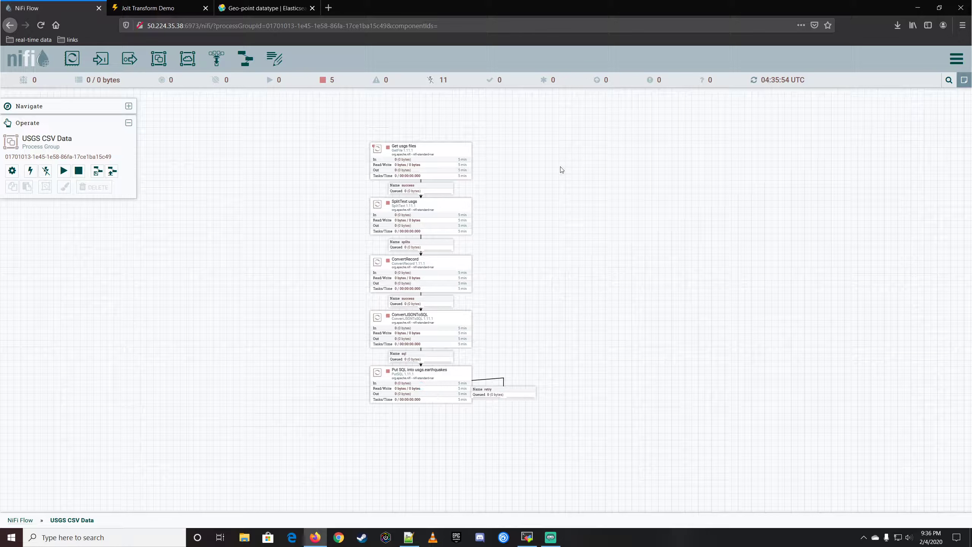
# Walk through the flow's five processors, from Get usgs files down to Put SQL into usgs.earthquakes.
pyautogui.click(447, 152)
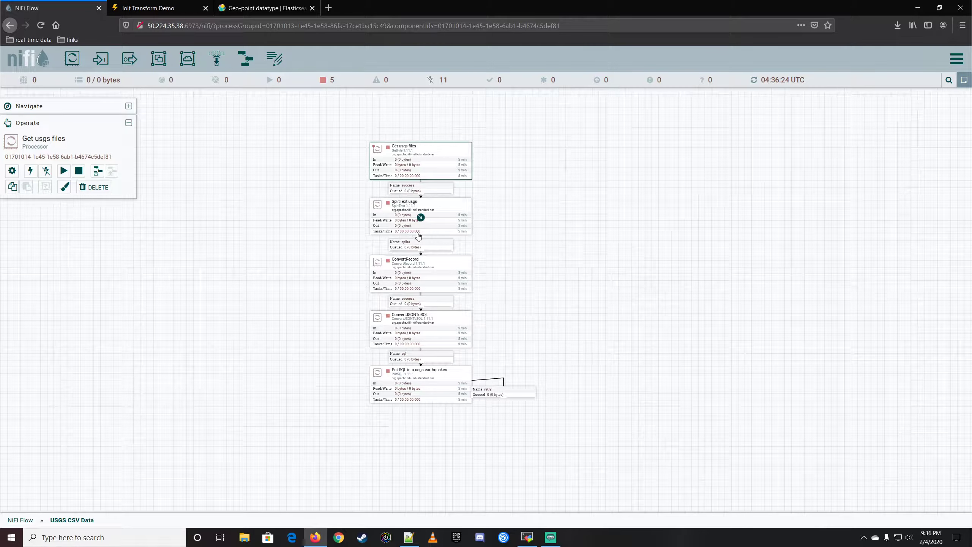
pyautogui.click(447, 207)
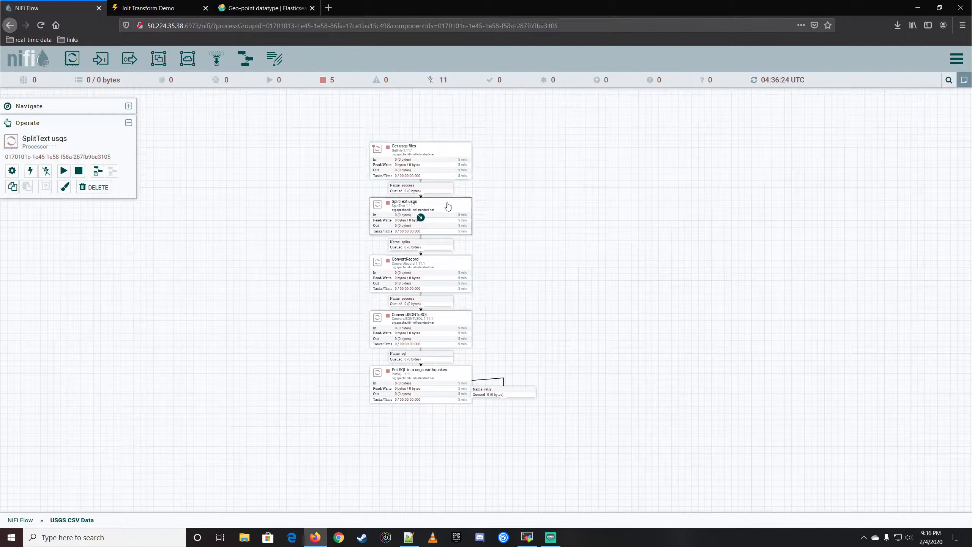
pyautogui.click(451, 153)
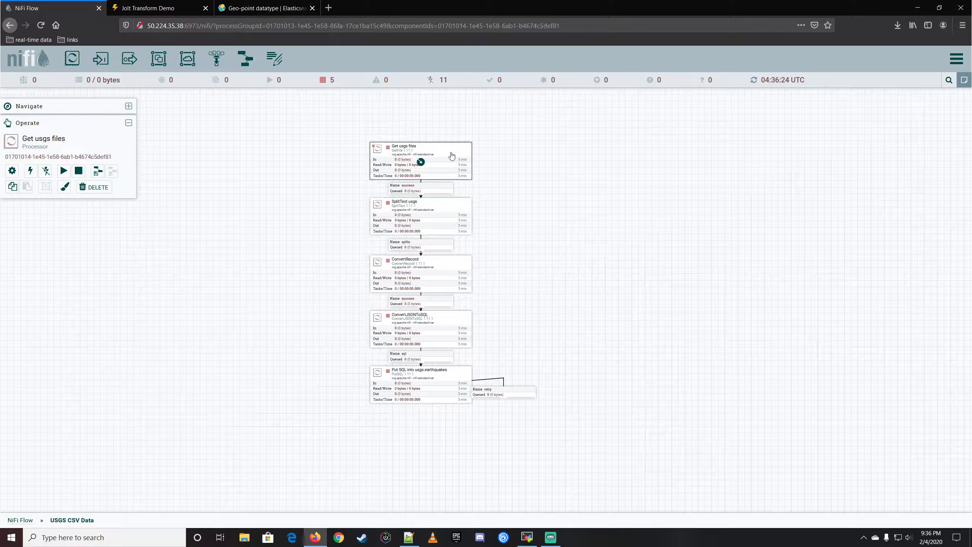
pyautogui.click(451, 214)
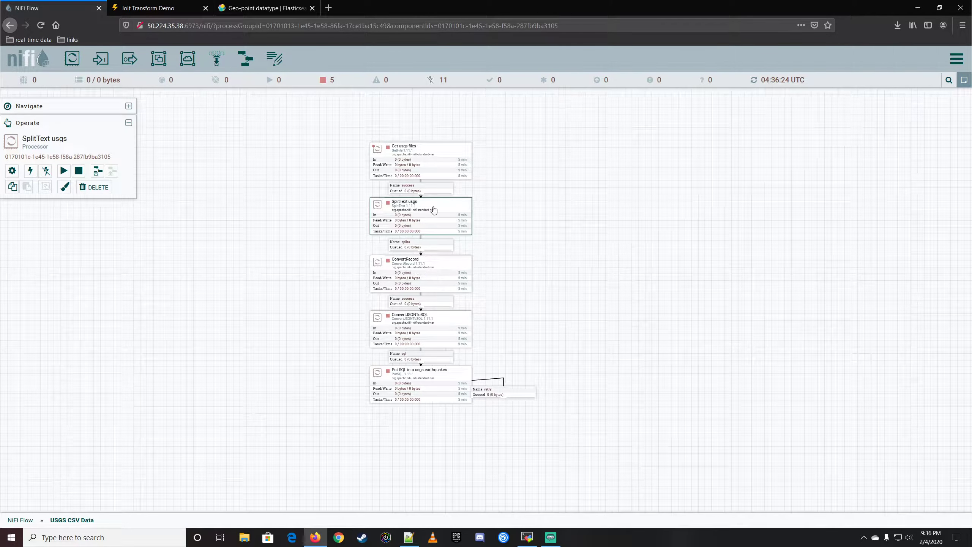
pyautogui.click(443, 268)
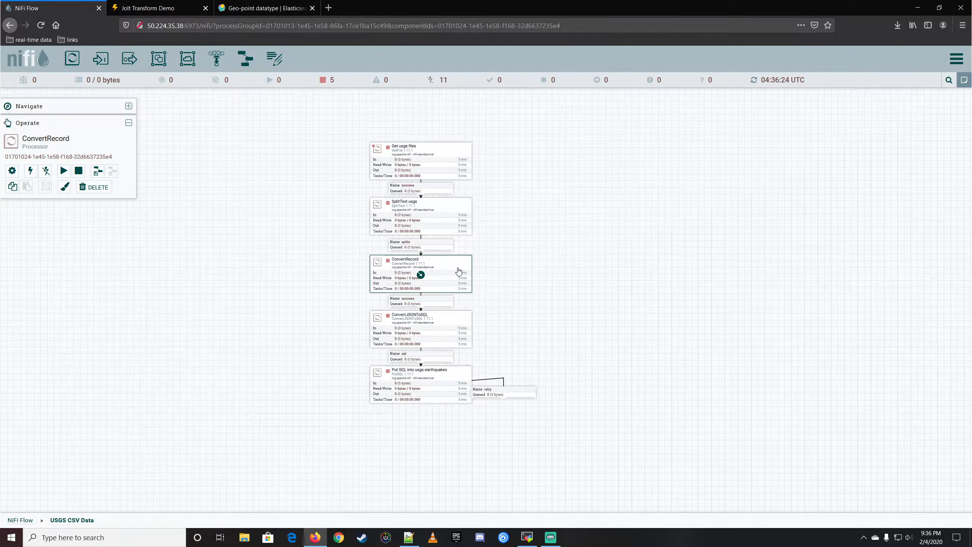
pyautogui.click(451, 322)
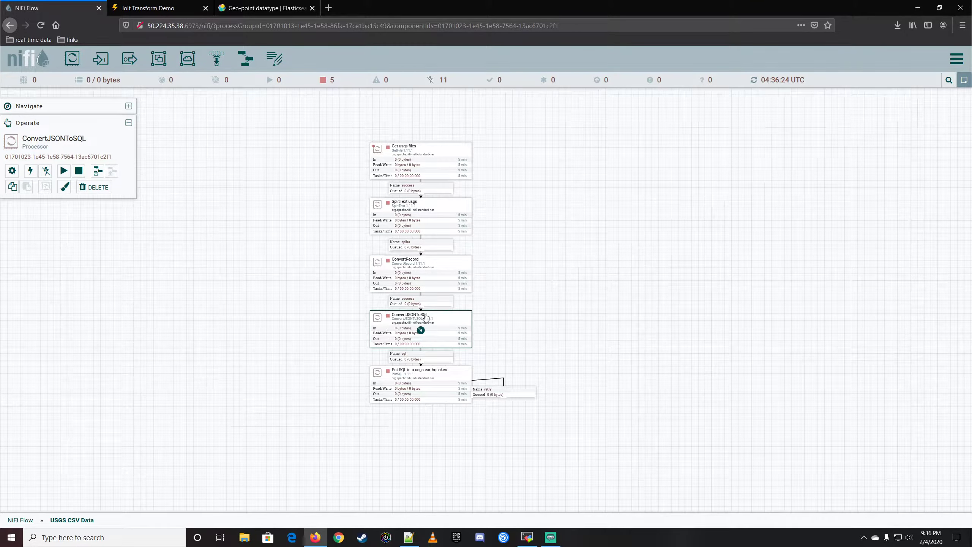
pyautogui.click(446, 378)
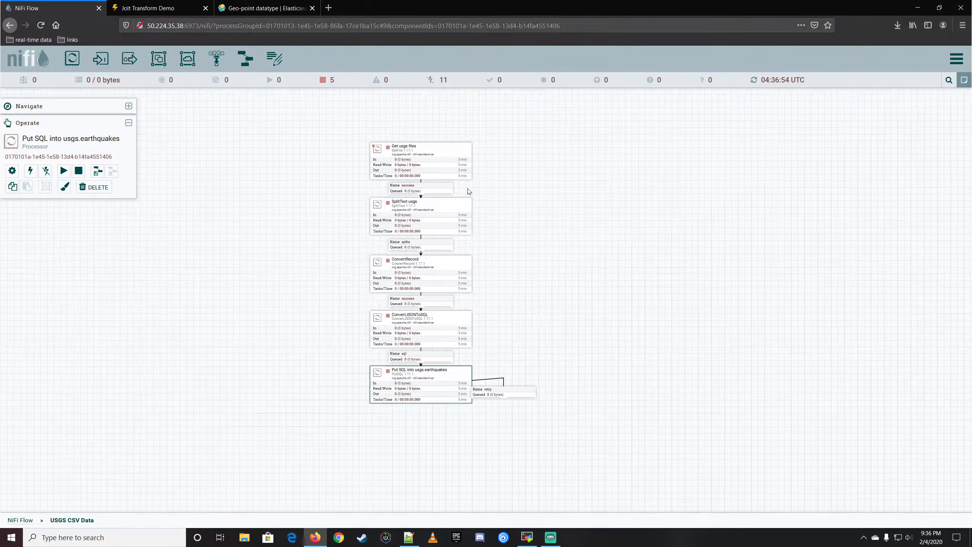
# Open the configuration of the Get usgs files processor and set its Batch Size to 1.
pyautogui.doubleClick(420, 163)
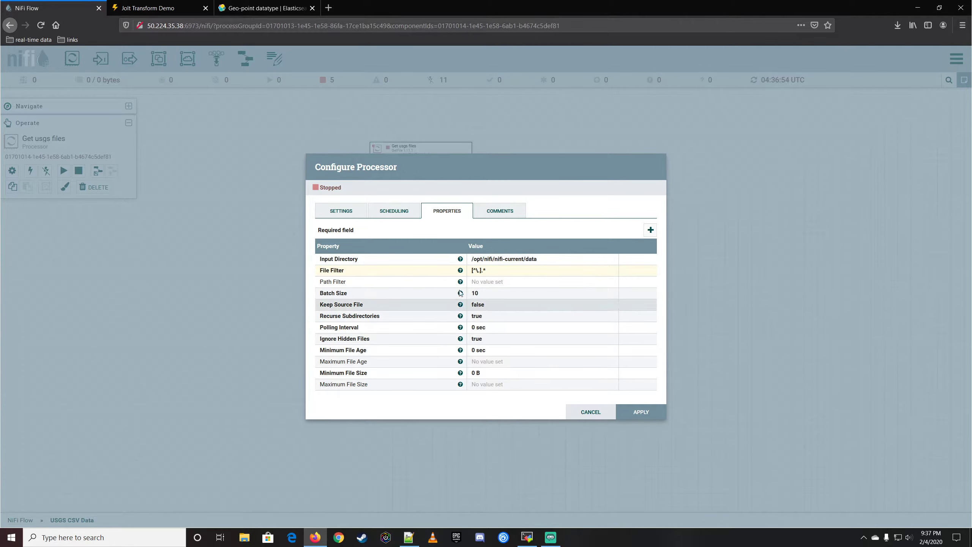
pyautogui.click(482, 293)
pyautogui.write('1')
pyautogui.click(589, 371)
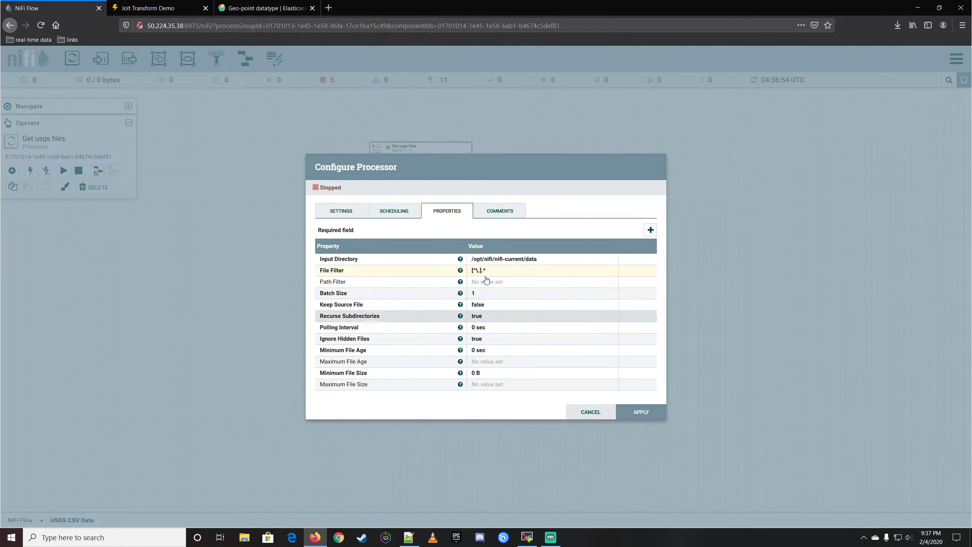
# Set the run schedule of Get usgs files to 1 hour and apply the configuration.
pyautogui.click(393, 210)
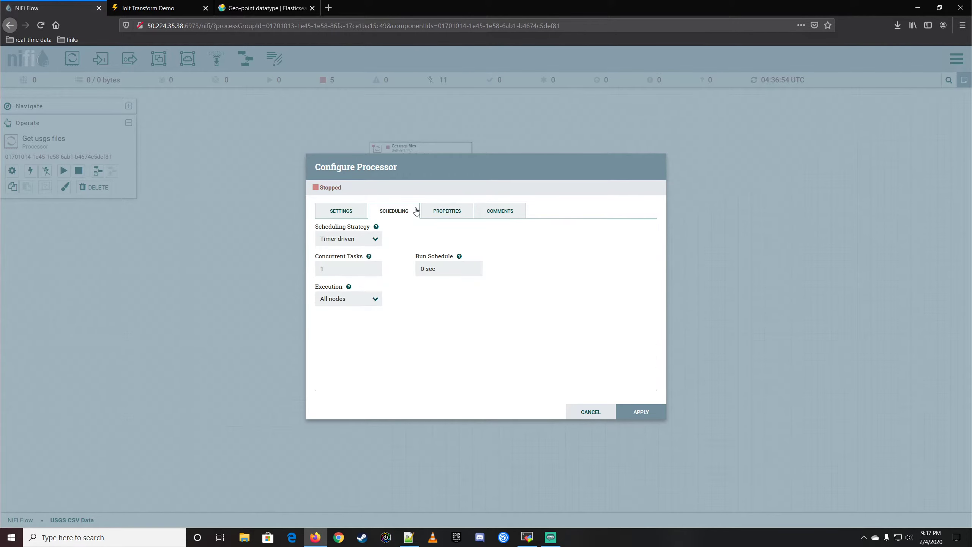
pyautogui.doubleClick(420, 267)
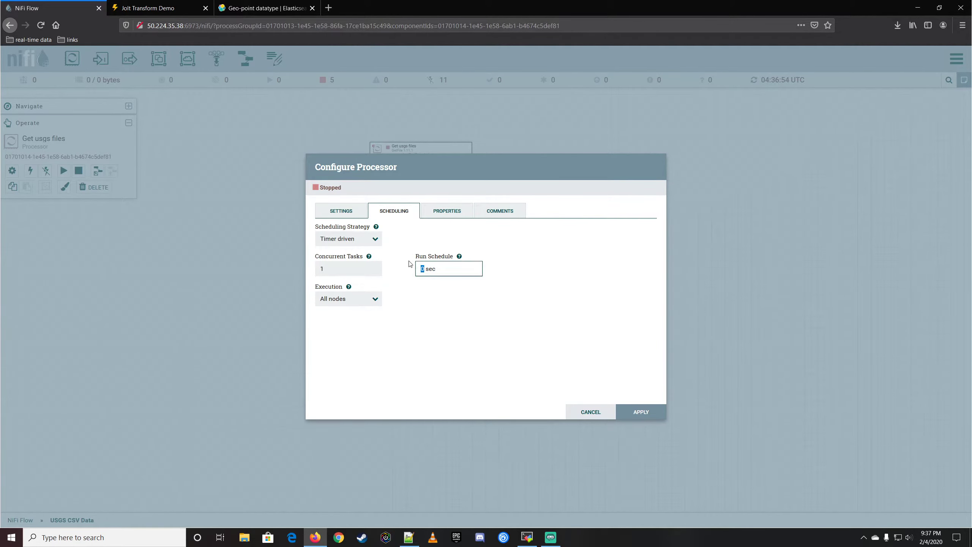
pyautogui.press('BackSpace')
pyautogui.write('1 hour')
pyautogui.click(640, 412)
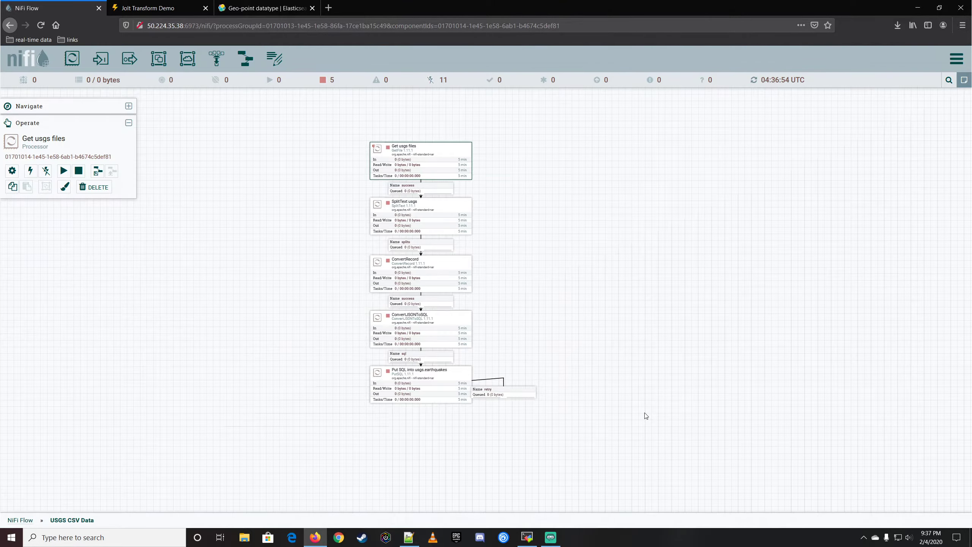
# Set the run schedule of the SplitText usgs processor to 5 sec and apply it.
pyautogui.doubleClick(453, 215)
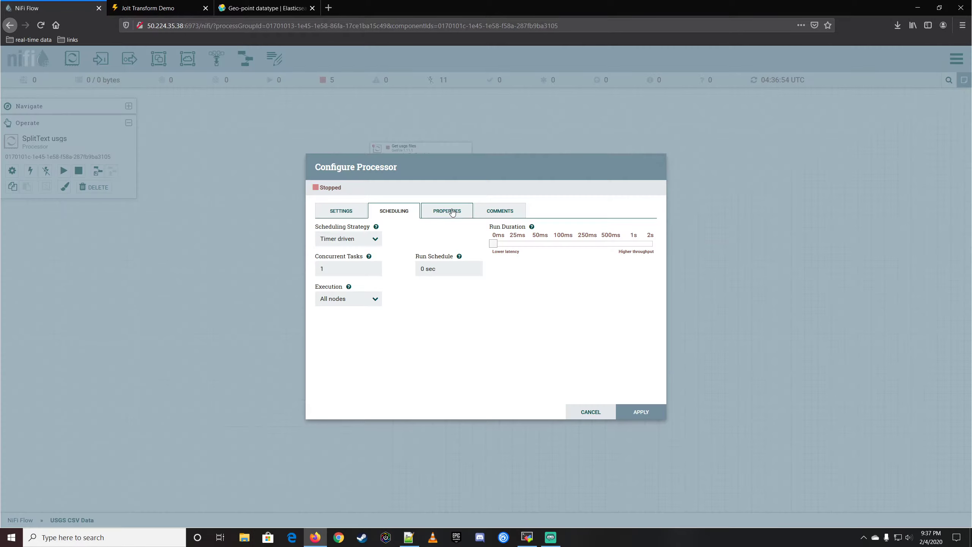
pyautogui.doubleClick(423, 268)
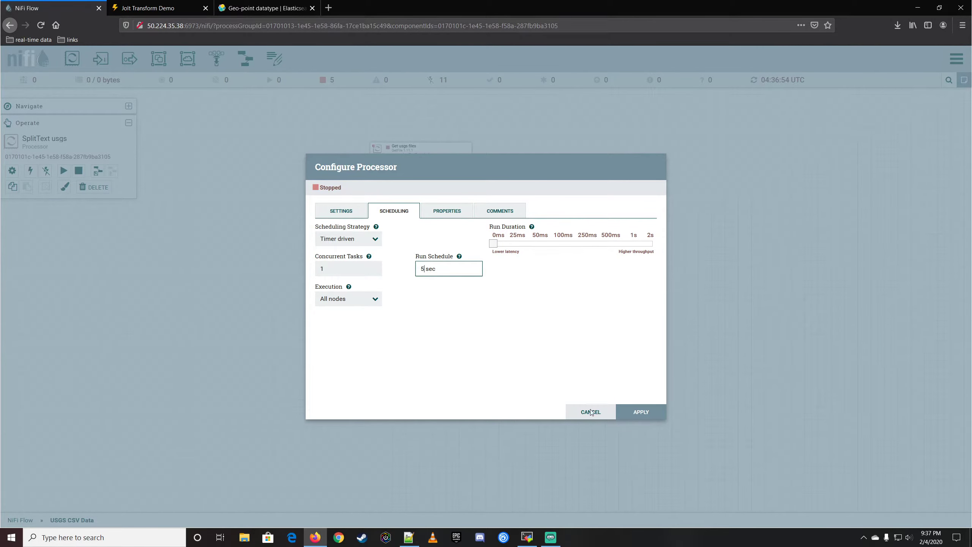
pyautogui.click(636, 414)
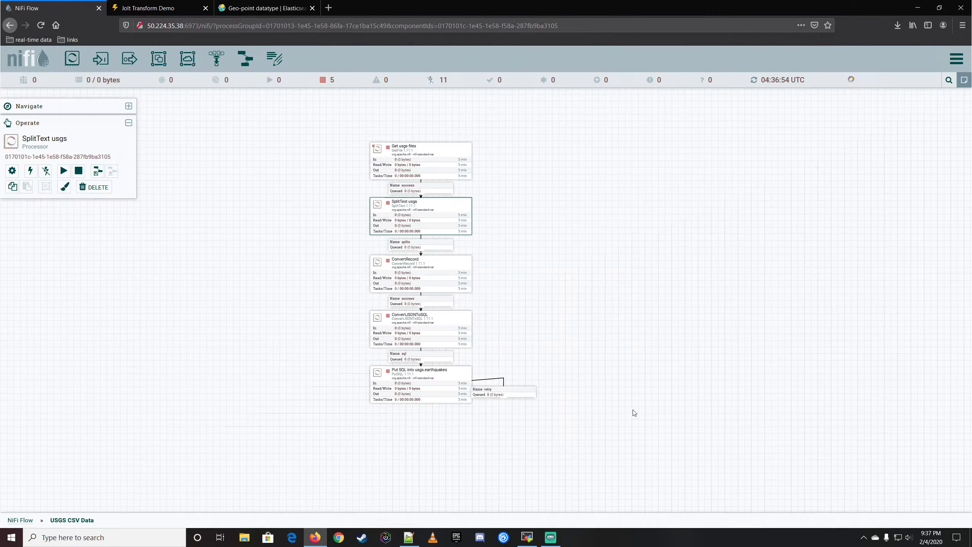
# Set the SplitText usgs run schedule to 2 sec and apply the configuration.
pyautogui.doubleClick(453, 210)
pyautogui.click(427, 268)
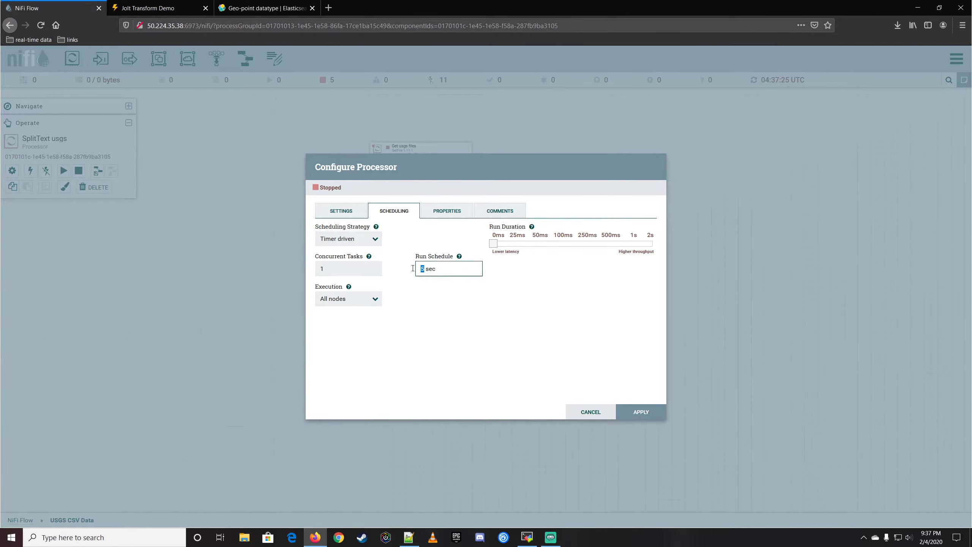
pyautogui.click(654, 413)
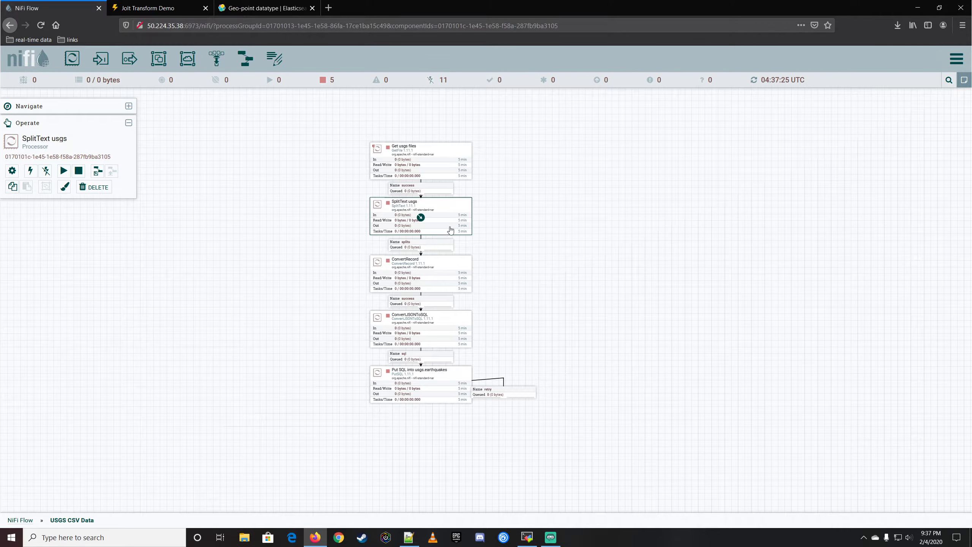
# Configure the ConvertRecord processor with a 5 sec run schedule and 5 concurrent tasks, and apply the configuration.
pyautogui.doubleClick(452, 266)
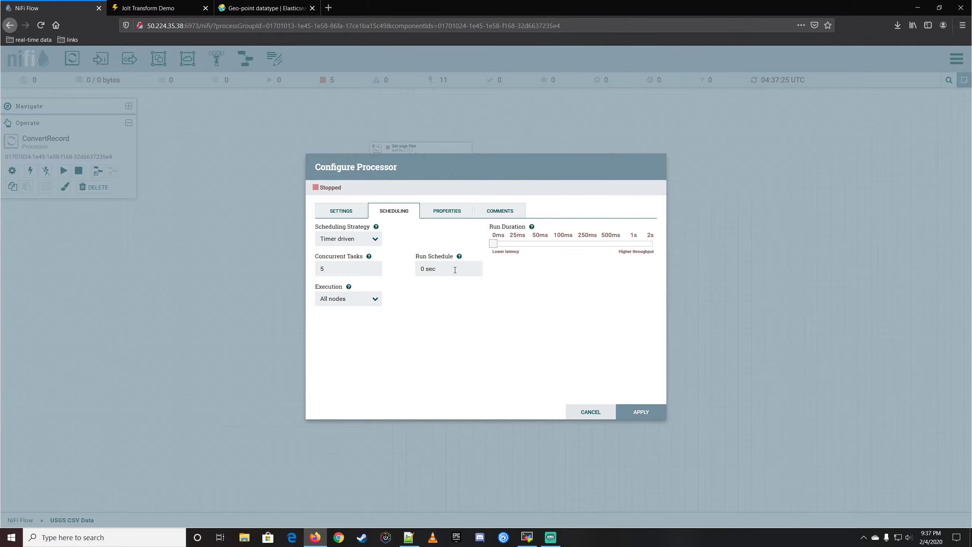
pyautogui.doubleClick(423, 269)
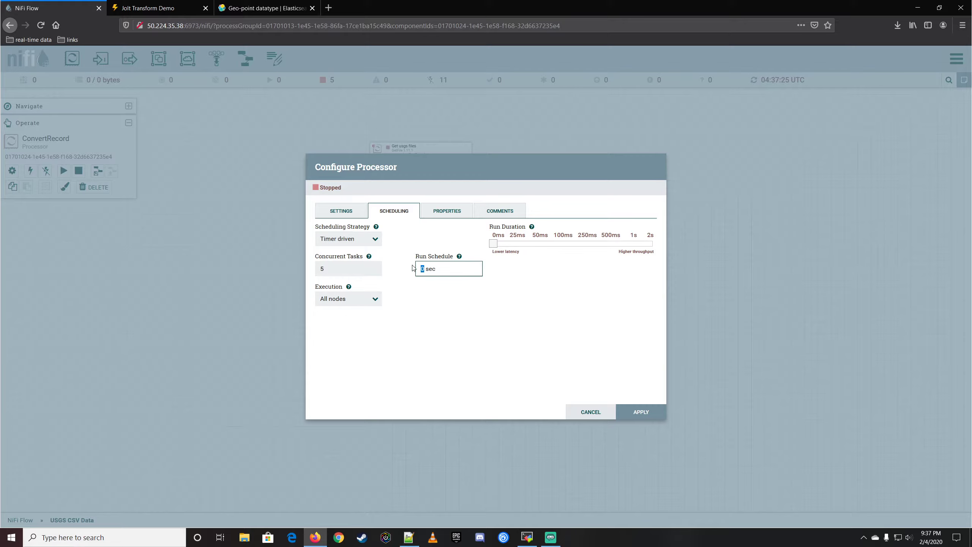
pyautogui.doubleClick(350, 272)
pyautogui.write('10')
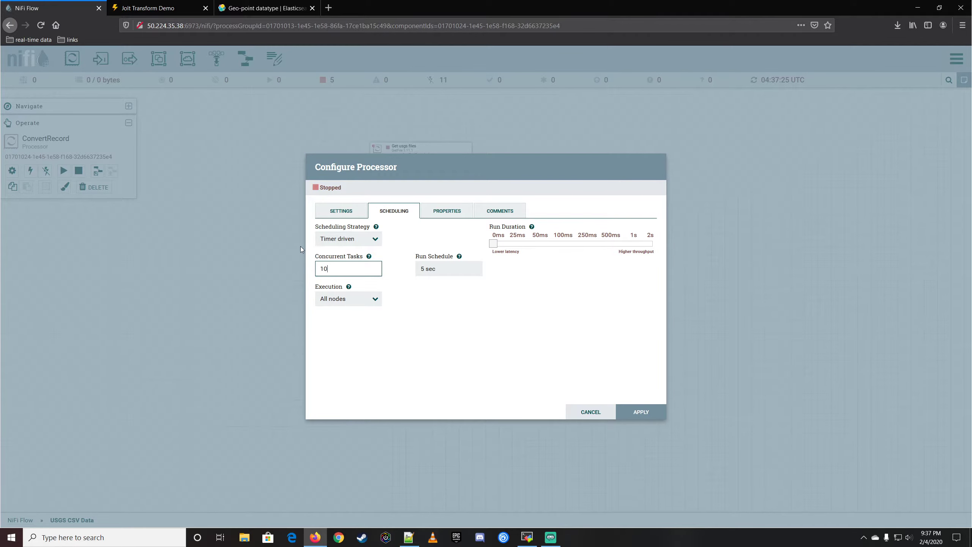
pyautogui.press('BackSpace')
pyautogui.press('BackSpace')
pyautogui.write('5')
pyautogui.click(662, 412)
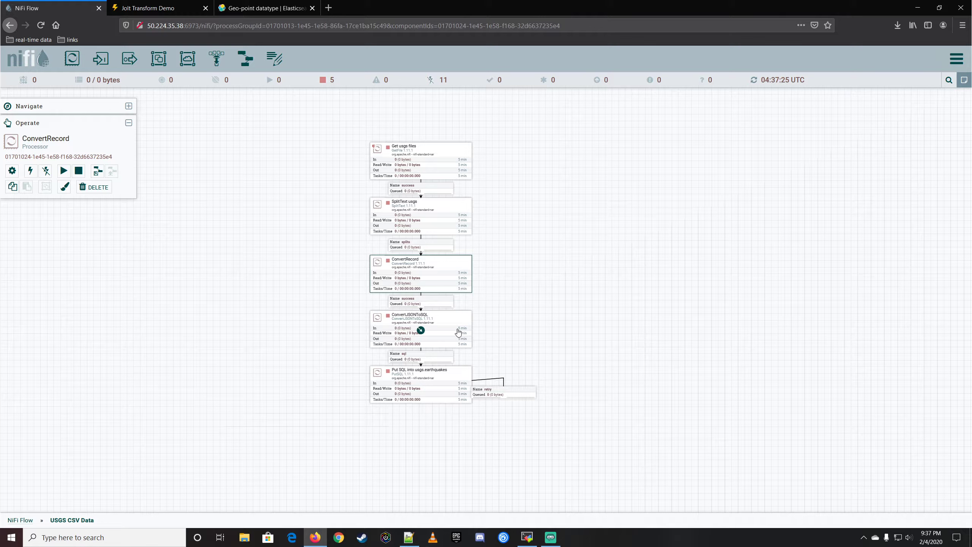
# Review the concurrent tasks setting in the SplitText usgs scheduling options and close the configuration without changes.
pyautogui.click(492, 328)
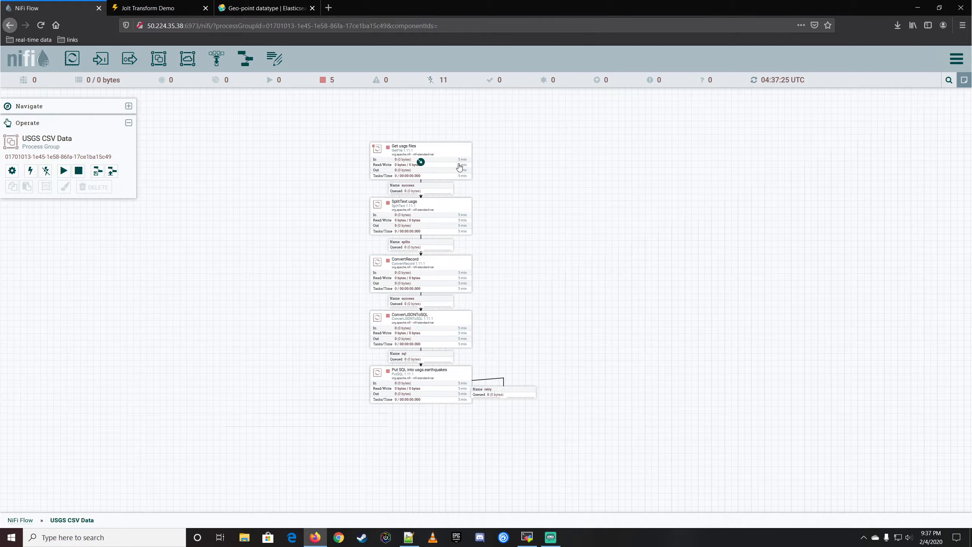
pyautogui.doubleClick(442, 210)
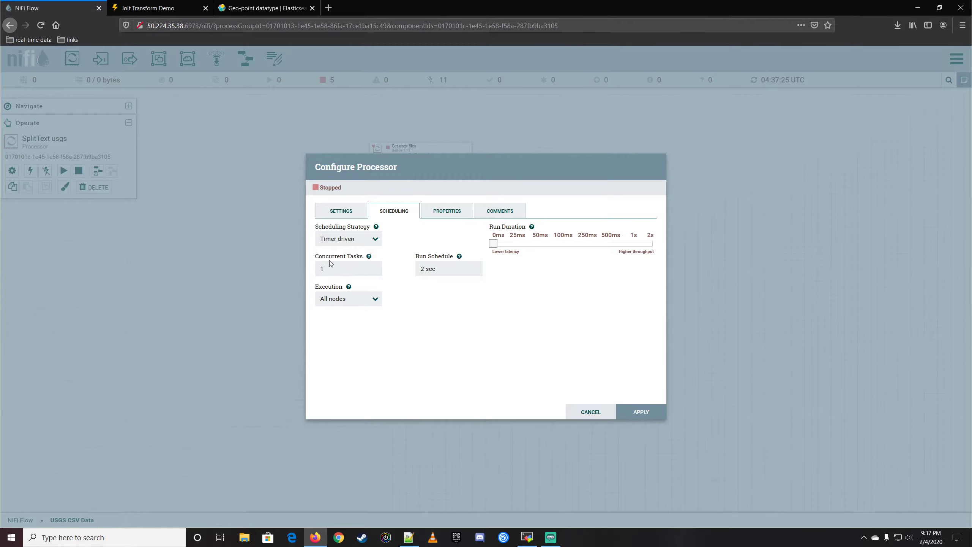
pyautogui.moveTo(369, 258)
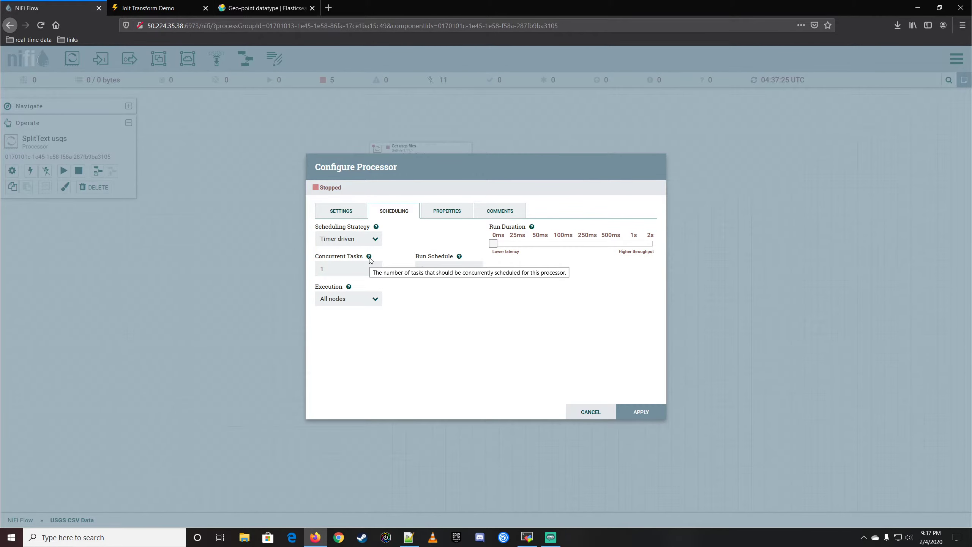
pyautogui.click(593, 414)
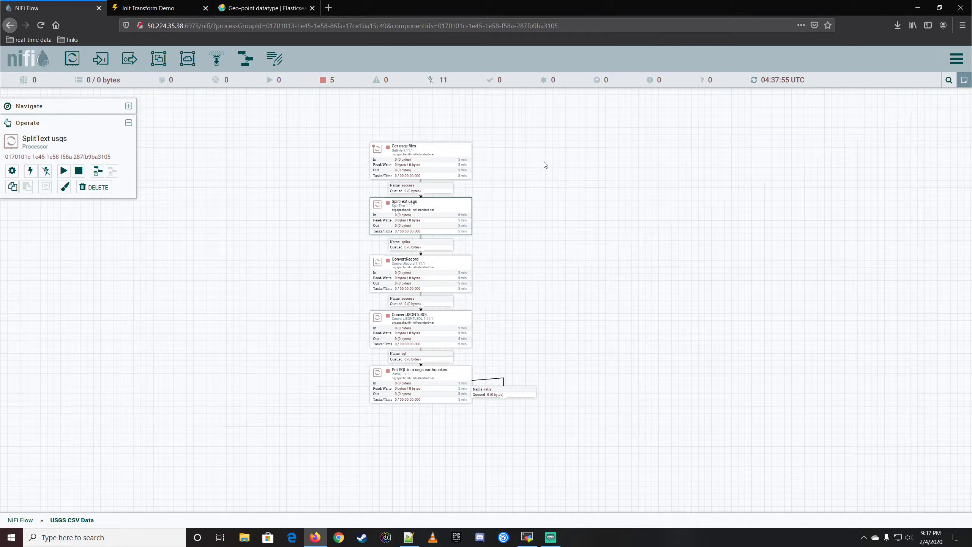
# Review the maximum timer-driven and event-driven thread counts in the controller settings, leaving them as they are.
pyautogui.click(961, 59)
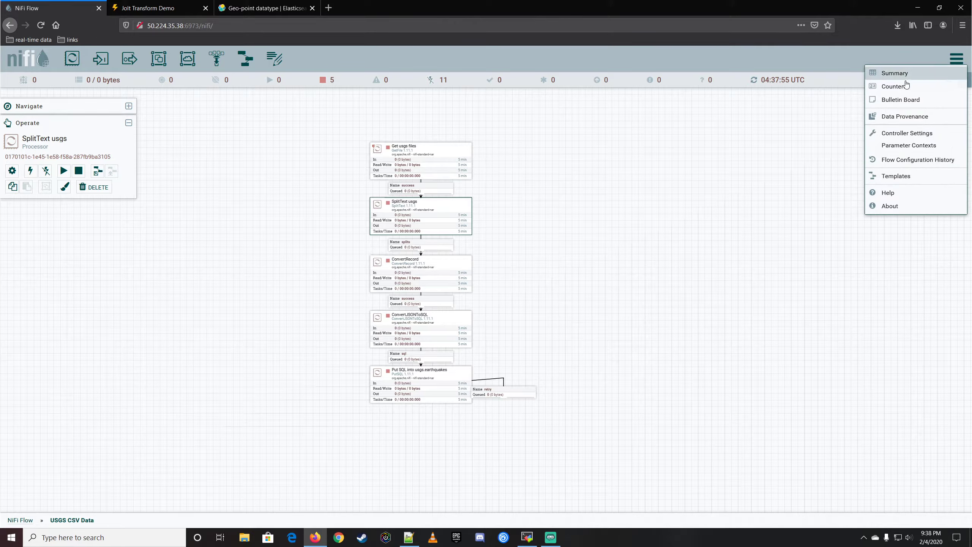
pyautogui.click(909, 140)
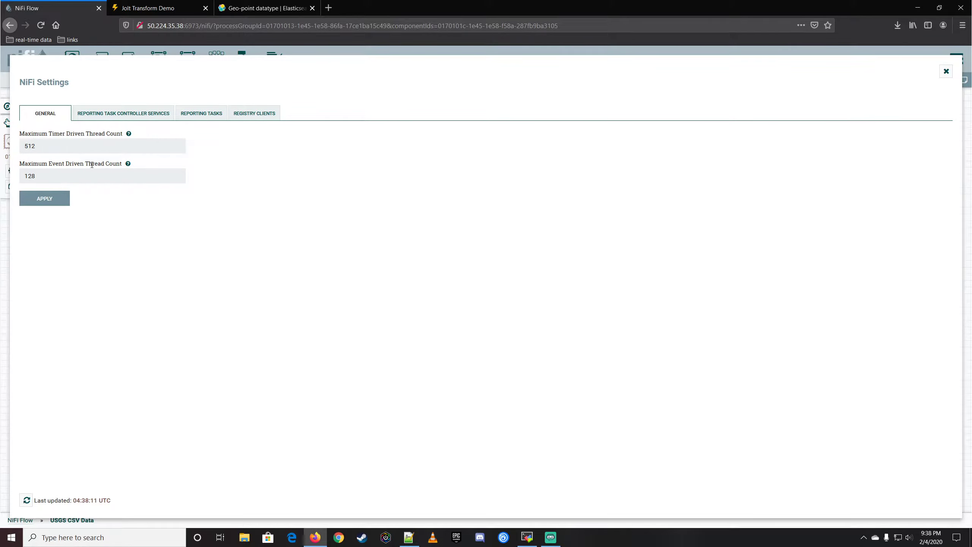
pyautogui.click(45, 148)
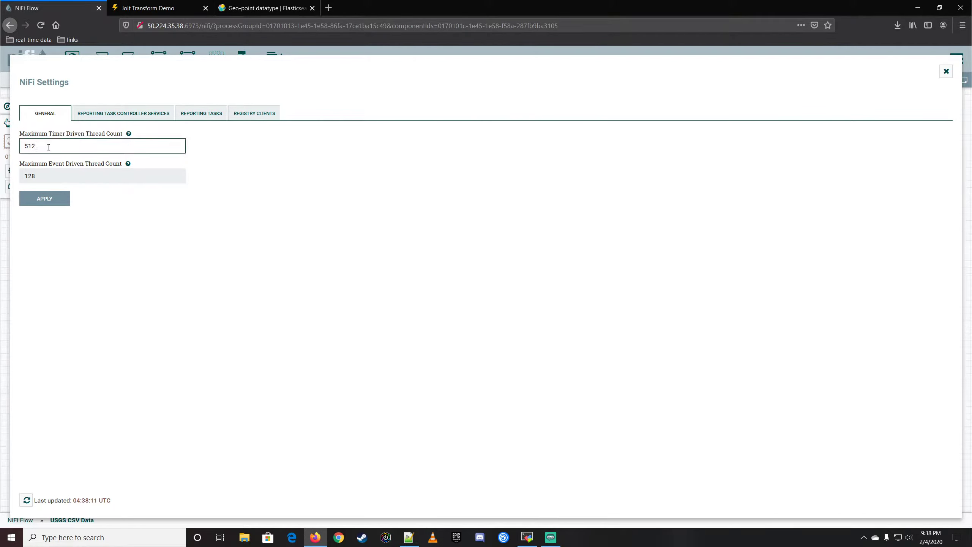
pyautogui.click(62, 173)
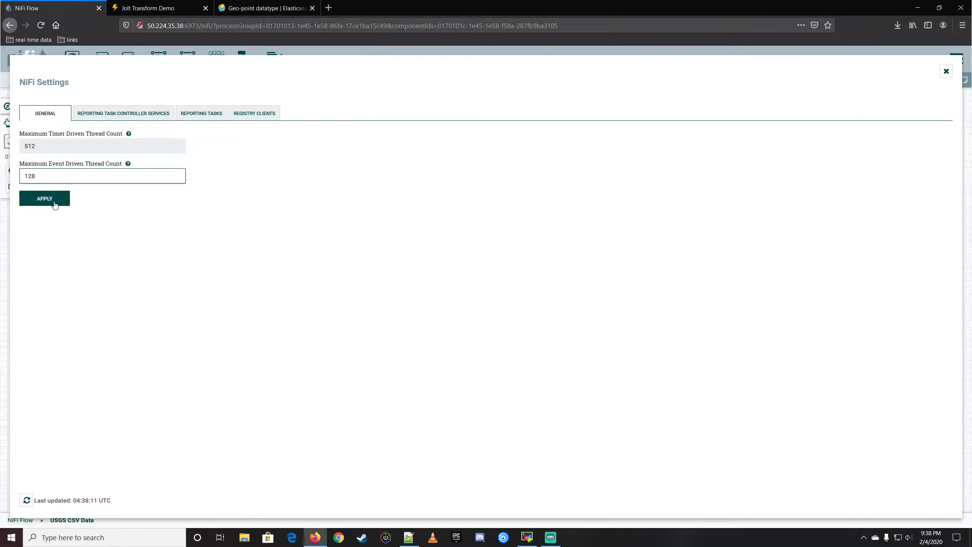
pyautogui.click(945, 73)
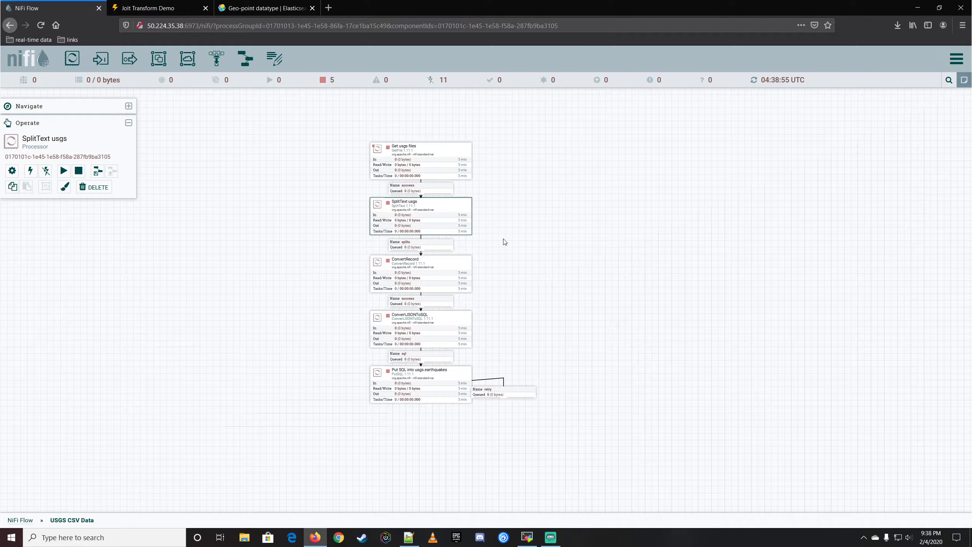
# Start the Get usgs files and SplitText usgs processors, refreshing the flow after starting the first one.
pyautogui.rightClick(446, 153)
pyautogui.click(474, 168)
pyautogui.rightClick(508, 181)
pyautogui.click(540, 188)
pyautogui.rightClick(443, 212)
pyautogui.click(459, 232)
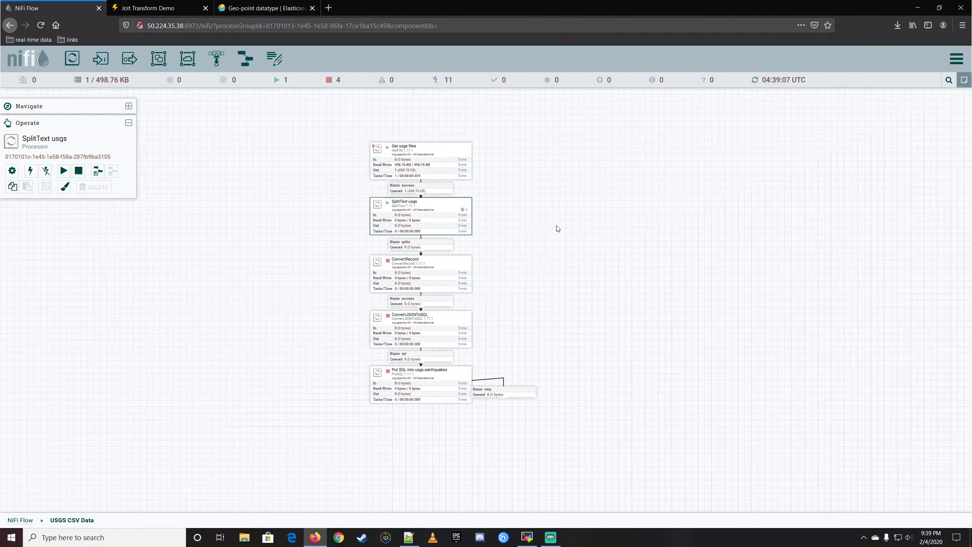
# Check the splits queue between SplitText usgs and ConvertRecord, leaving the ConvertRecord processor stopped.
pyautogui.rightClick(436, 262)
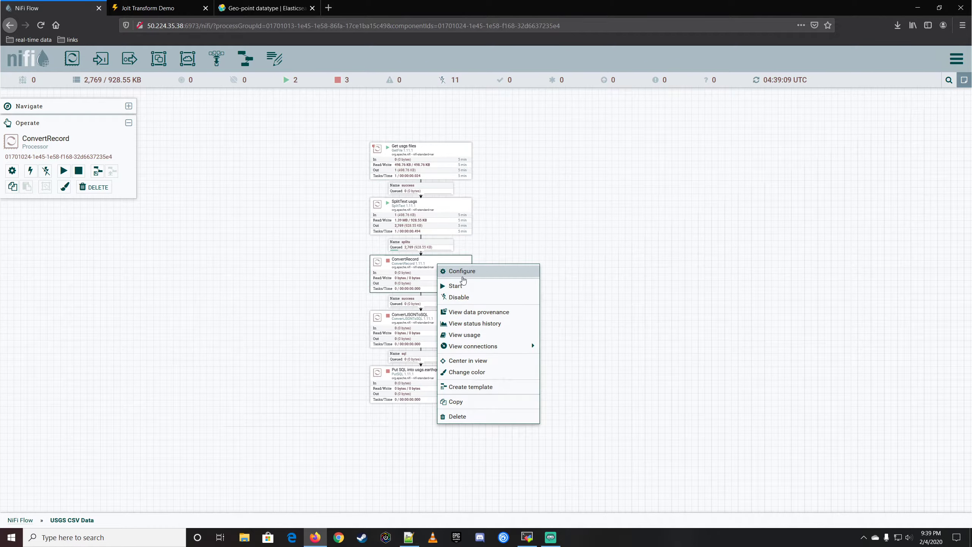
pyautogui.click(513, 241)
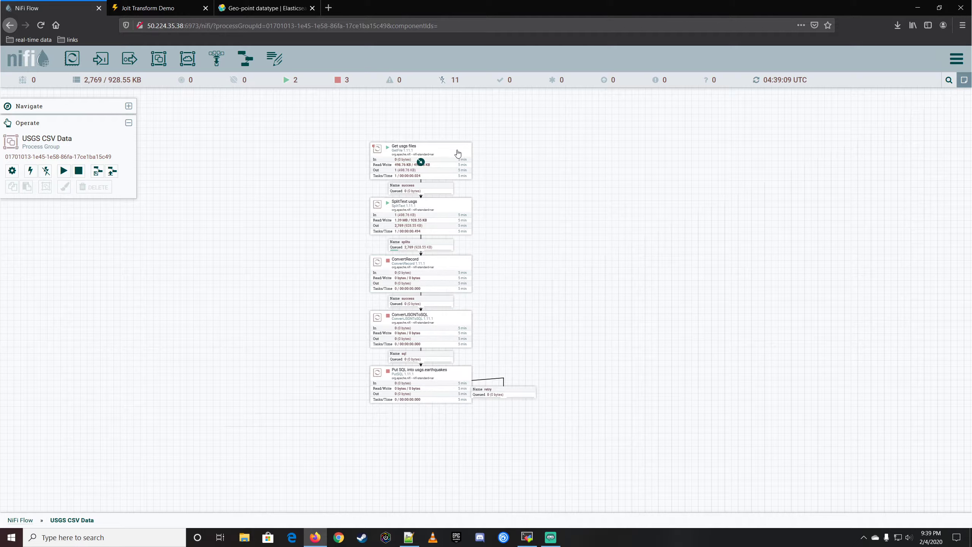
pyautogui.click(442, 245)
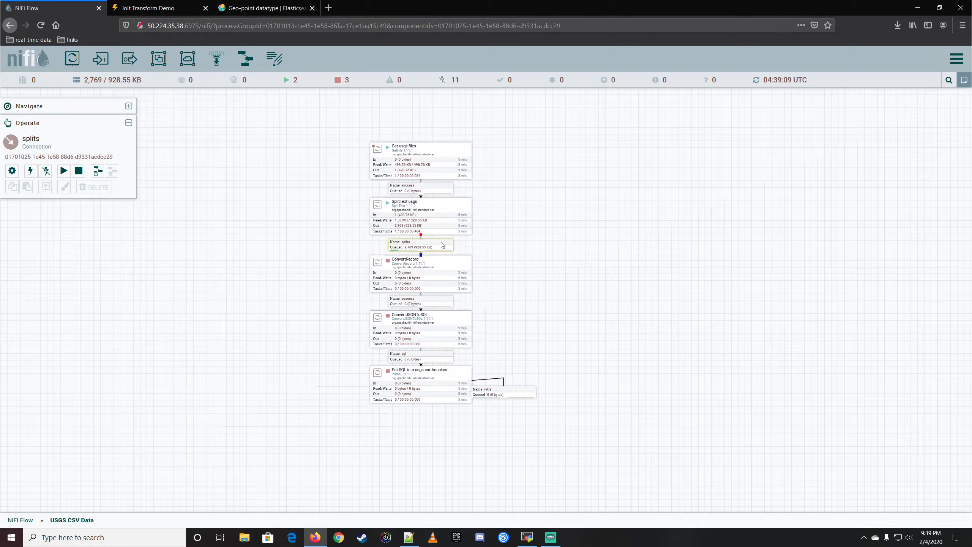
pyautogui.click(443, 271)
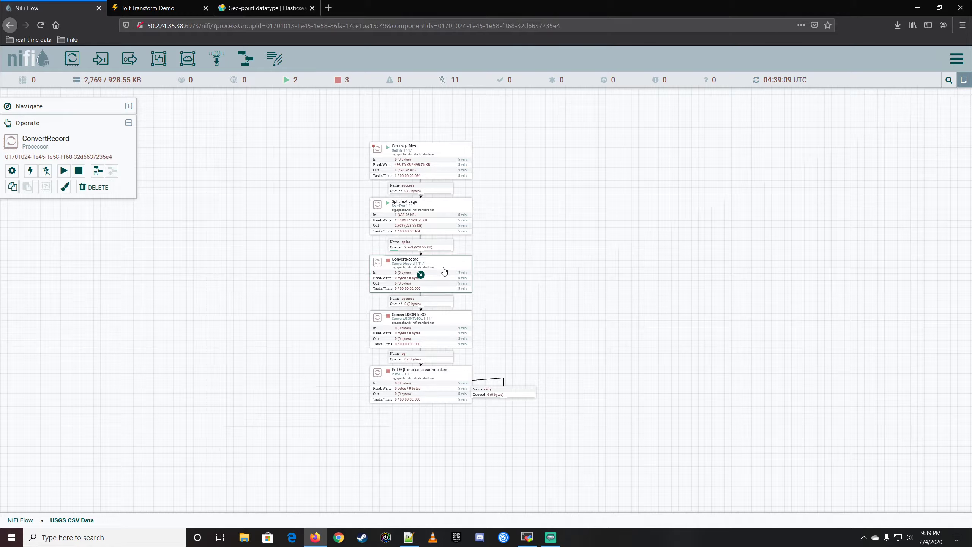
# Add a JoltTransformJSON processor to the empty canvas area beside the ConvertRecord and ConvertJSONToSQL processors.
pyautogui.click(443, 304)
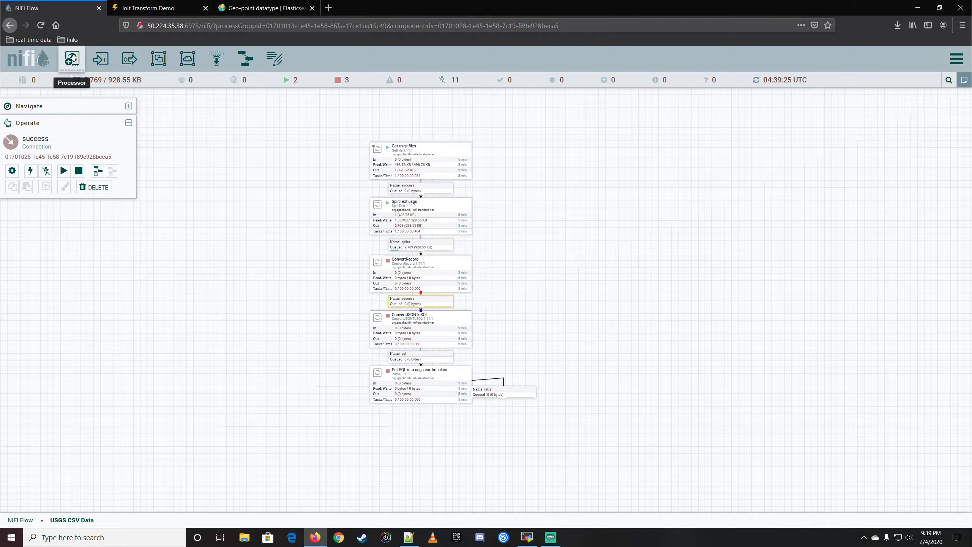
pyautogui.moveTo(71, 58); pyautogui.dragTo(633, 272)
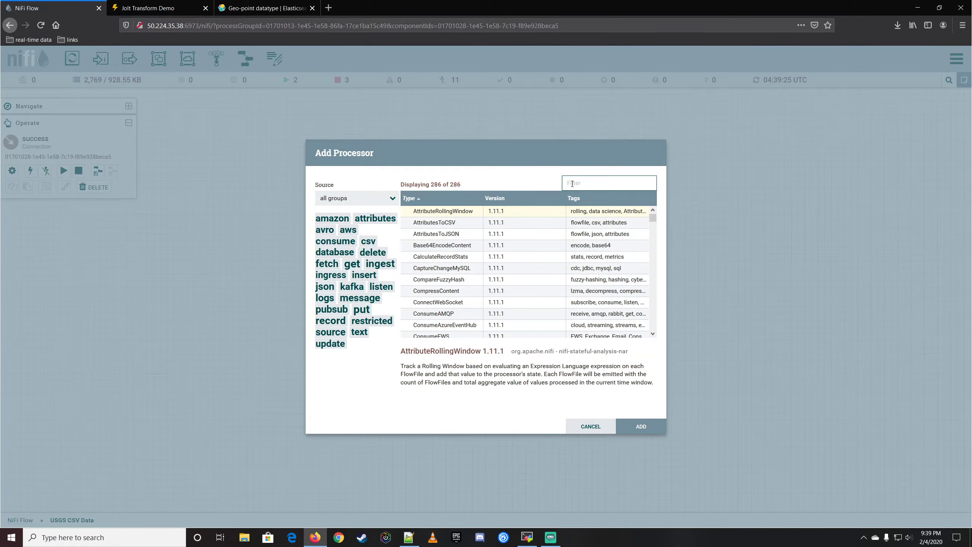
pyautogui.write('jolt')
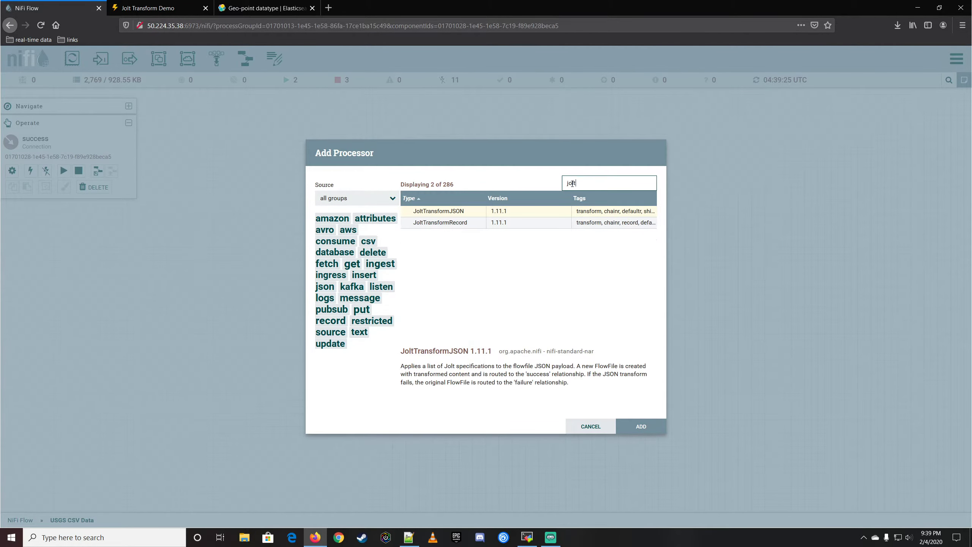
pyautogui.click(474, 211)
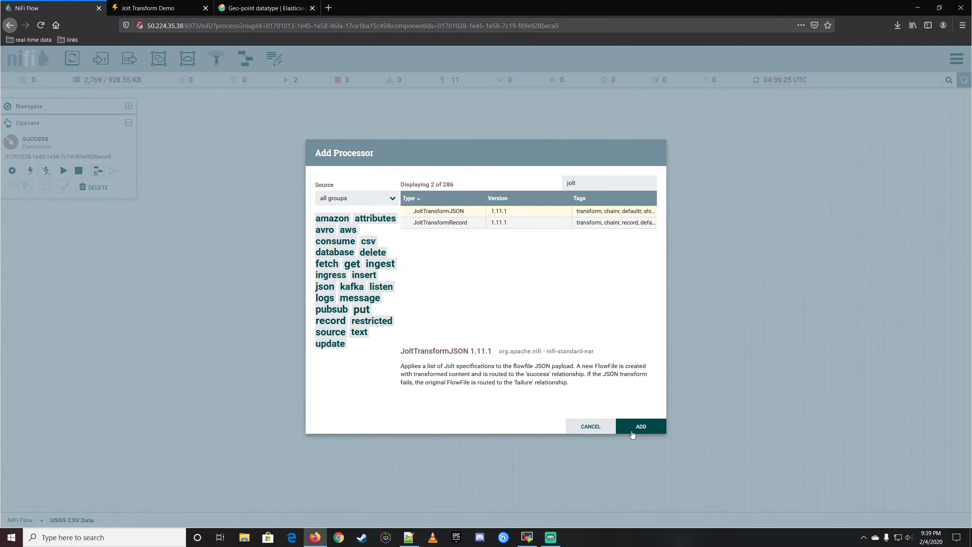
pyautogui.click(632, 434)
pyautogui.moveTo(709, 273); pyautogui.dragTo(646, 284)
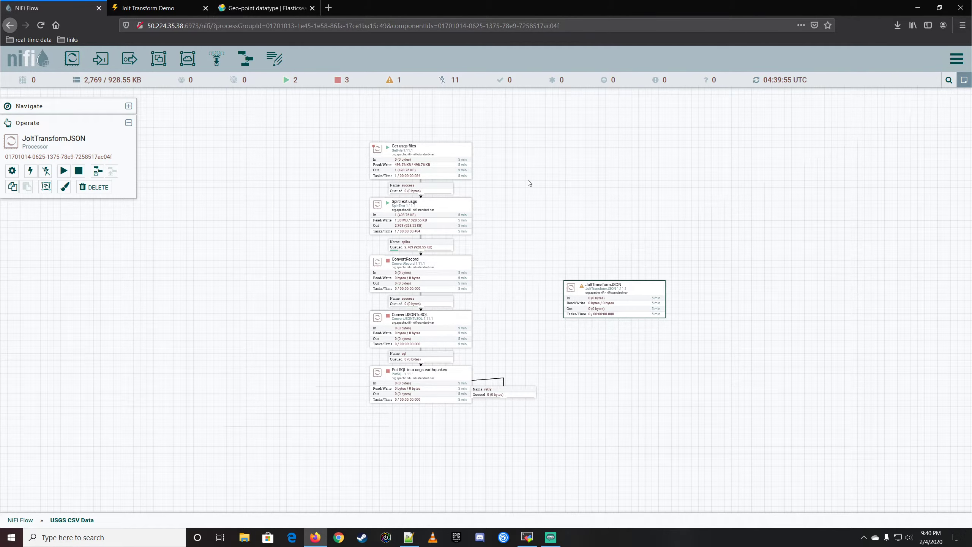
# Add an ExecuteScript processor to the canvas above the JoltTransformJSON processor.
pyautogui.moveTo(71, 59); pyautogui.dragTo(540, 180)
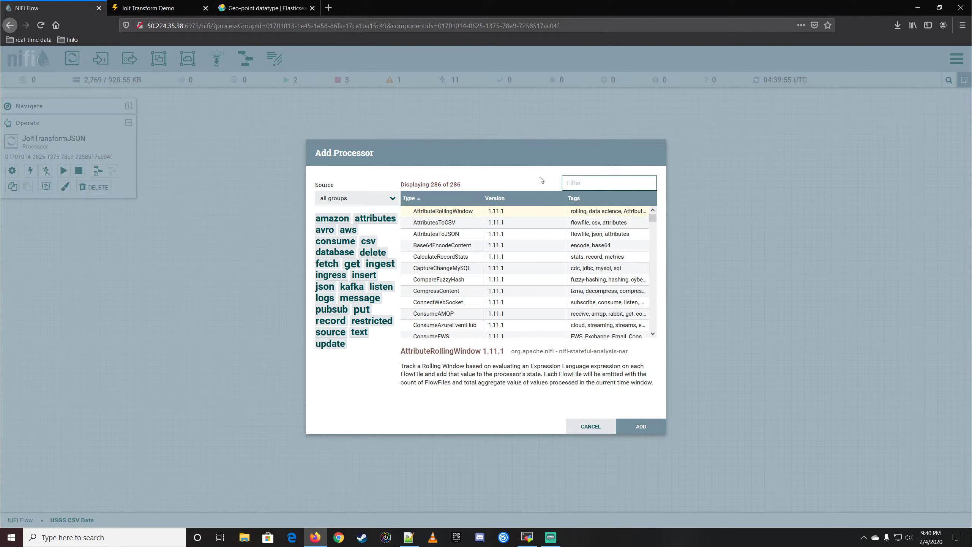
pyautogui.write('scrip')
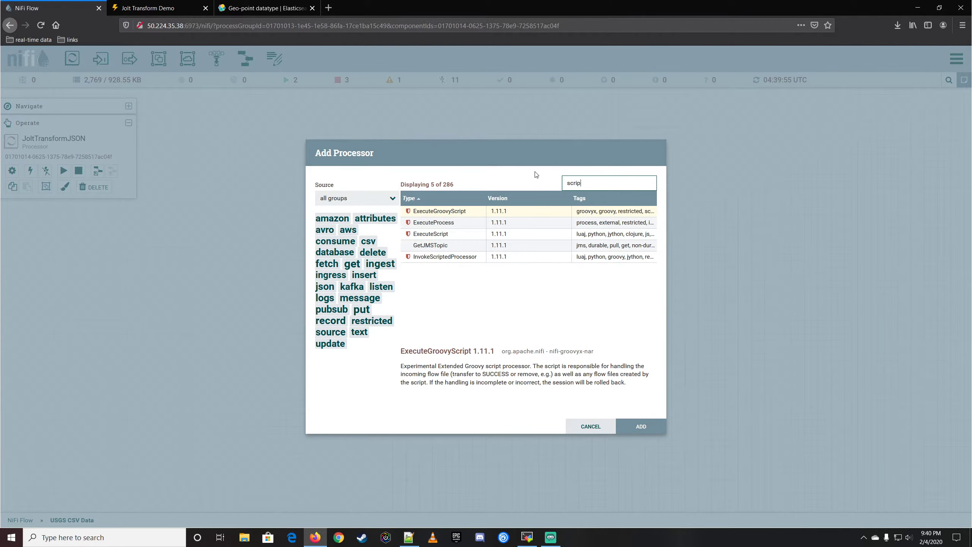
pyautogui.click(459, 237)
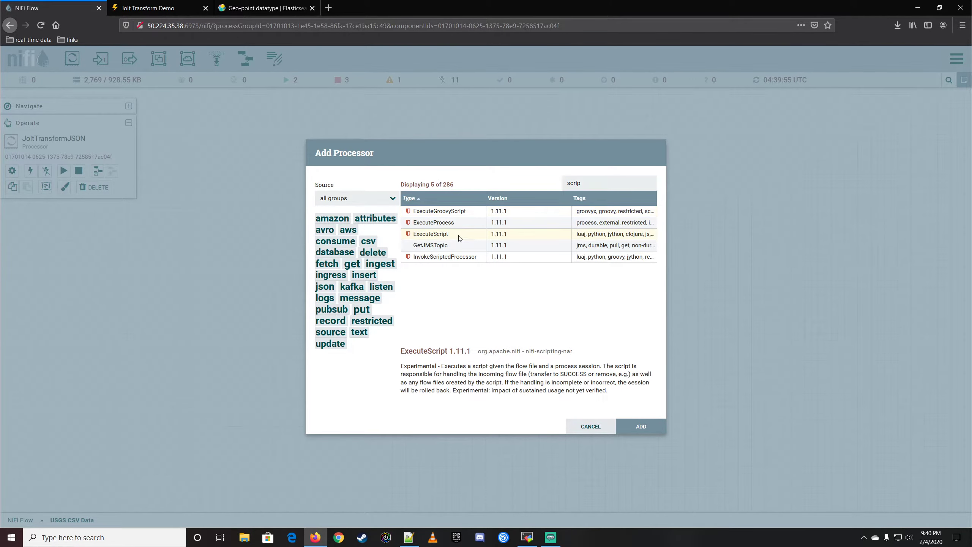
pyautogui.doubleClick(460, 237)
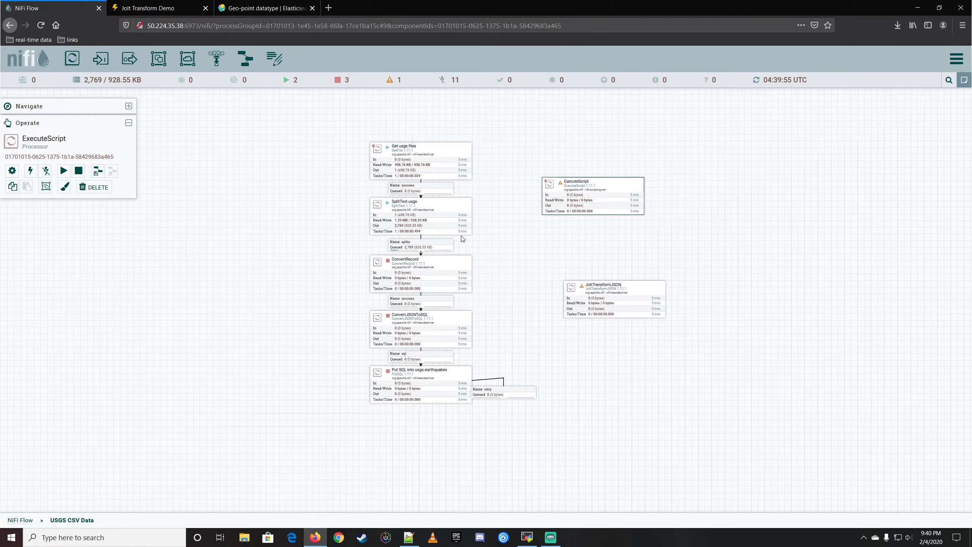
# Review the available Script Engine options in the ExecuteScript properties, keeping Clojure.
pyautogui.doubleClick(625, 186)
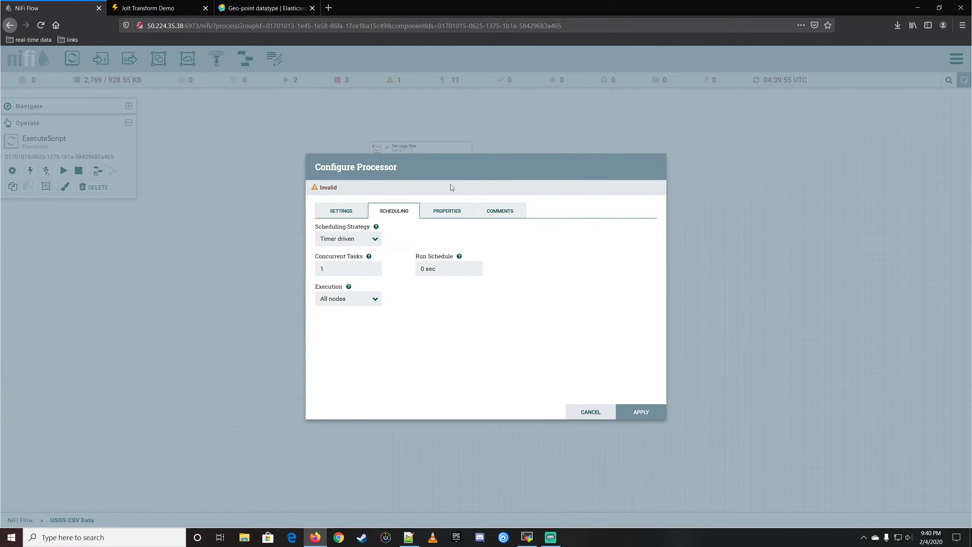
pyautogui.click(444, 213)
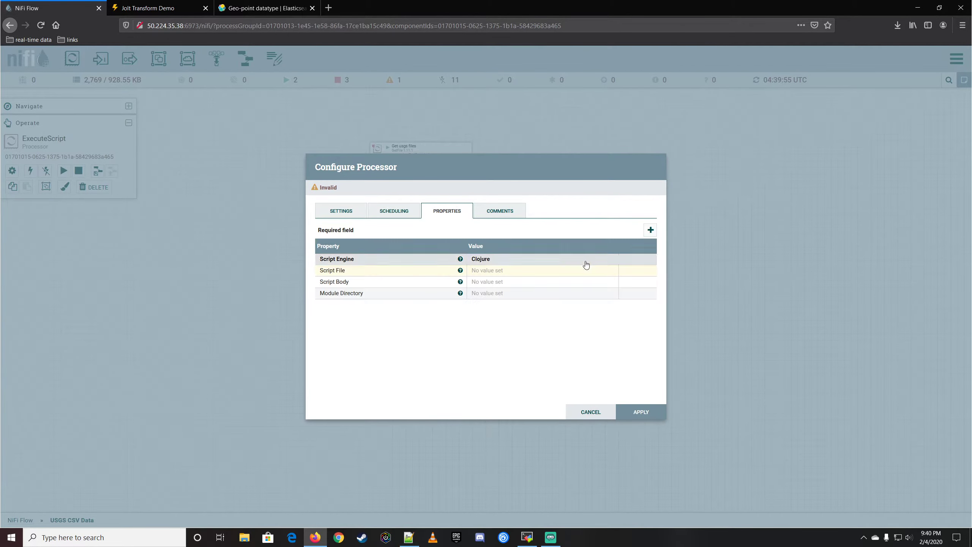
pyautogui.click(497, 264)
pyautogui.click(514, 267)
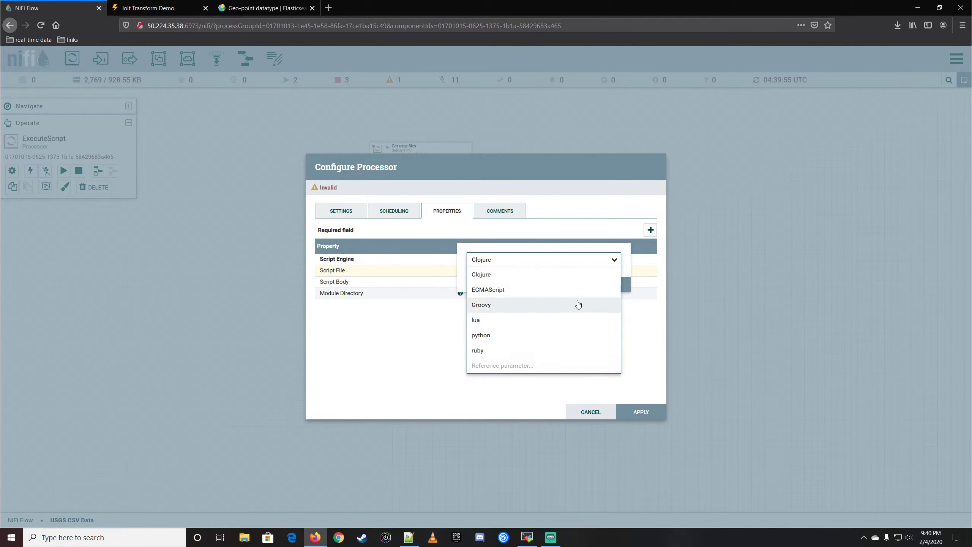
pyautogui.click(646, 327)
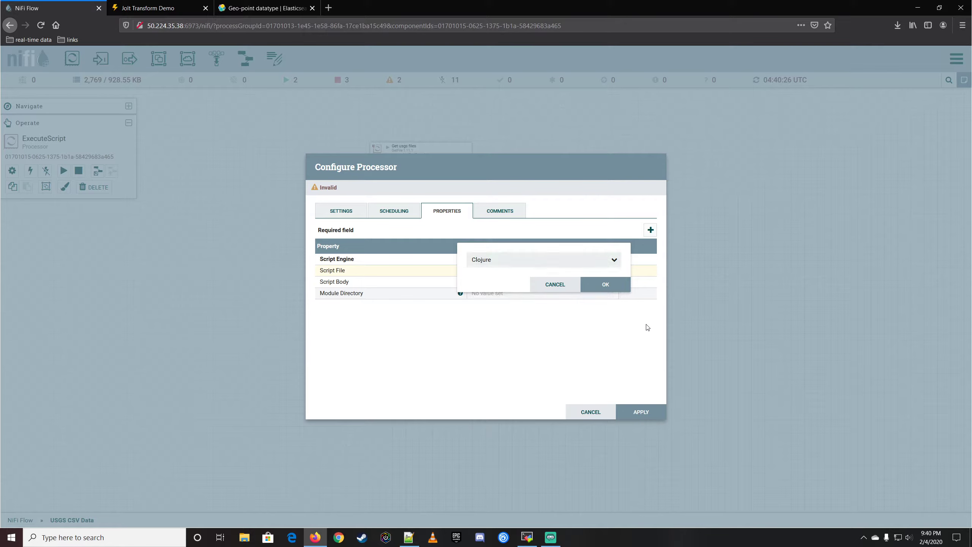
pyautogui.click(569, 285)
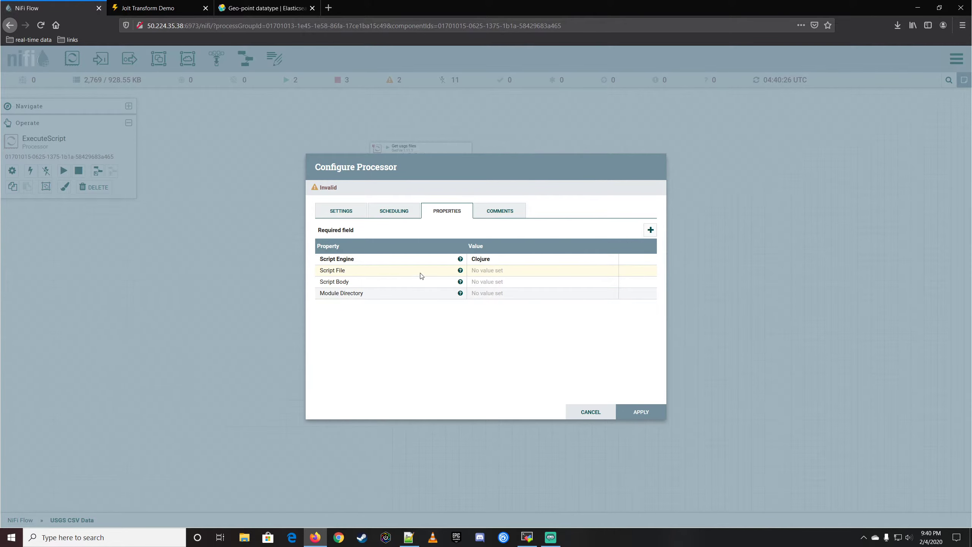
# Check the Script File and Script Body properties without entering values, and delete the ExecuteScript processor.
pyautogui.click(491, 271)
pyautogui.click(538, 349)
pyautogui.click(498, 281)
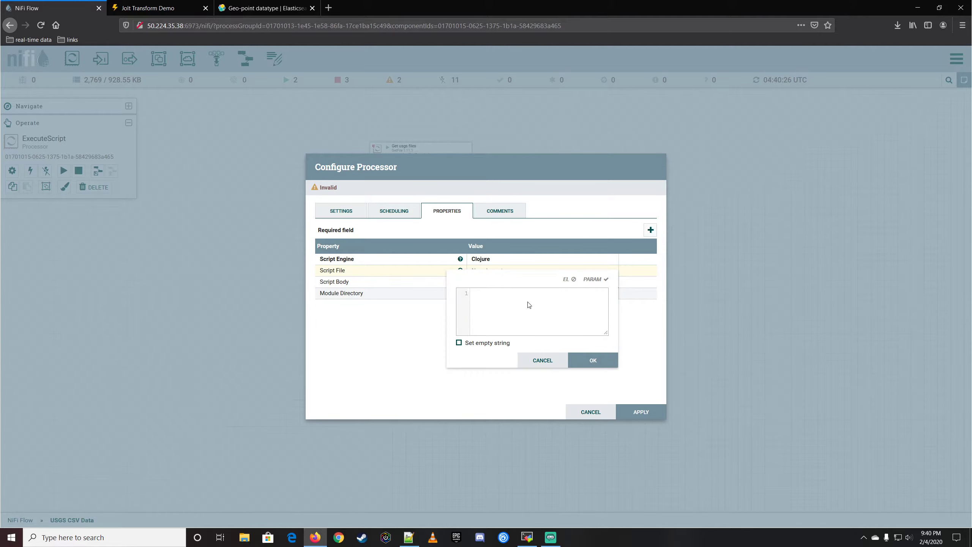
pyautogui.click(553, 361)
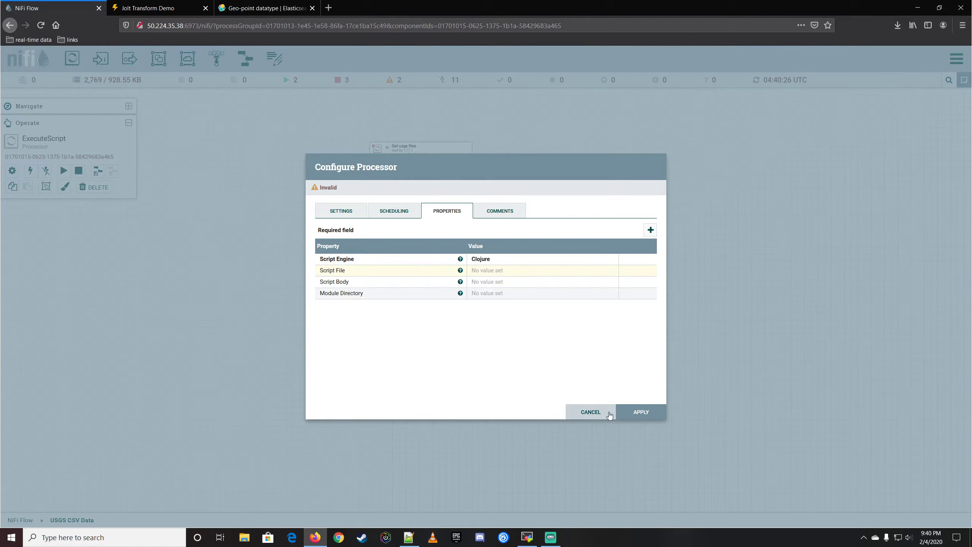
pyautogui.click(608, 414)
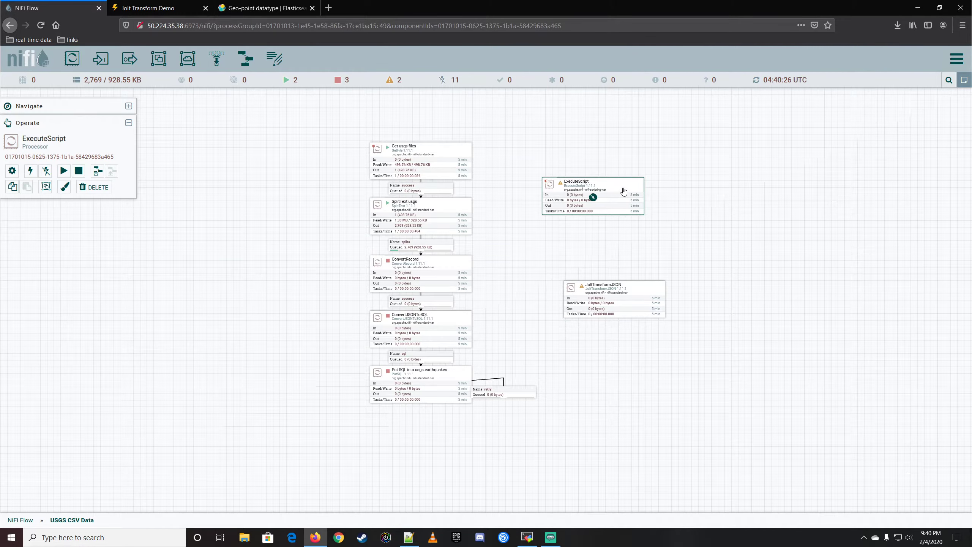
pyautogui.press('Delete')
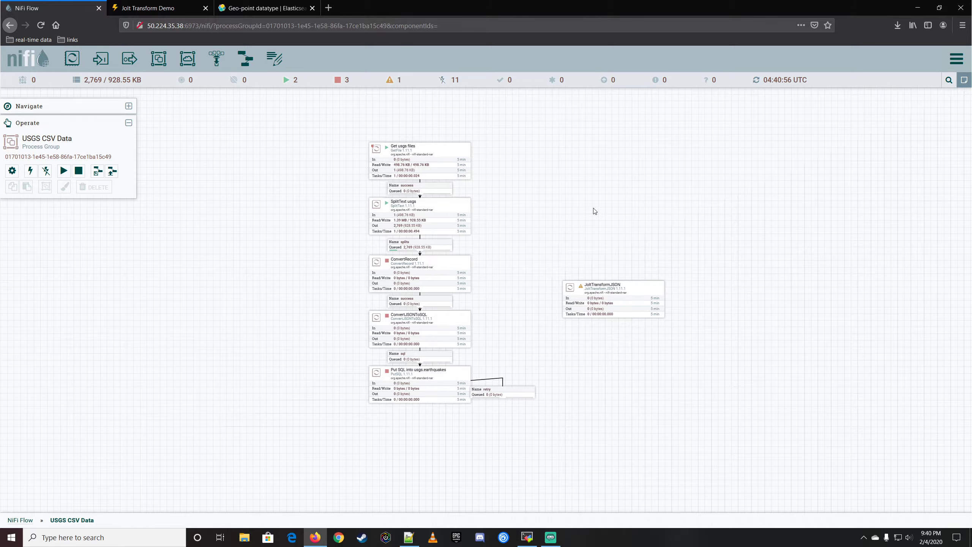
# Review the Inception example and the list of Shiftr and Modify Beta examples on the Jolt Transform Demo page, and return to the NiFi flow.
pyautogui.click(174, 10)
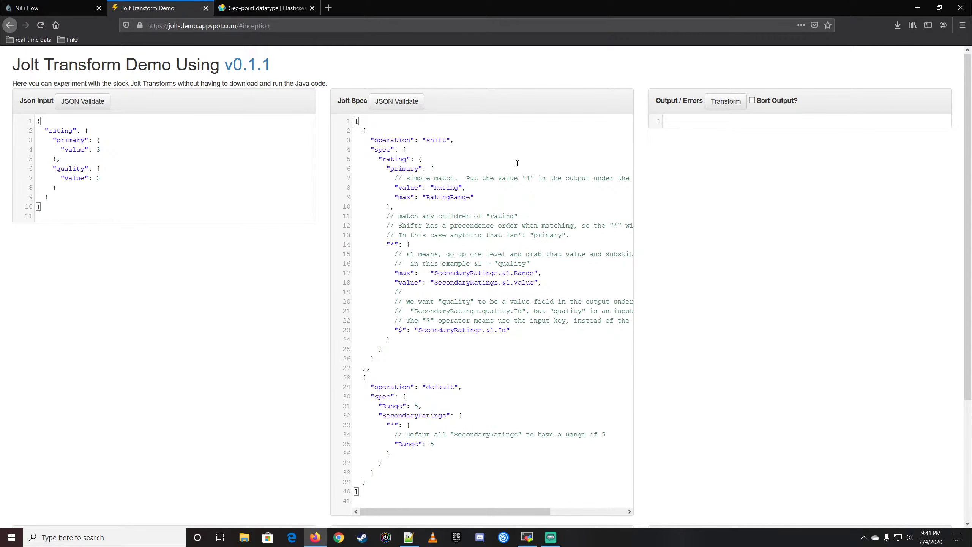
pyautogui.scroll(-4, 243, 385)
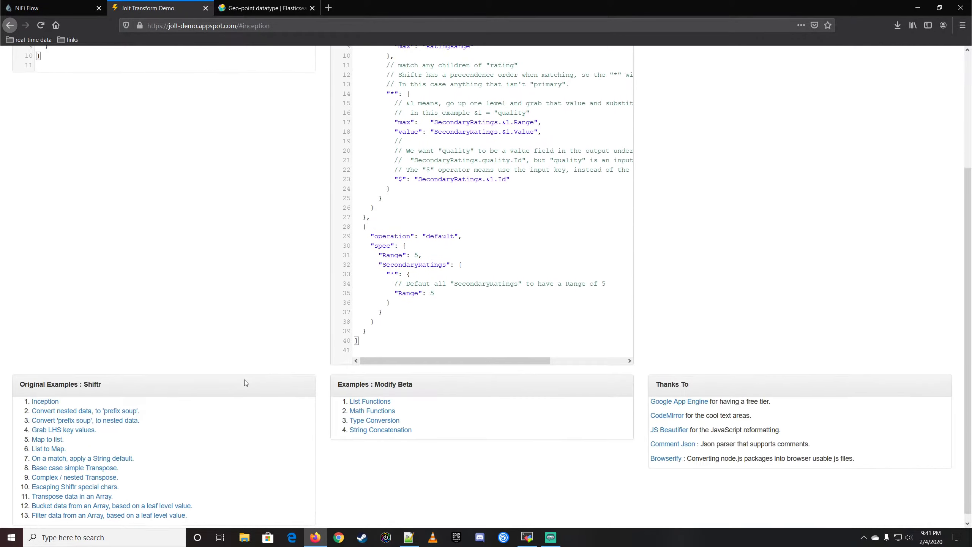
pyautogui.click(45, 394)
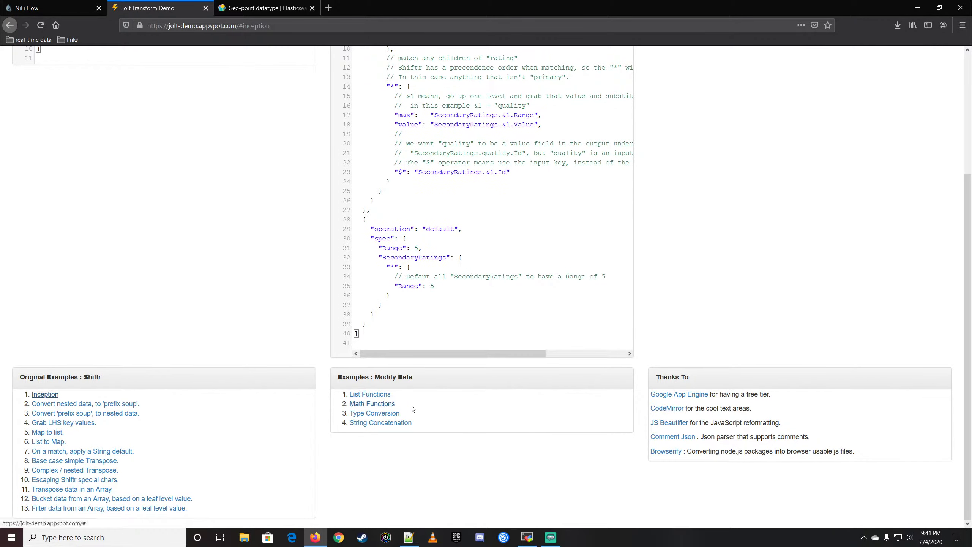
pyautogui.scroll(4, 243, 190)
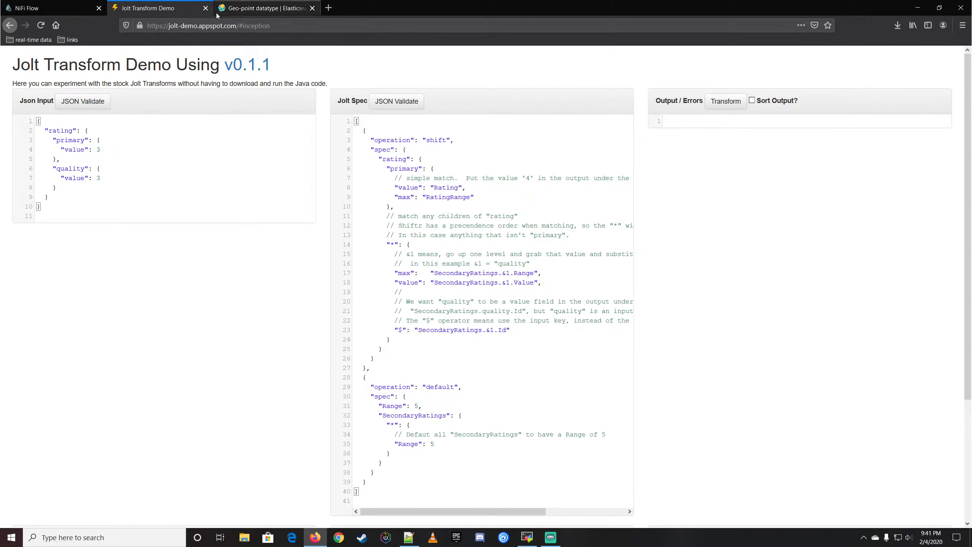
pyautogui.click(67, 13)
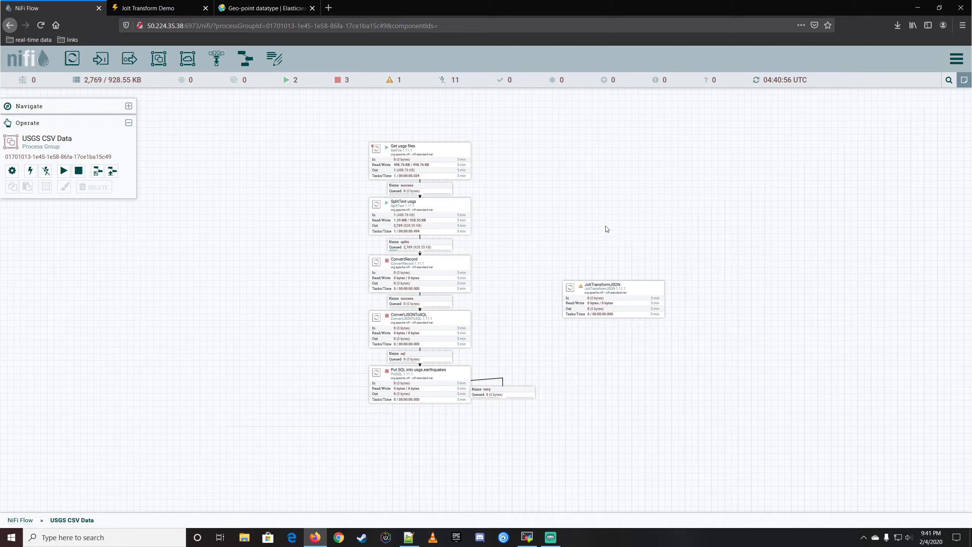
# Move the ConvertJSONToSQL and Put SQL into usgs.earthquakes processors lower on the canvas and delete the success connection from ConvertRecord to ConvertJSONToSQL.
pyautogui.click(446, 324)
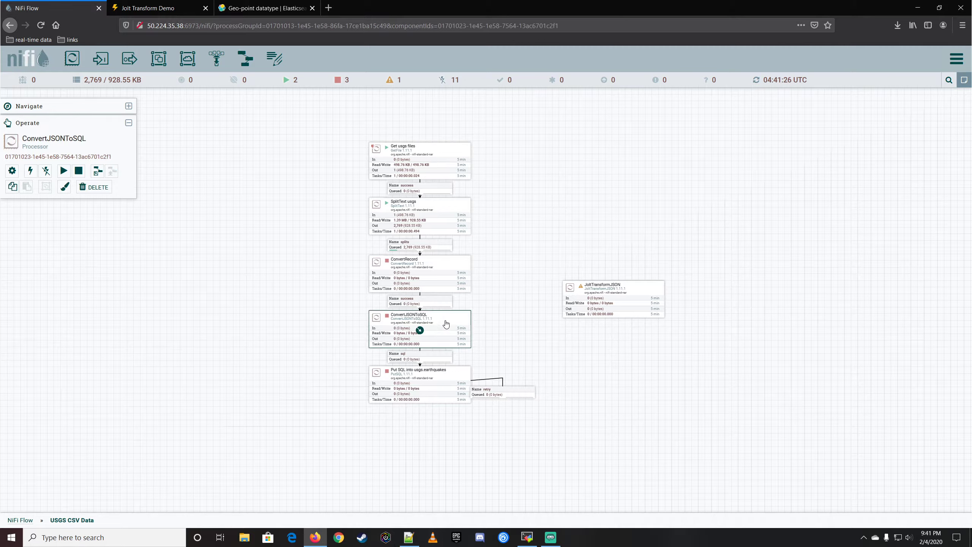
pyautogui.moveTo(443, 400); pyautogui.dragTo(445, 459)
pyautogui.moveTo(446, 321); pyautogui.dragTo(451, 384)
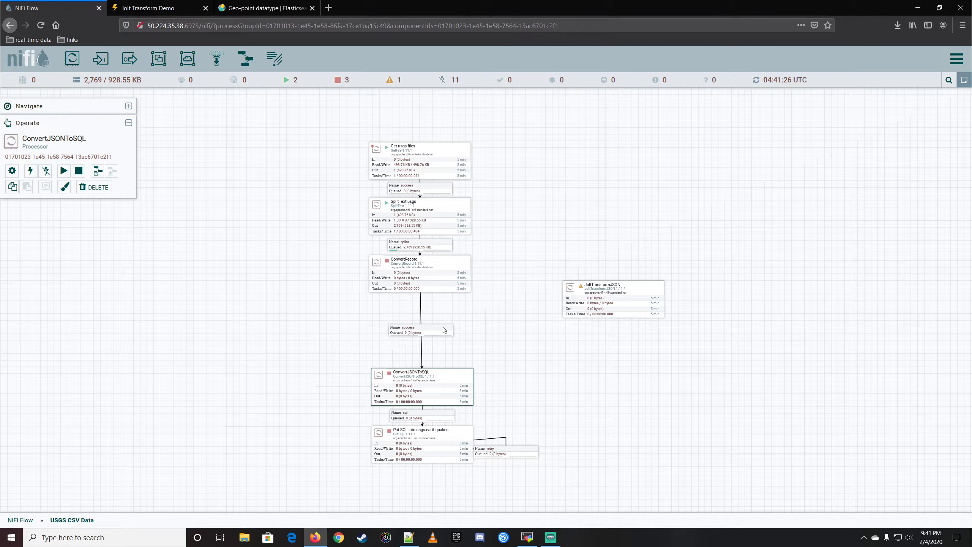
pyautogui.scroll(3, 443, 329)
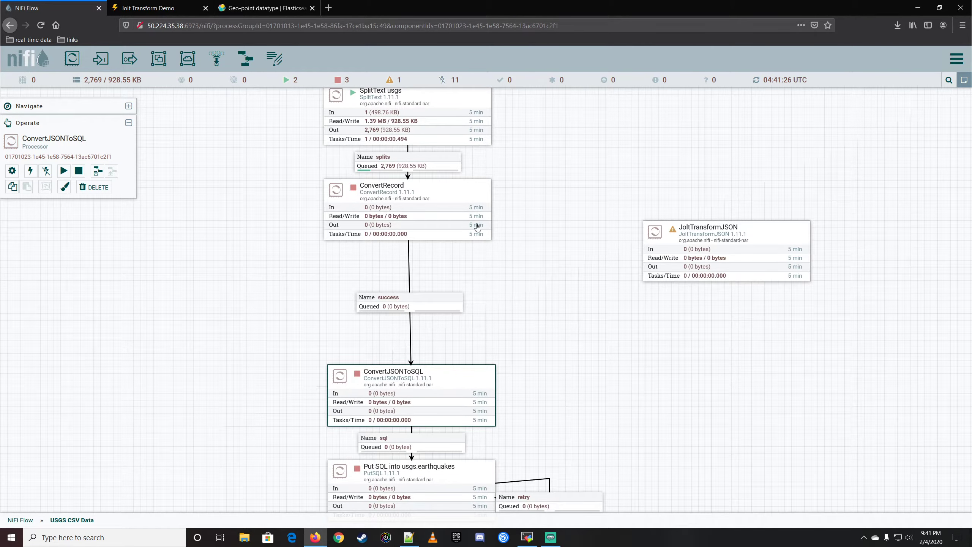
pyautogui.click(430, 310)
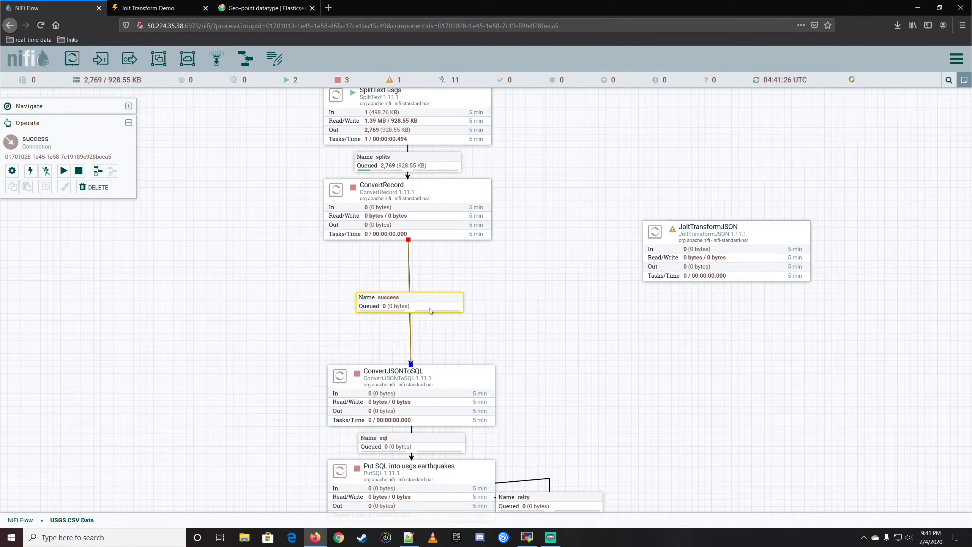
pyautogui.press('Delete')
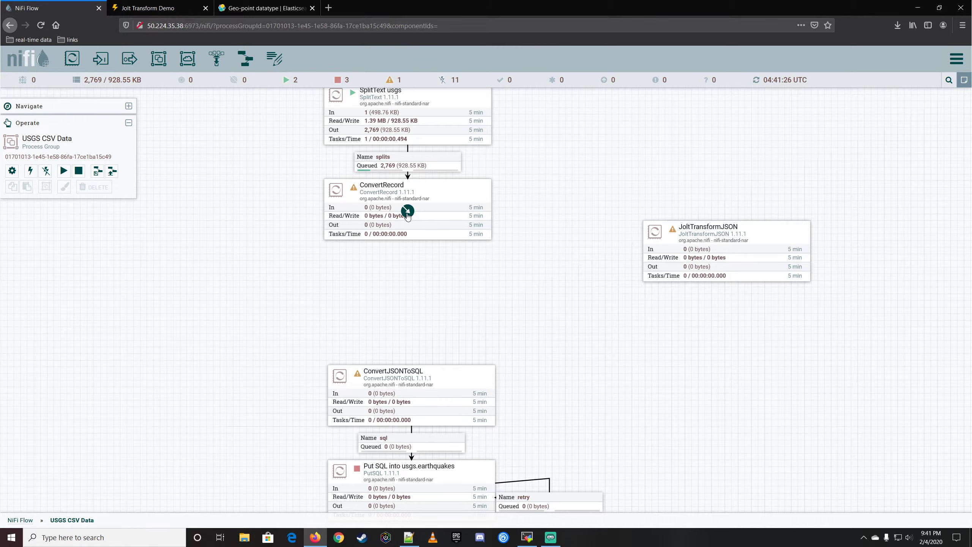
# Connect ConvertRecord to JoltTransformJSON and JoltTransformJSON to ConvertJSONToSQL, using the success relationship for both connections.
pyautogui.moveTo(407, 211); pyautogui.dragTo(715, 273)
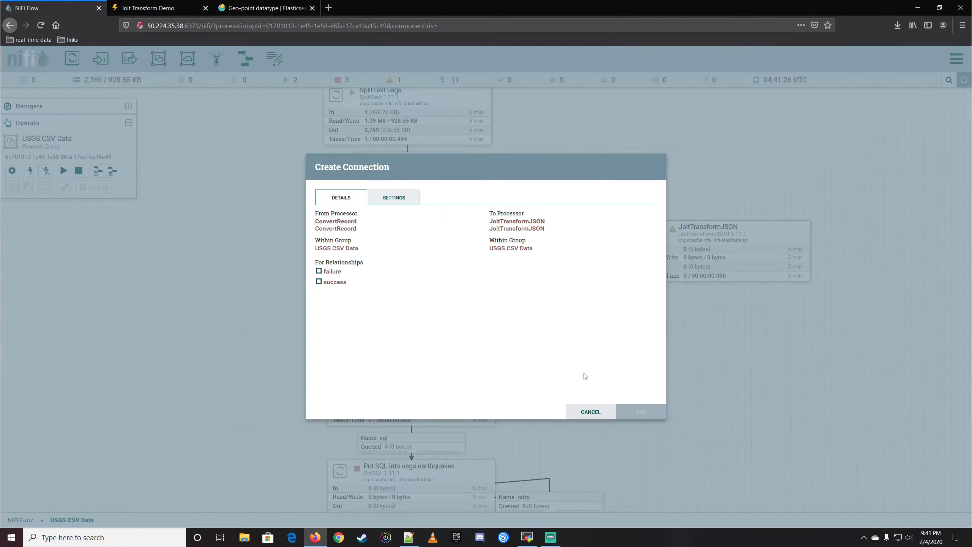
pyautogui.click(339, 283)
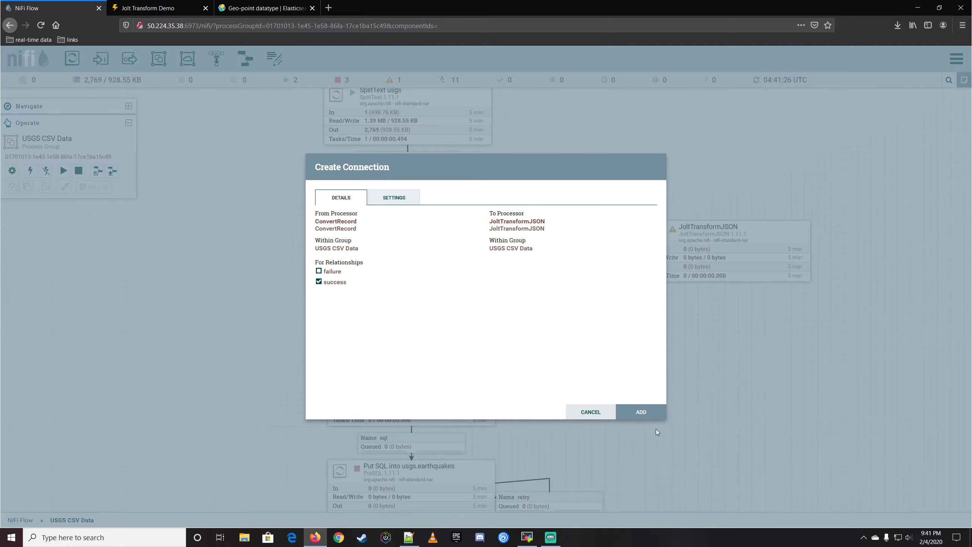
pyautogui.click(649, 416)
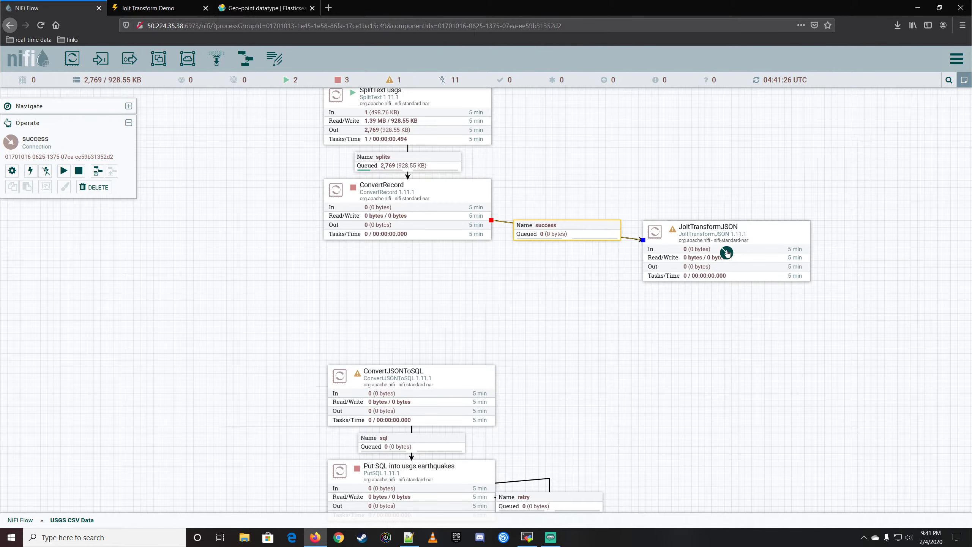
pyautogui.moveTo(725, 254); pyautogui.dragTo(439, 395)
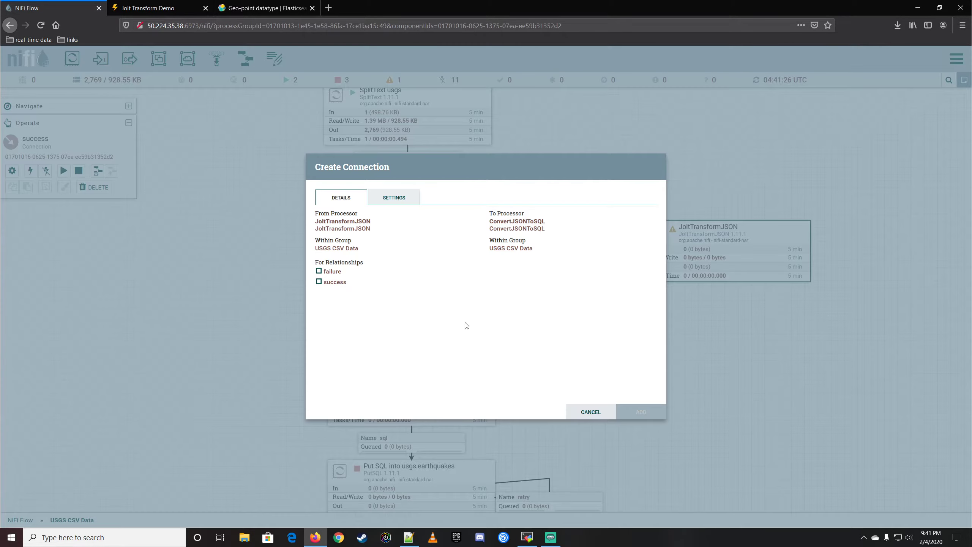
pyautogui.click(334, 285)
pyautogui.click(635, 414)
# Set the JoltTransformJSON processor to automatically terminate its failure relationship and check its scheduling settings.
pyautogui.click(767, 238)
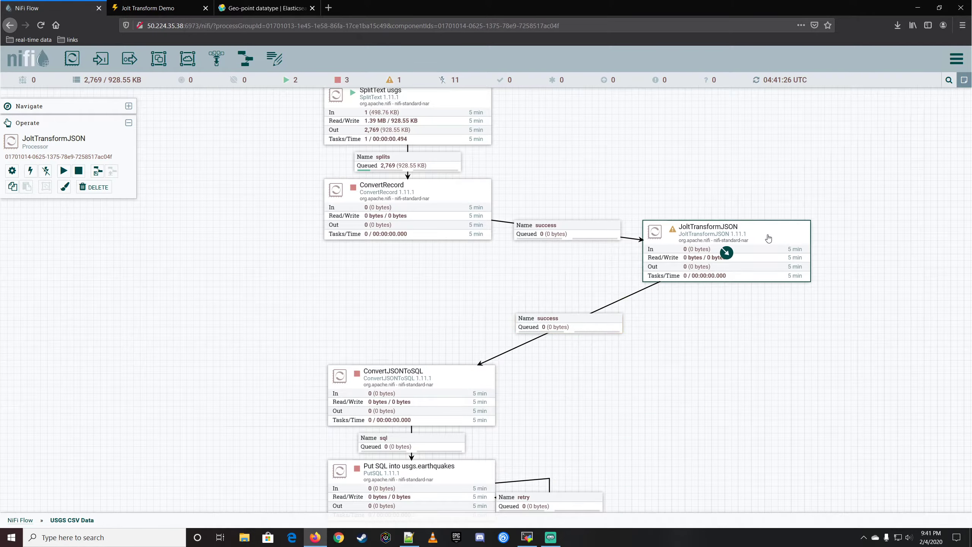
pyautogui.doubleClick(767, 238)
pyautogui.click(338, 212)
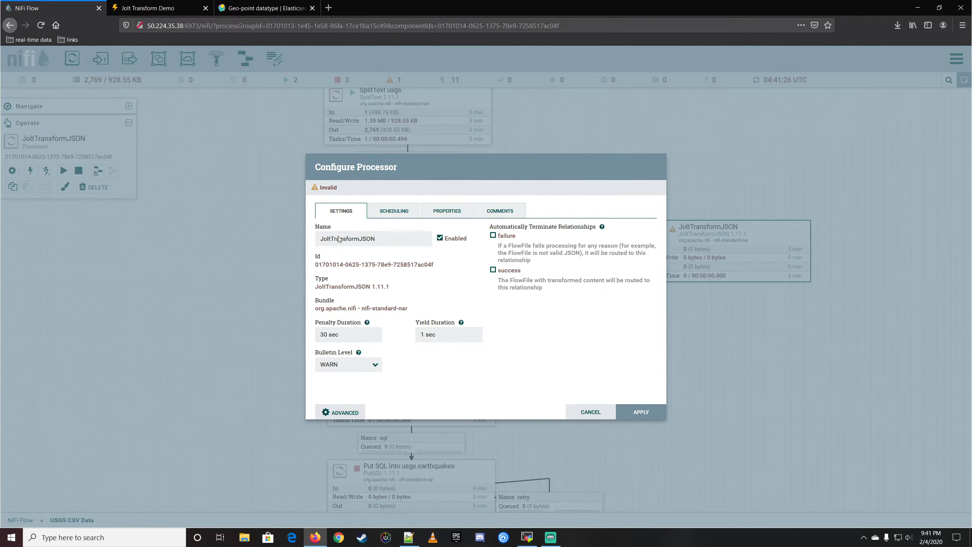
pyautogui.click(513, 236)
pyautogui.click(394, 210)
# Review the Jolt Transformation DSL options, keep Chain, and check the Jolt Specification property without entering a value.
pyautogui.click(447, 210)
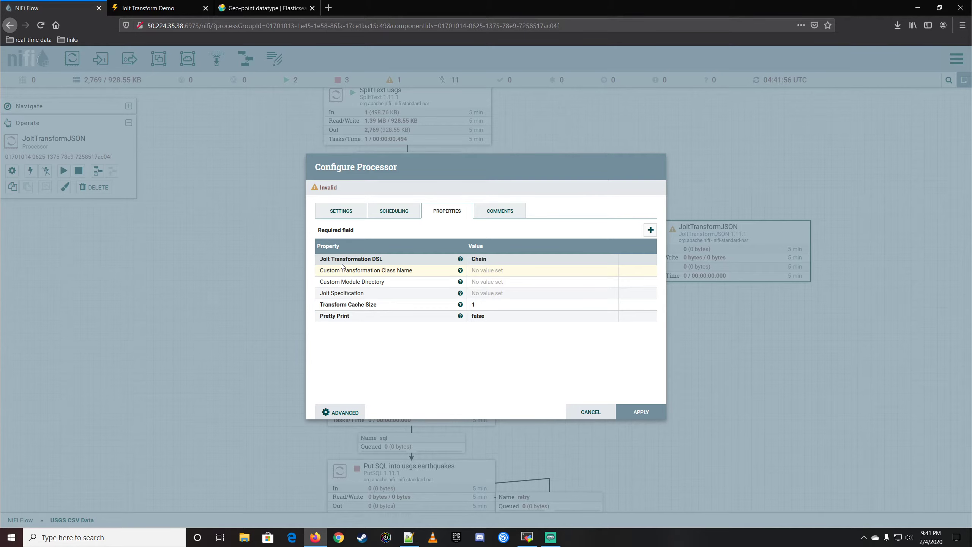
pyautogui.click(484, 261)
pyautogui.click(484, 260)
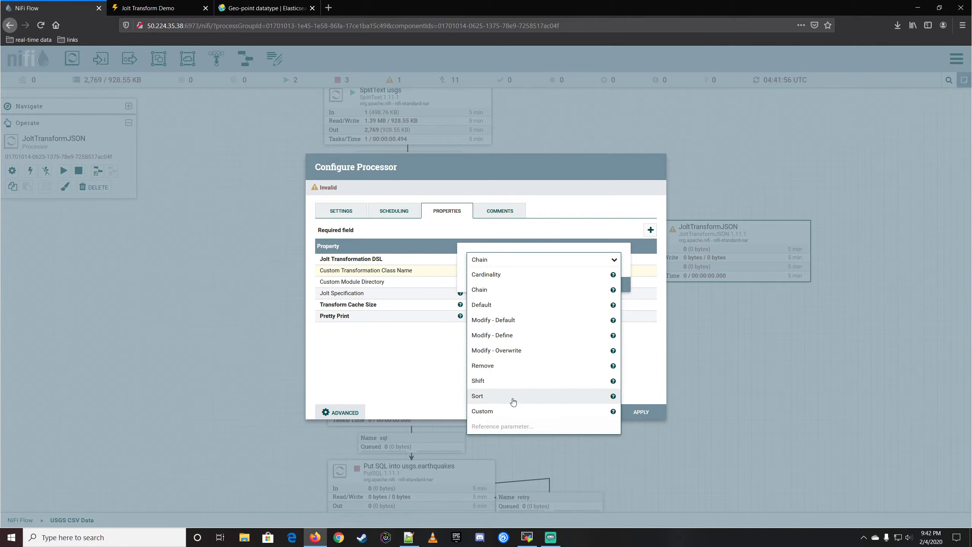
pyautogui.click(396, 367)
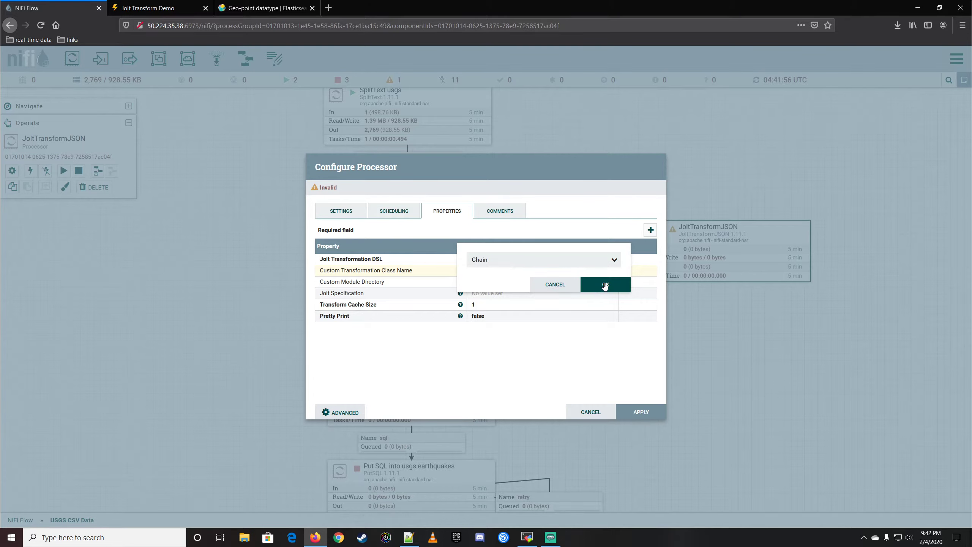
pyautogui.click(603, 285)
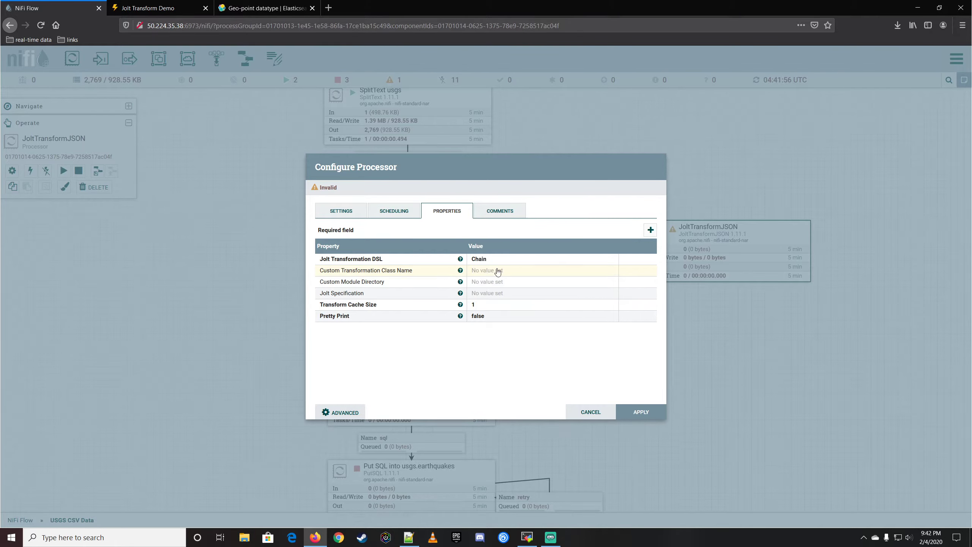
pyautogui.click(496, 294)
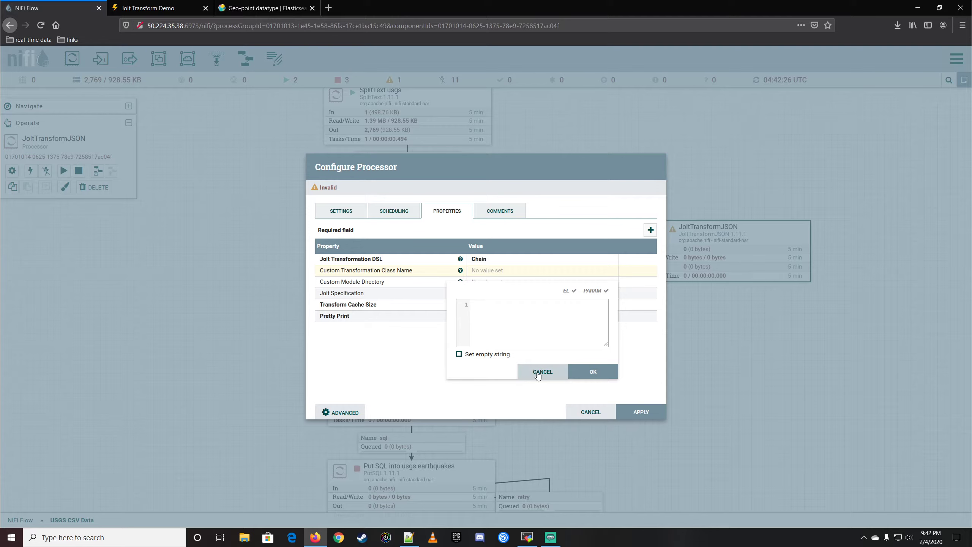
pyautogui.click(542, 372)
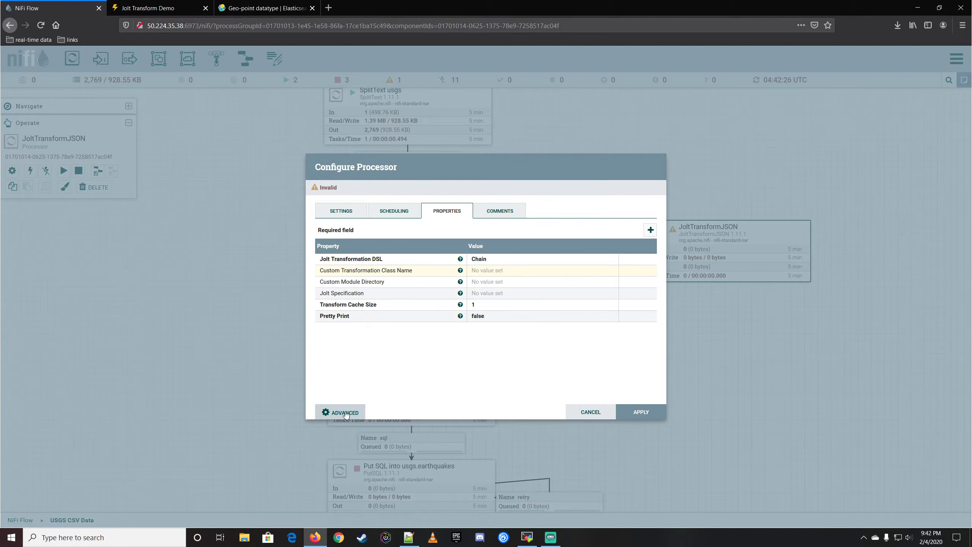
# Save the JoltTransformJSON changes, look over the empty advanced configuration editor, and return to the flow.
pyautogui.click(342, 412)
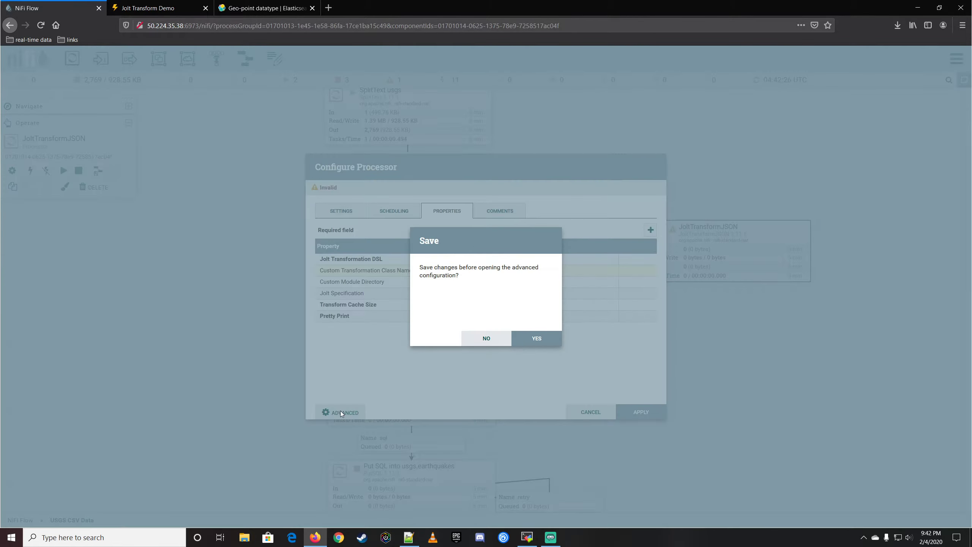
pyautogui.click(532, 339)
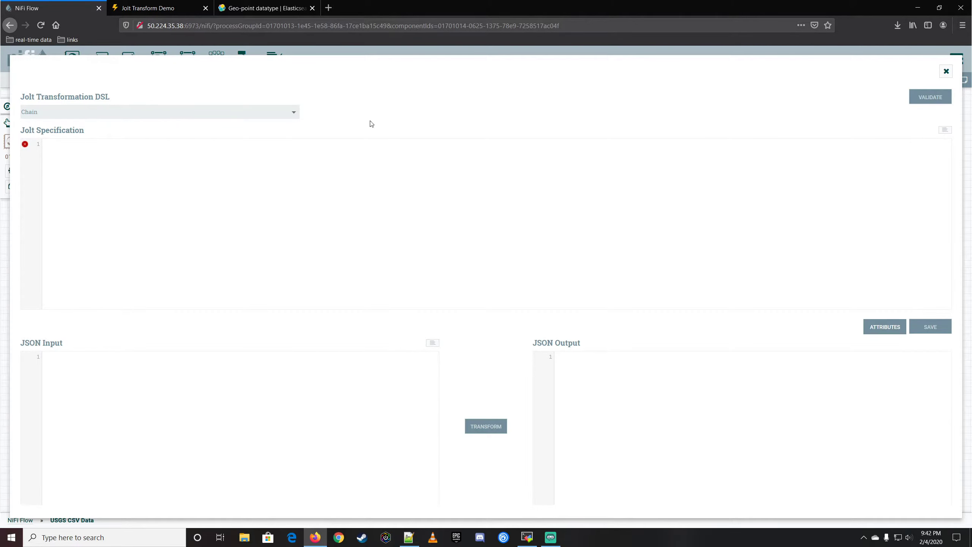
pyautogui.click(112, 154)
pyautogui.click(182, 161)
pyautogui.click(945, 71)
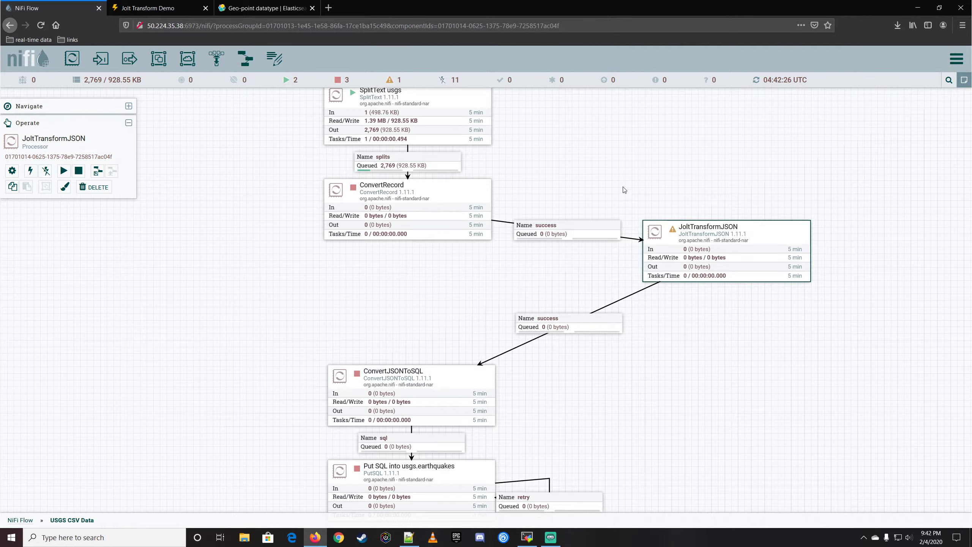
# Go to the JsonRecordSetWriter service from ConvertRecord's Record Writer property and disable it.
pyautogui.moveTo(456, 197)
pyautogui.click(459, 196)
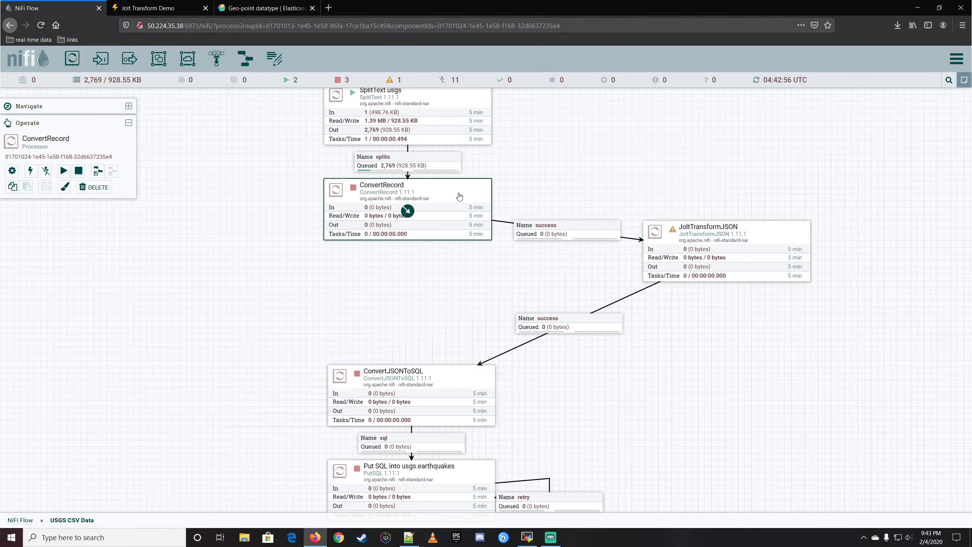
pyautogui.doubleClick(453, 195)
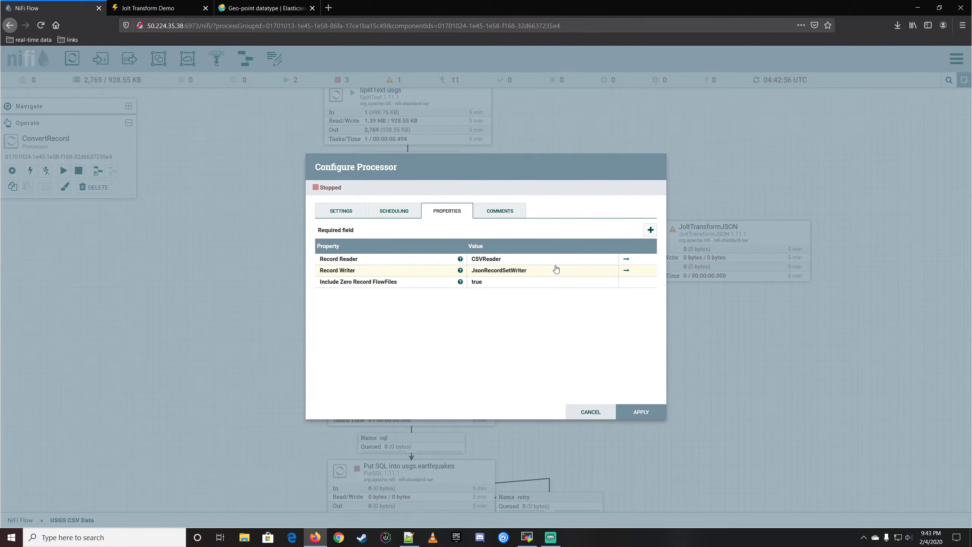
pyautogui.click(625, 270)
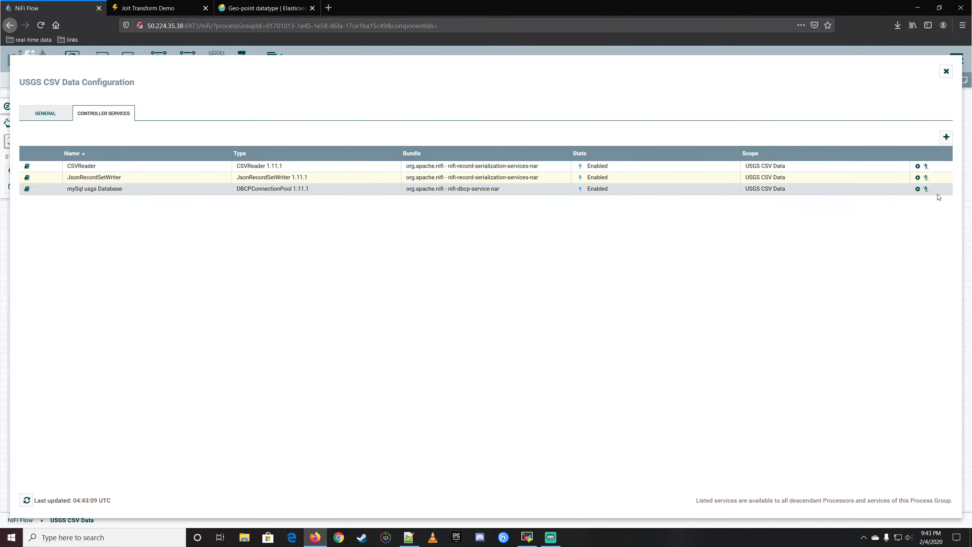
pyautogui.click(925, 178)
pyautogui.click(624, 406)
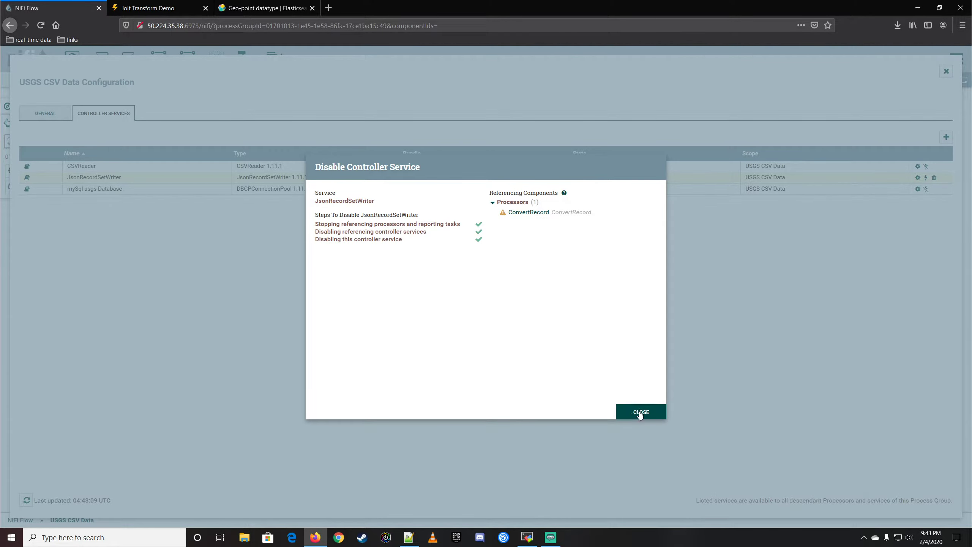
pyautogui.click(640, 412)
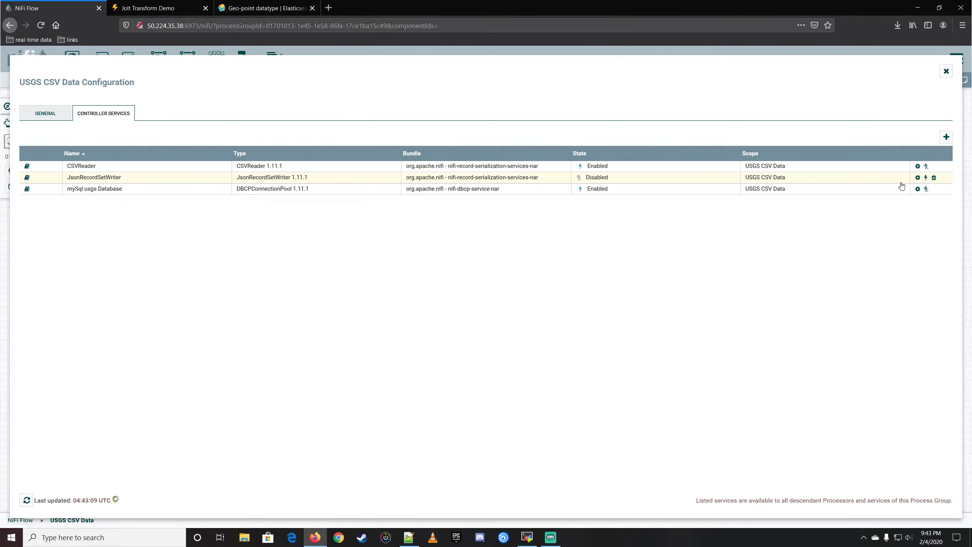
# Set the Output Grouping of JsonRecordSetWriter to One Line Per Object and apply the change.
pyautogui.click(917, 177)
pyautogui.scroll(-3, 414, 376)
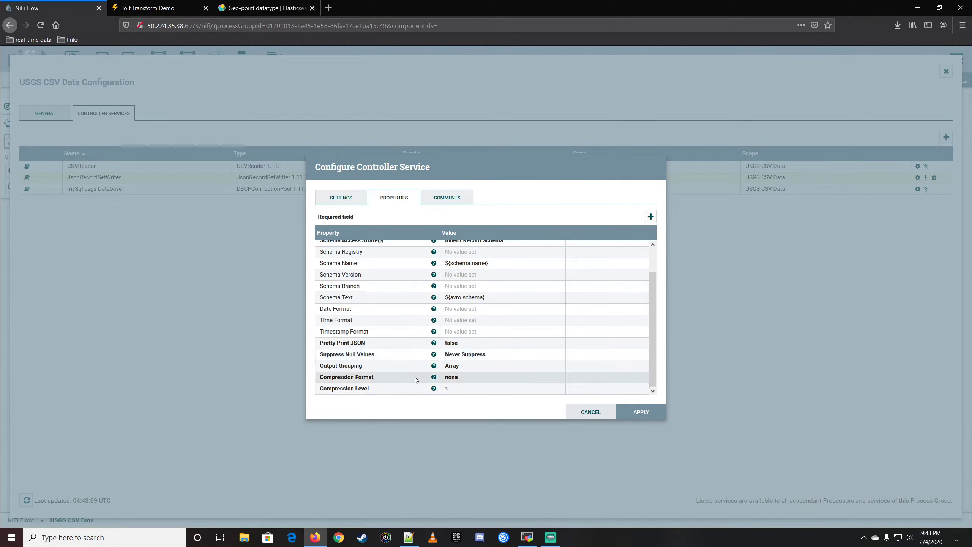
pyautogui.click(460, 368)
pyautogui.click(473, 368)
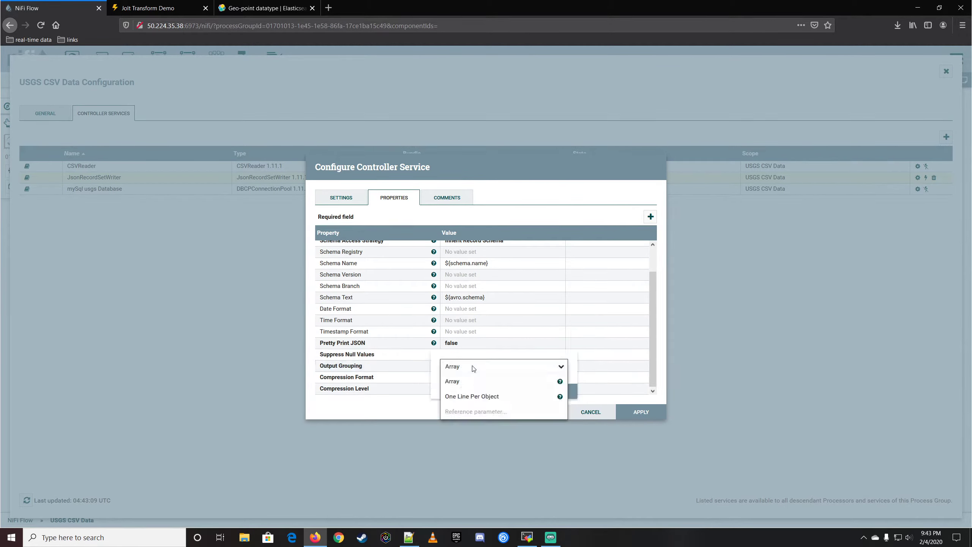
pyautogui.click(534, 398)
pyautogui.click(551, 392)
pyautogui.click(640, 411)
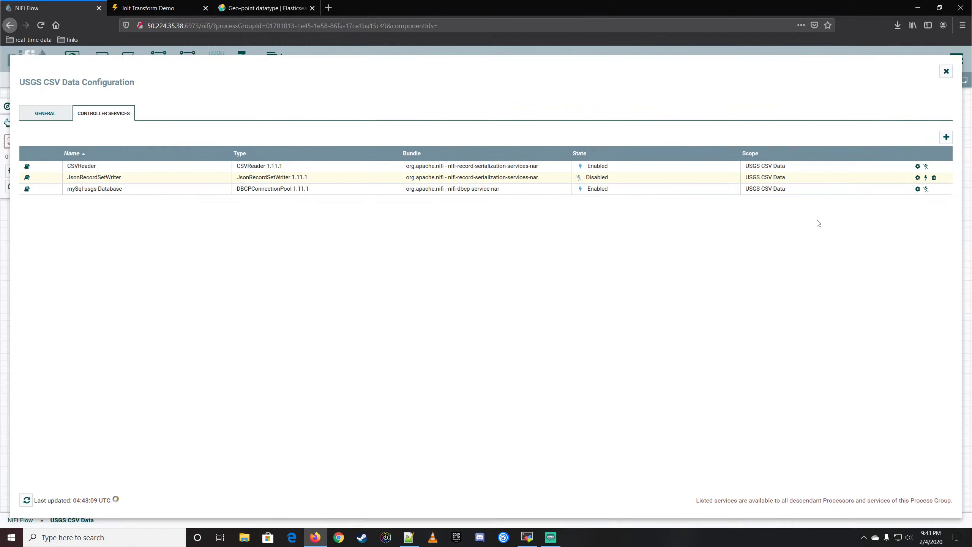
# Enable the JsonRecordSetWriter service with the Service only scope and return to the flow.
pyautogui.click(926, 178)
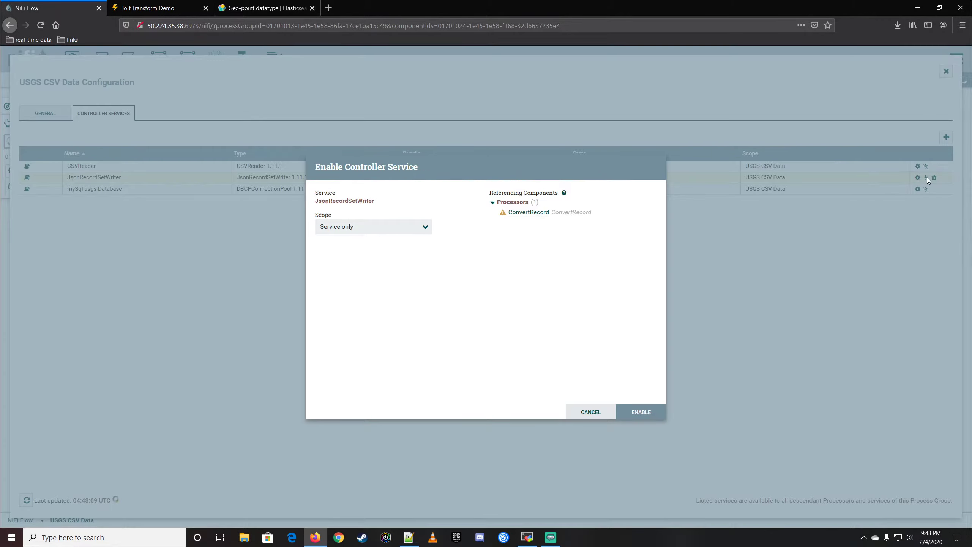
pyautogui.click(632, 412)
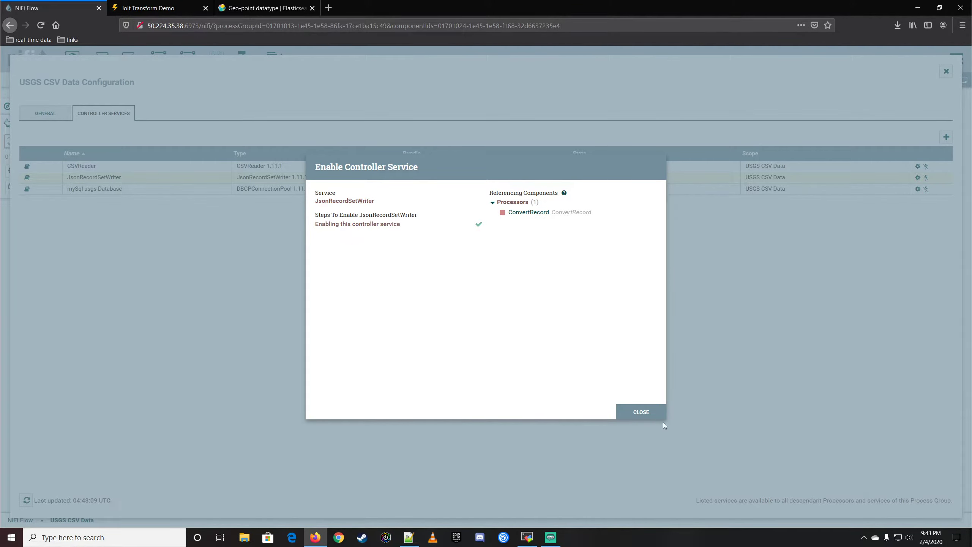
pyautogui.click(658, 413)
pyautogui.click(946, 71)
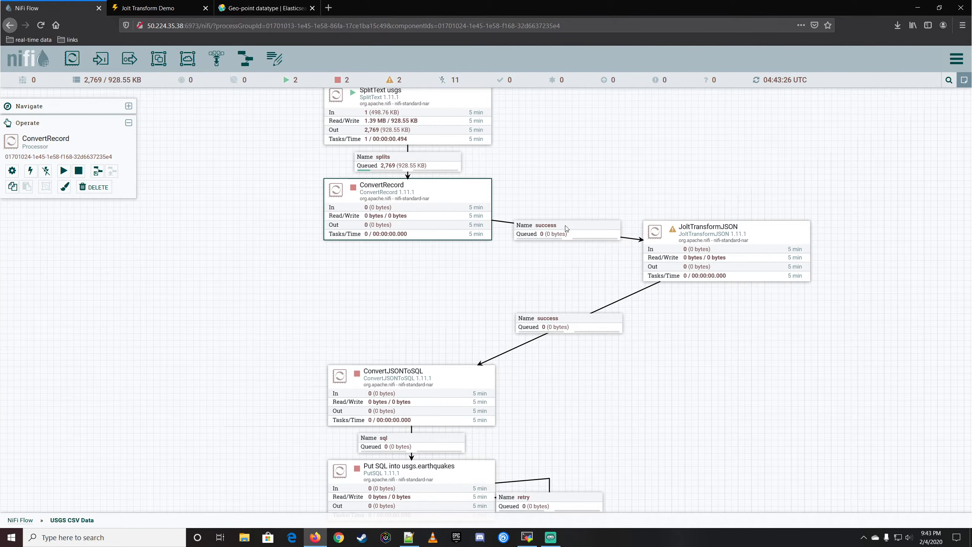
# Check ConvertRecord's scheduling settings, start the processor, and refresh the flow status.
pyautogui.doubleClick(454, 195)
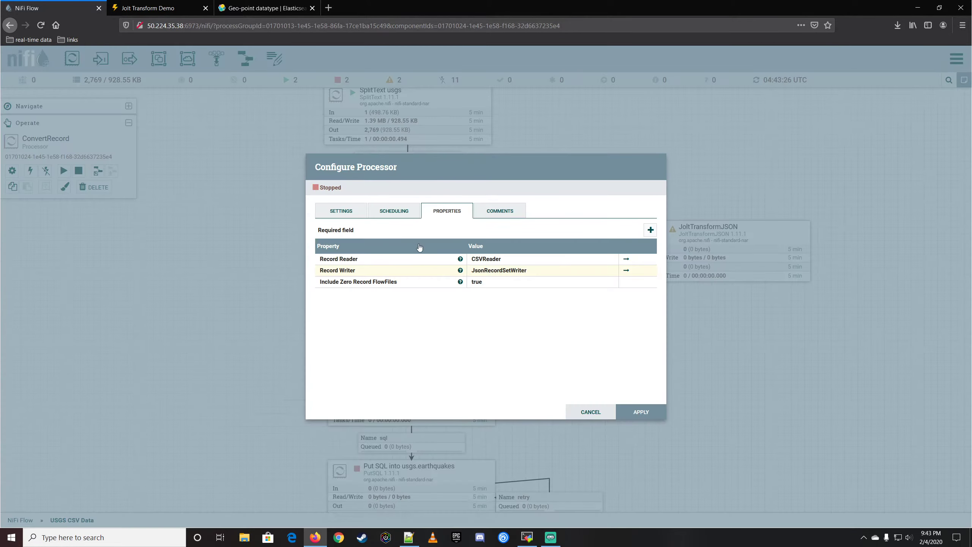
pyautogui.click(389, 213)
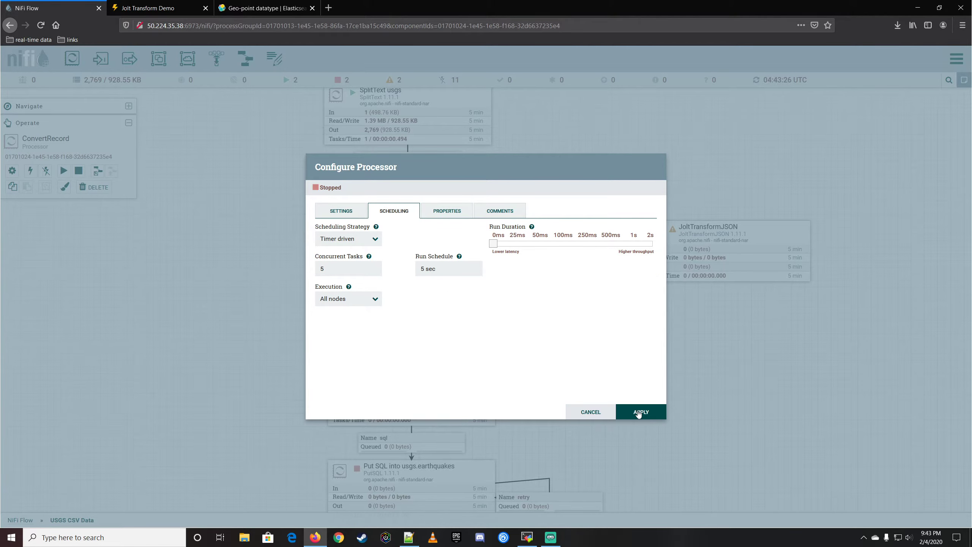
pyautogui.click(639, 410)
pyautogui.rightClick(452, 188)
pyautogui.click(476, 210)
pyautogui.rightClick(605, 121)
pyautogui.click(623, 127)
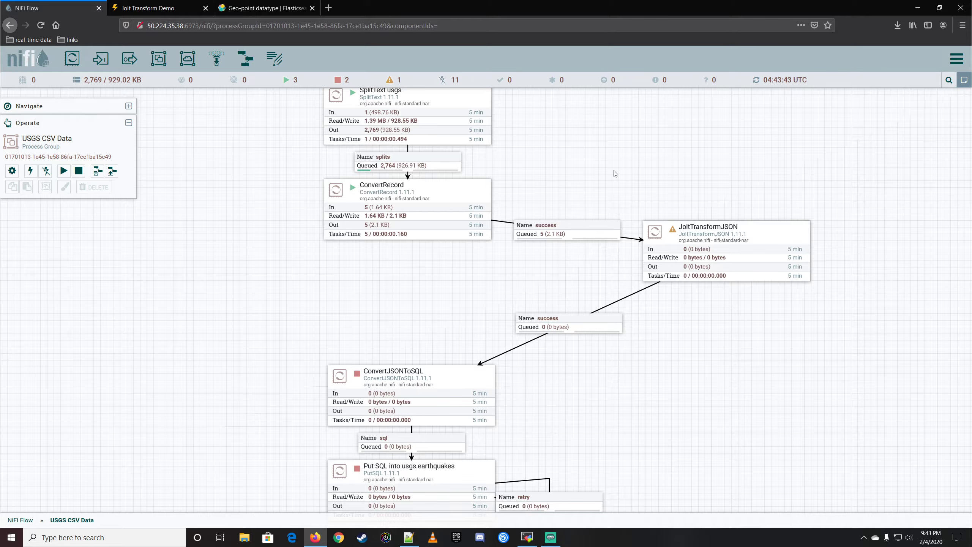
# List the queue between ConvertRecord and JoltTransformJSON and copy the full JSON content of the first FlowFile.
pyautogui.rightClick(590, 231)
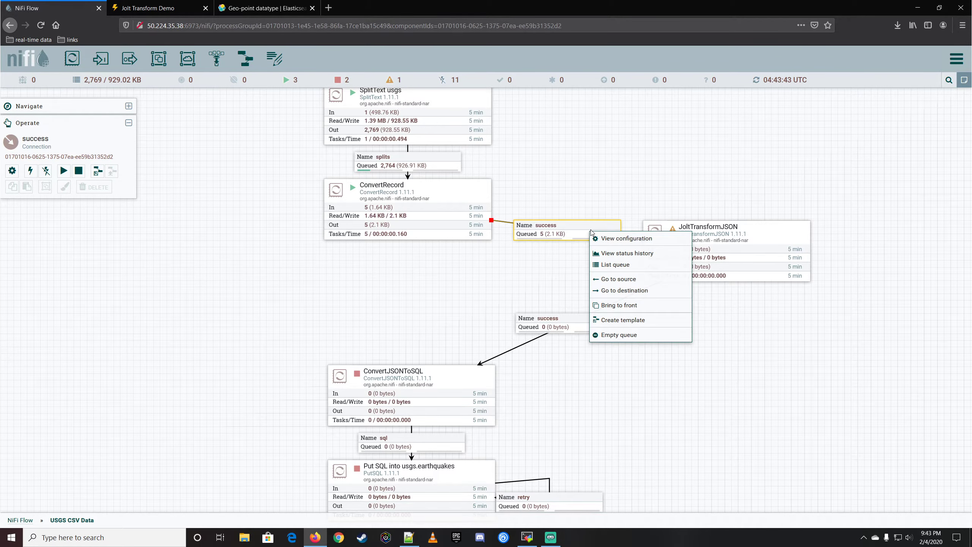
pyautogui.click(618, 265)
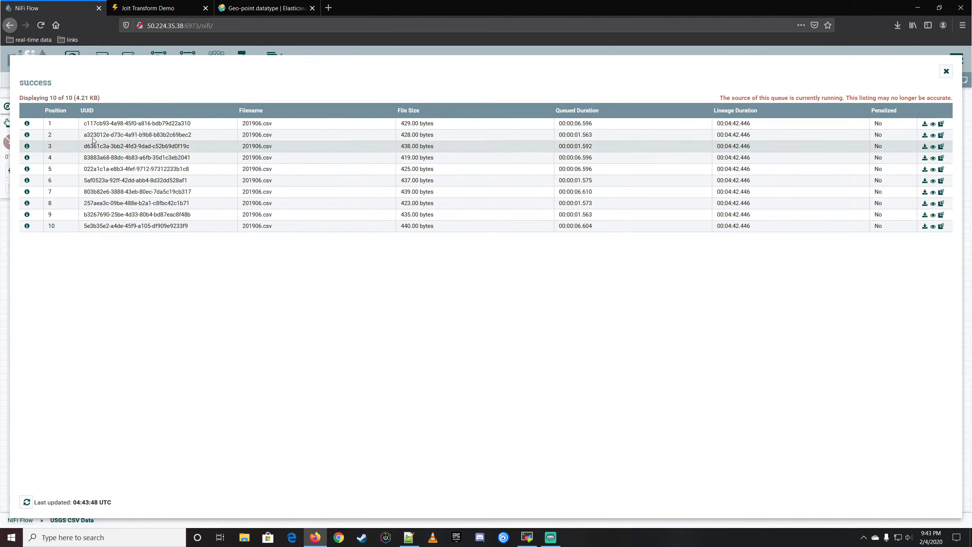
pyautogui.click(27, 123)
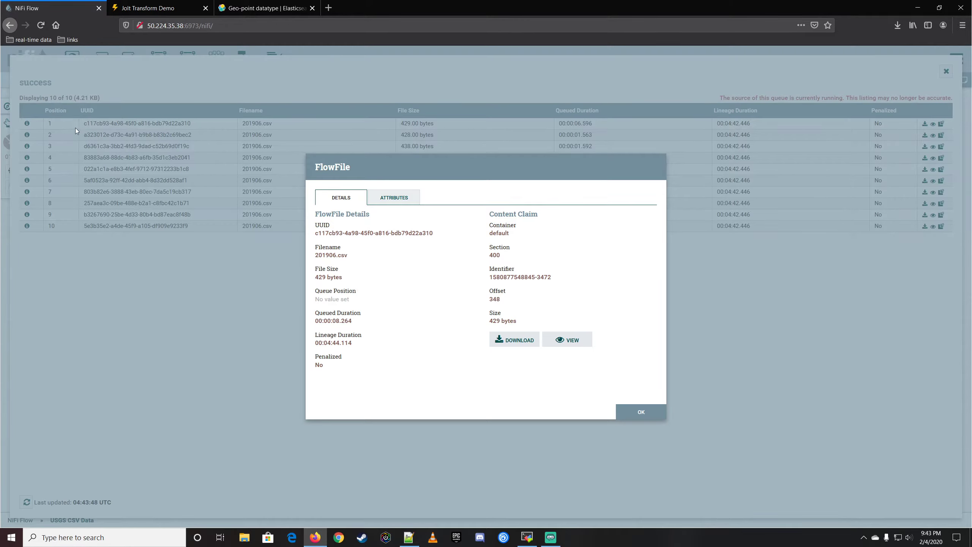
pyautogui.click(567, 339)
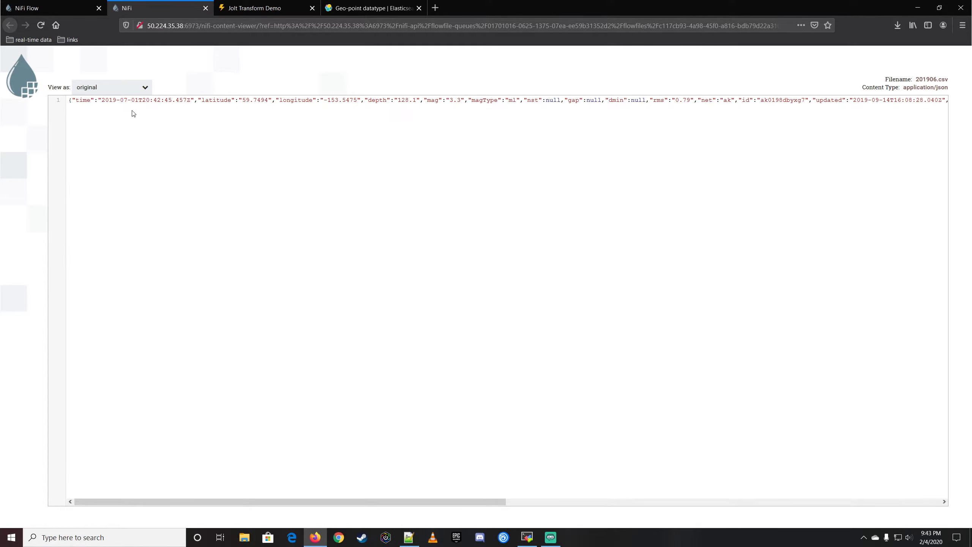
pyautogui.hotkey('ctrl', 'a')
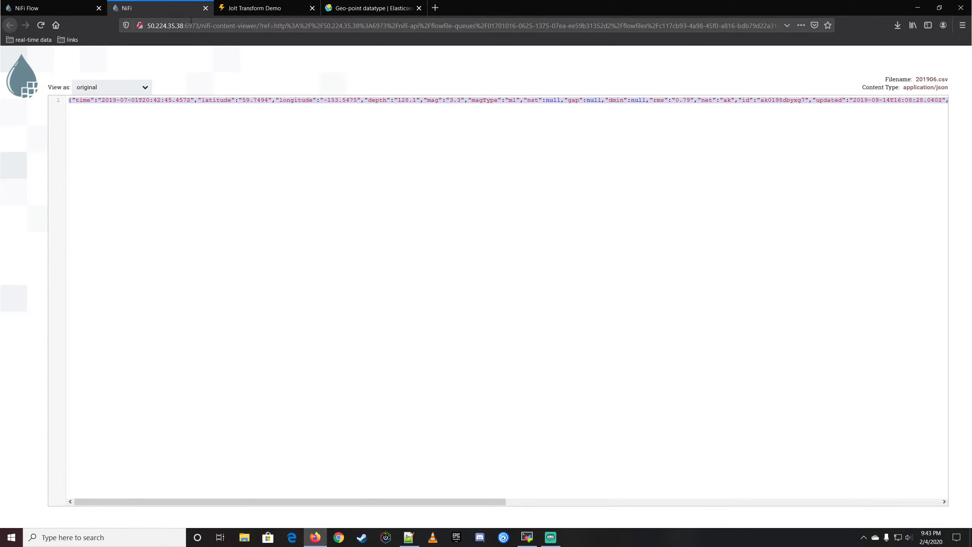
pyautogui.click(205, 8)
pyautogui.click(633, 409)
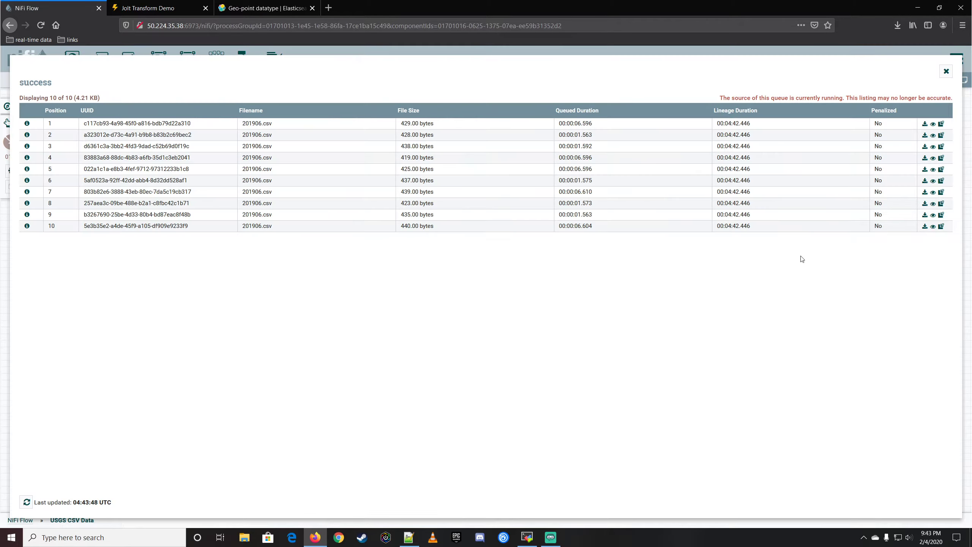
pyautogui.click(945, 72)
# Stop the ConvertRecord processor and refresh the flow status.
pyautogui.rightClick(437, 195)
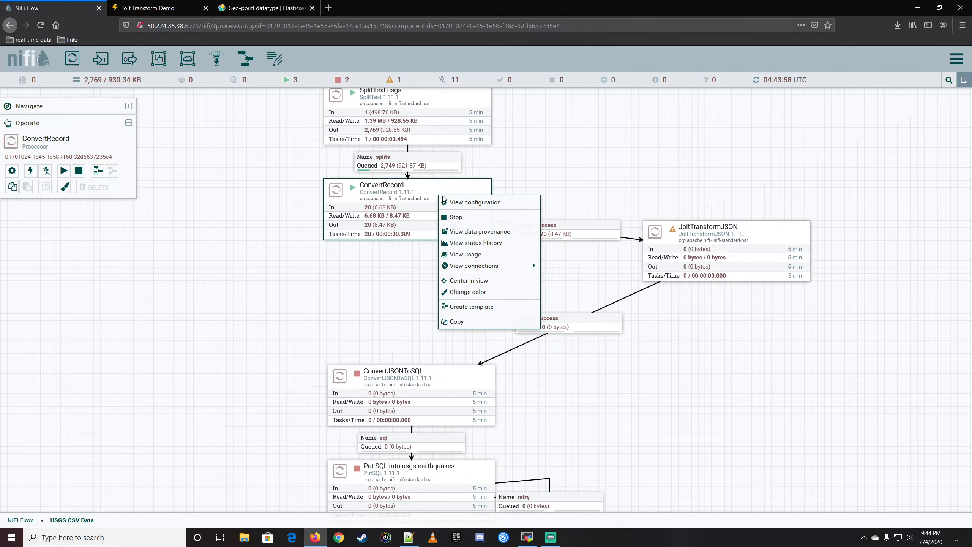
pyautogui.click(452, 217)
pyautogui.rightClick(657, 135)
pyautogui.click(681, 142)
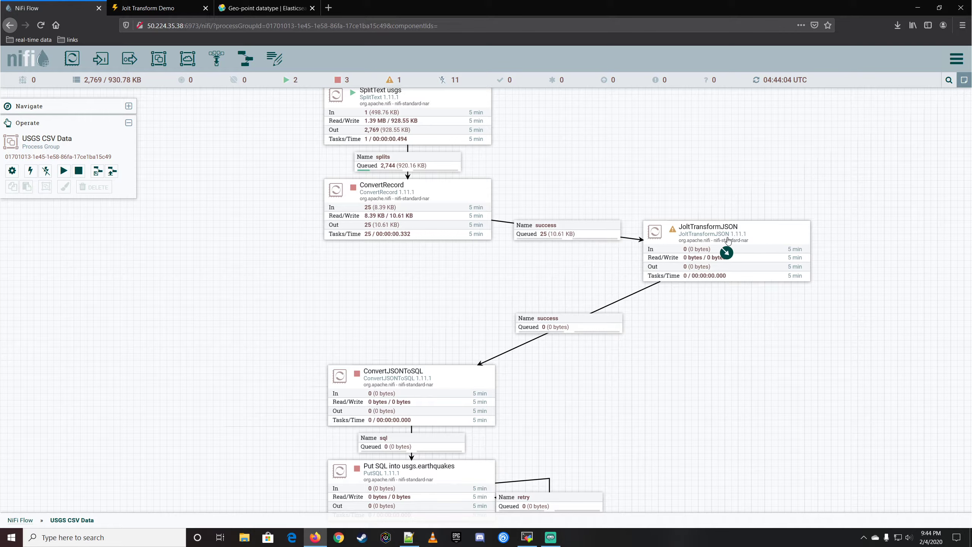
# Open the advanced configuration of JoltTransformJSON and paste the copied earthquake record as the JSON Input.
pyautogui.doubleClick(767, 235)
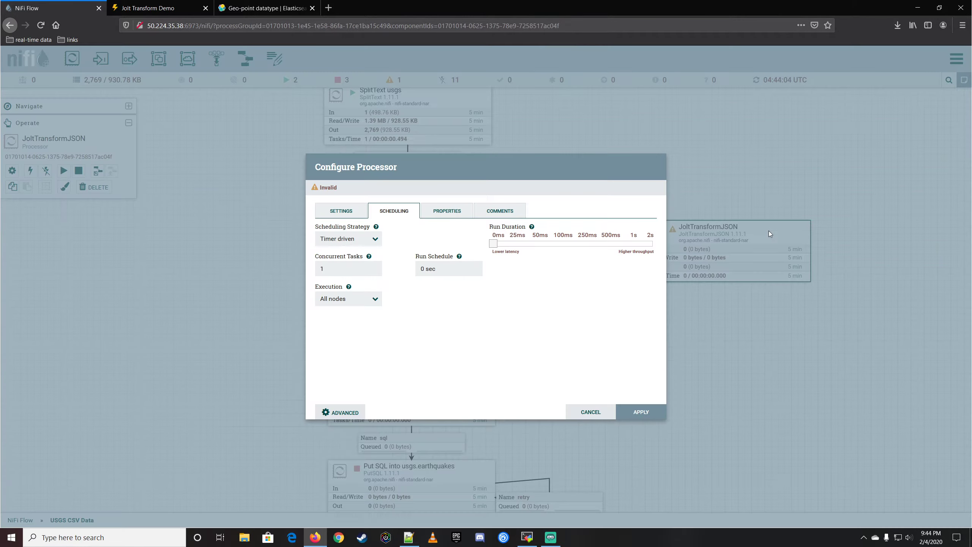
pyautogui.click(459, 215)
pyautogui.click(342, 412)
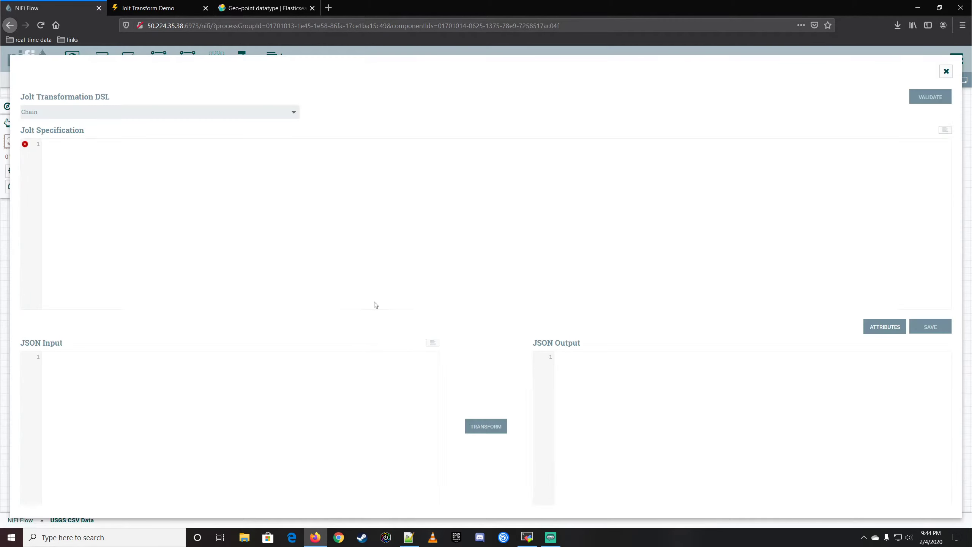
pyautogui.click(101, 383)
pyautogui.hotkey('ctrl', 'v')
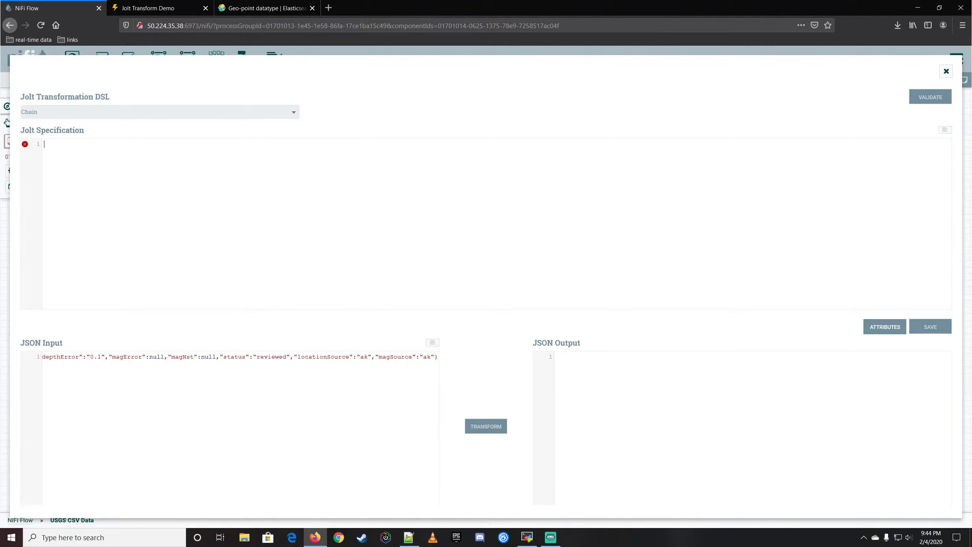
# Begin the Jolt Specification with an array holding one empty object, [{ }], leaving a blank line between the braces.
pyautogui.hotkey('alt', 'Tab')
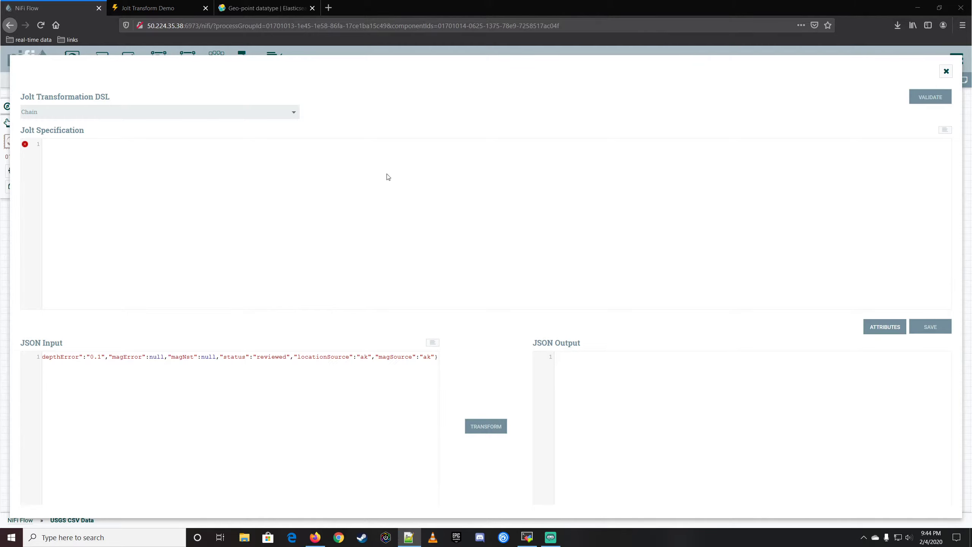
pyautogui.click(188, 166)
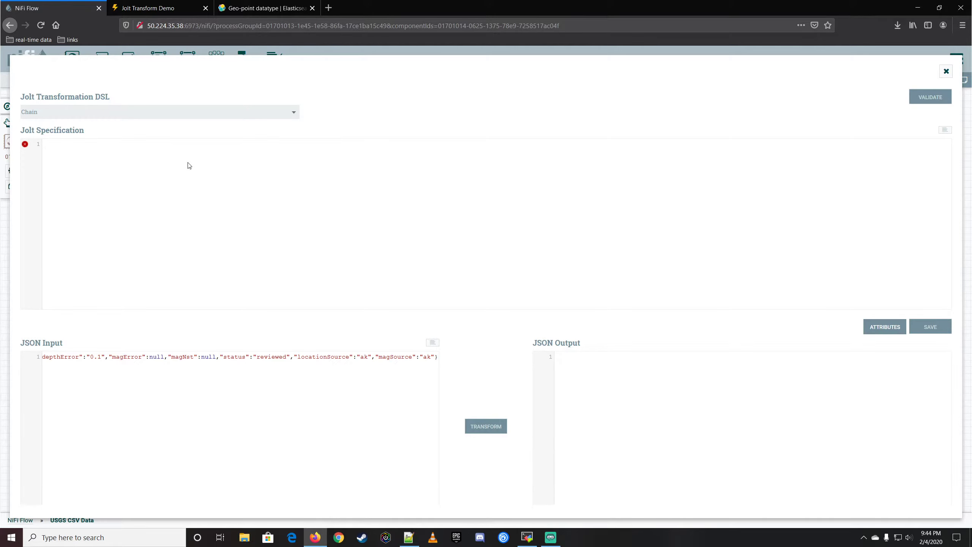
pyautogui.write('[]')
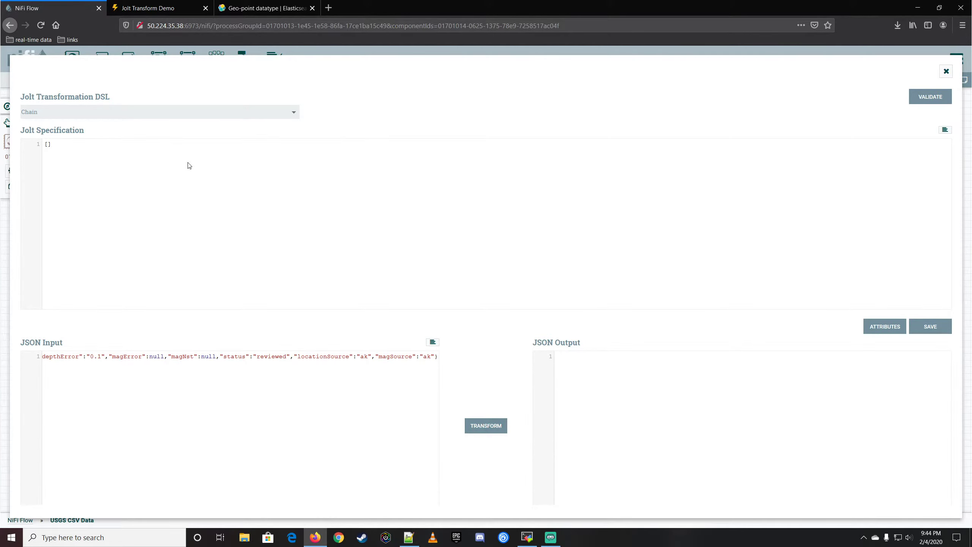
pyautogui.write('{')
pyautogui.press('Return')
pyautogui.press('Return')
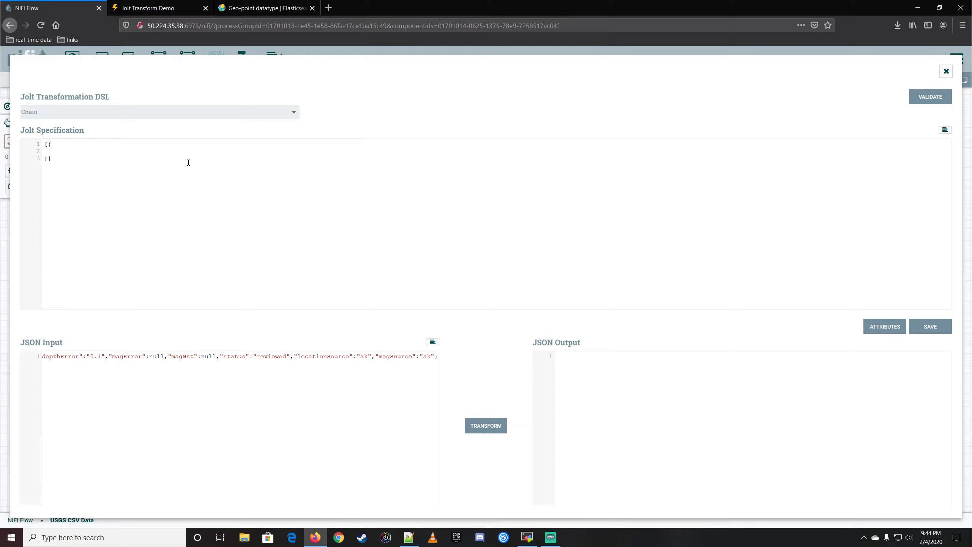
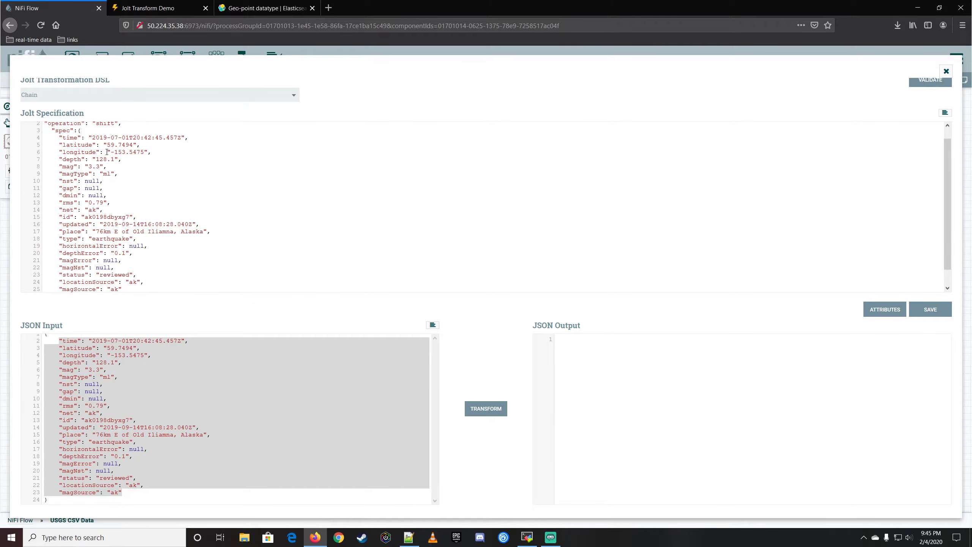
# Replace the sample timestamp in the shift spec's time entry with "time".
pyautogui.doubleClick(73, 138)
pyautogui.press('Right')
pyautogui.press('Right')
pyautogui.press('Right')
pyautogui.hotkey('shift', 'Right')
pyautogui.hotkey('shift', 'Right')
pyautogui.hotkey('shift', 'Right')
pyautogui.hotkey('shift', 'Right')
pyautogui.hotkey('shift', 'Right')
pyautogui.hotkey('shift', 'Right')
pyautogui.hotkey('shift', 'Right')
pyautogui.hotkey('shift', 'Right')
pyautogui.hotkey('shift', 'Right')
pyautogui.hotkey('shift', 'Right')
pyautogui.hotkey('shift', 'Right')
pyautogui.hotkey('shift', 'Right')
pyautogui.hotkey('shift', 'Right')
pyautogui.hotkey('shift', 'Right')
pyautogui.hotkey('shift', 'Right')
pyautogui.hotkey('shift', 'Right')
pyautogui.hotkey('shift', 'Right')
pyautogui.hotkey('shift', 'Right')
pyautogui.hotkey('shift', 'Right')
pyautogui.hotkey('shift', 'Right')
pyautogui.hotkey('shift', 'Left')
pyautogui.press('BackSpace')
pyautogui.write('"time"')
# Replace the sample values of the latitude and longitude entries in the shift spec with "latitude" and "longitude".
pyautogui.hotkey('shift', 'Right')
pyautogui.hotkey('shift', 'Right')
pyautogui.hotkey('shift', 'Right')
pyautogui.hotkey('shift', 'Right')
pyautogui.hotkey('shift', 'Right')
pyautogui.hotkey('shift', 'Right')
pyautogui.hotkey('shift', 'Right')
pyautogui.hotkey('shift', 'Right')
pyautogui.hotkey('shift', 'Right')
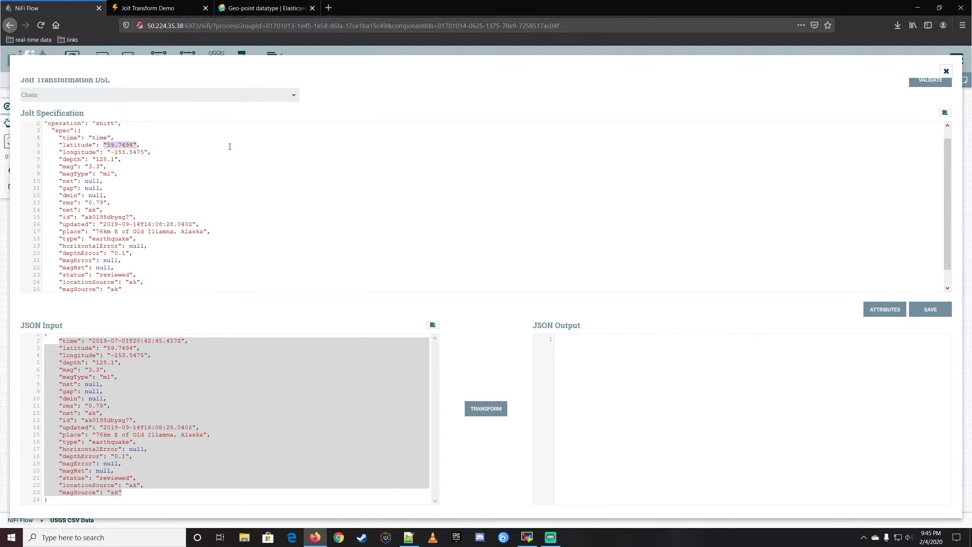
pyautogui.press('Delete')
pyautogui.doubleClick(78, 145)
pyautogui.hotkey('ctrl', 'c')
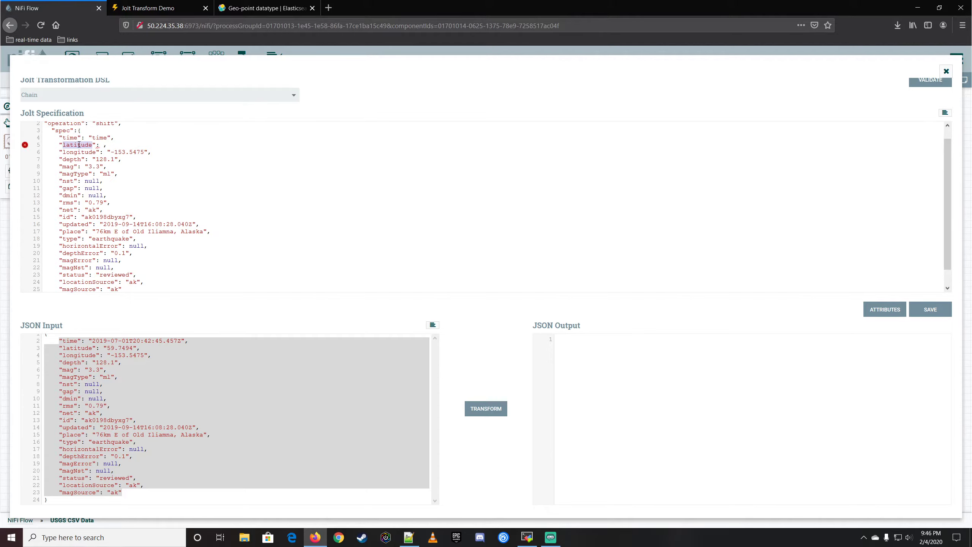
pyautogui.click(105, 145)
pyautogui.write('"')
pyautogui.hotkey('ctrl', 'v')
pyautogui.write('"')
pyautogui.doubleClick(69, 153)
pyautogui.hotkey('ctrl', 'c')
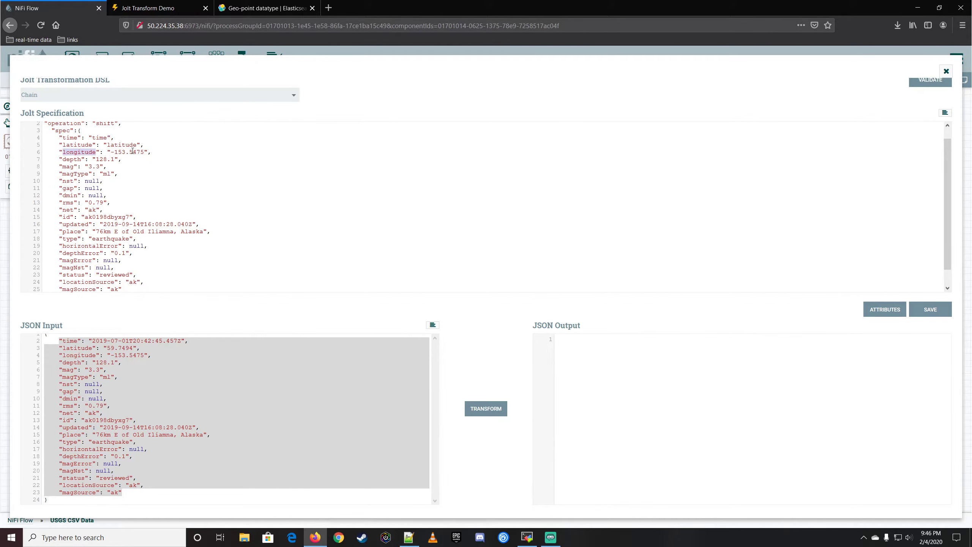
pyautogui.moveTo(110, 152); pyautogui.dragTo(145, 152)
pyautogui.hotkey('ctrl', 'v')
# Delete the magType through net, updated, and horizontalError through locationSource entries from the shift spec and auto-format it.
pyautogui.moveTo(113, 169); pyautogui.dragTo(154, 212)
pyautogui.press('BackSpace')
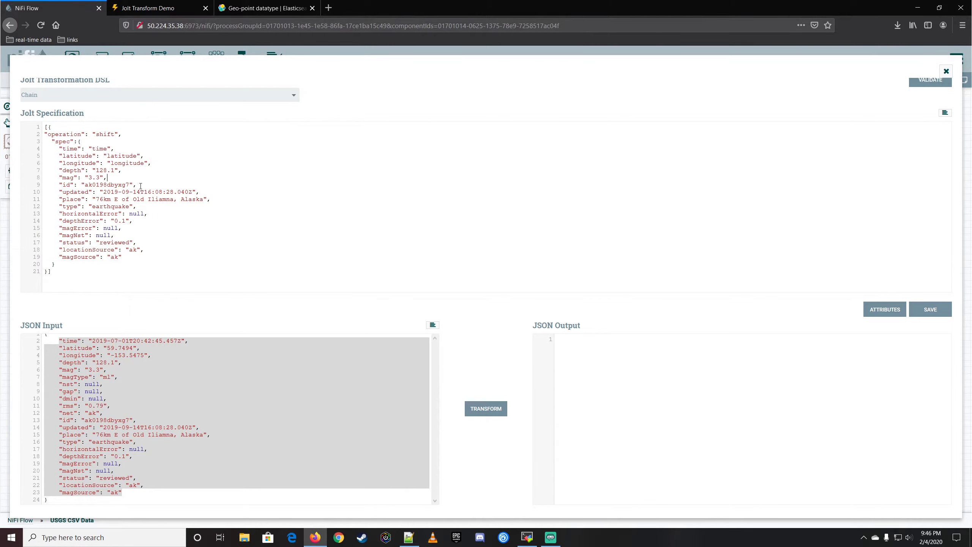
pyautogui.moveTo(141, 186); pyautogui.dragTo(210, 191)
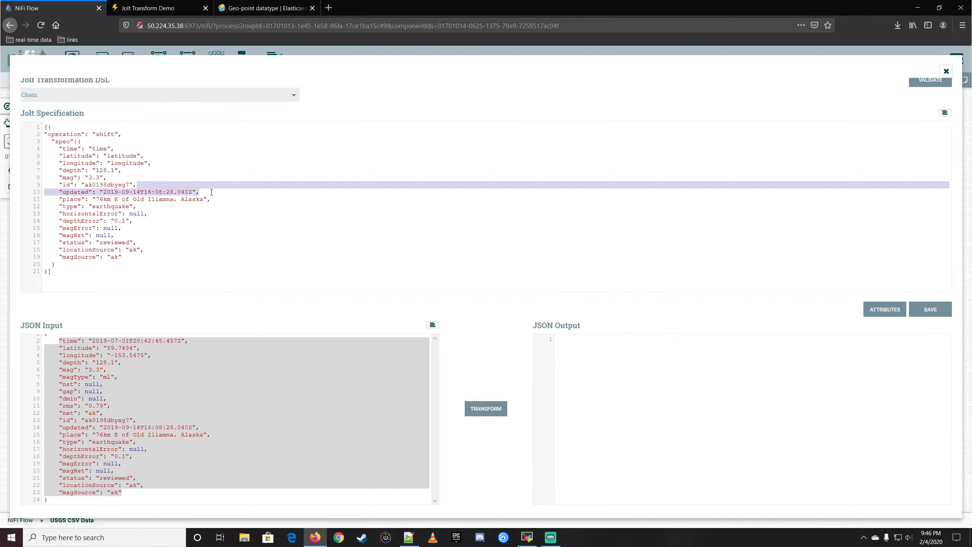
pyautogui.press('BackSpace')
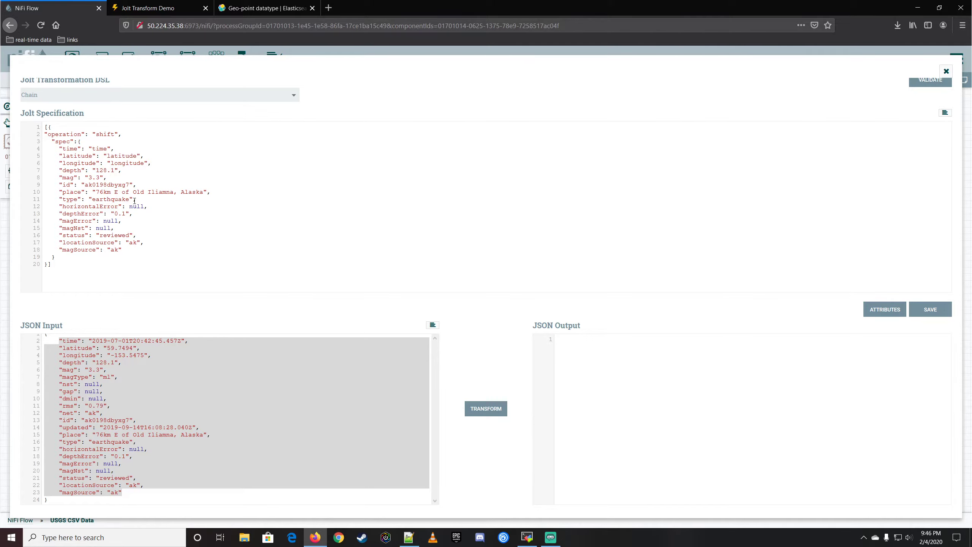
pyautogui.moveTo(135, 201); pyautogui.dragTo(152, 236)
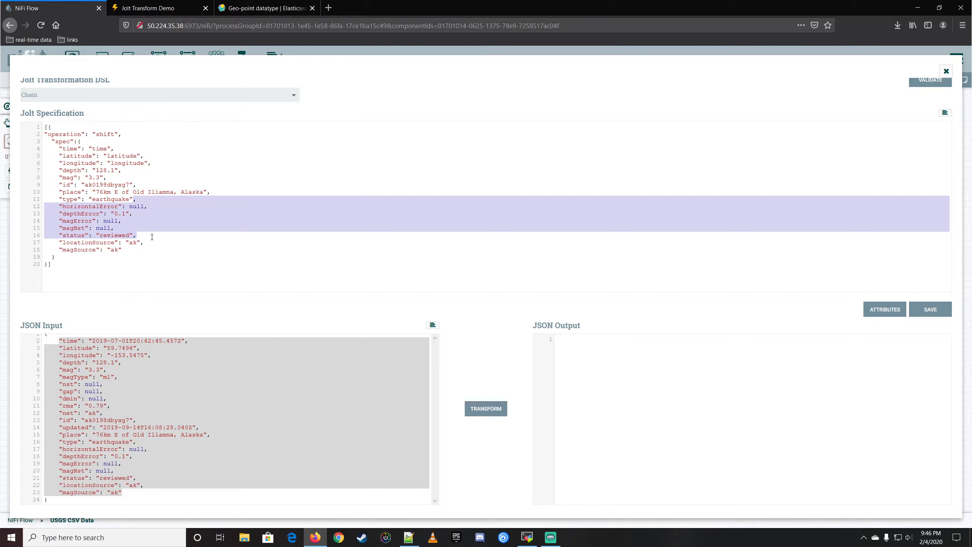
pyautogui.moveTo(152, 236)
pyautogui.mouseDown()
pyautogui.moveTo(122, 249)
pyautogui.moveTo(160, 244)
pyautogui.mouseUp()
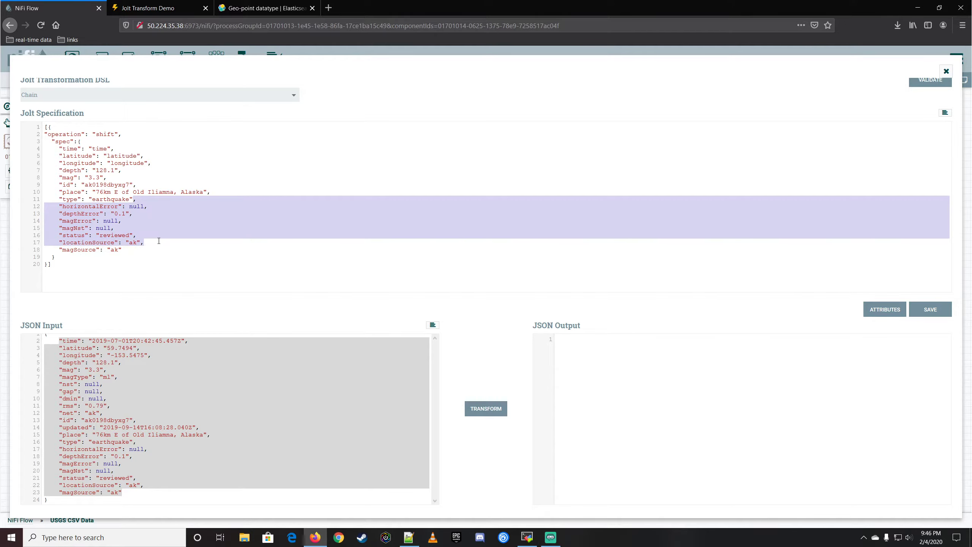
pyautogui.press('BackSpace')
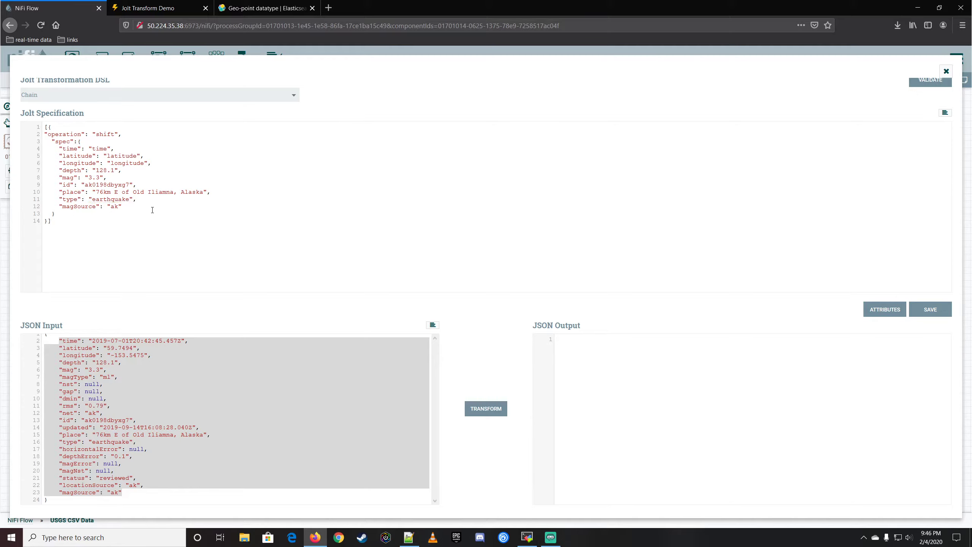
pyautogui.click(944, 112)
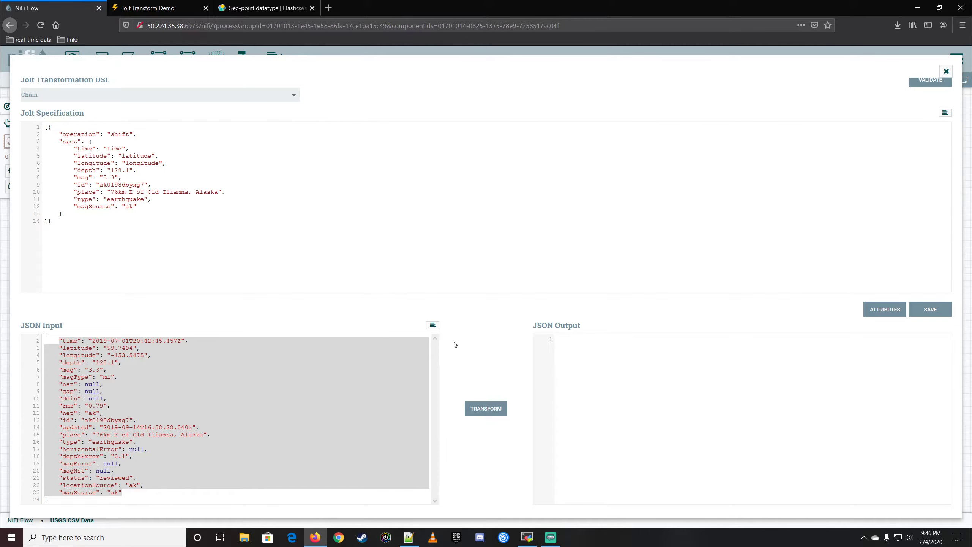
# Replace the sample values of the depth and mag entries in the shift spec with "depth" and "mag".
pyautogui.doubleClick(86, 170)
pyautogui.hotkey('ctrl', 'c')
pyautogui.moveTo(111, 171); pyautogui.dragTo(130, 170)
pyautogui.hotkey('ctrl', 'v')
pyautogui.doubleClick(82, 177)
pyautogui.hotkey('ctrl', 'c')
pyautogui.moveTo(102, 178); pyautogui.dragTo(115, 178)
pyautogui.hotkey('ctrl', 'v')
# Replace the sample values of the id, place and type entries in the shift spec with "id", "place" and "type".
pyautogui.doubleClick(81, 185)
pyautogui.hotkey('ctrl', 'c')
pyautogui.moveTo(100, 184); pyautogui.dragTo(147, 184)
pyautogui.hotkey('ctrl', 'v')
pyautogui.doubleClick(81, 193)
pyautogui.hotkey('ctrl', 'c')
pyautogui.moveTo(110, 191); pyautogui.dragTo(220, 192)
pyautogui.hotkey('ctrl', 'v')
pyautogui.doubleClick(85, 199)
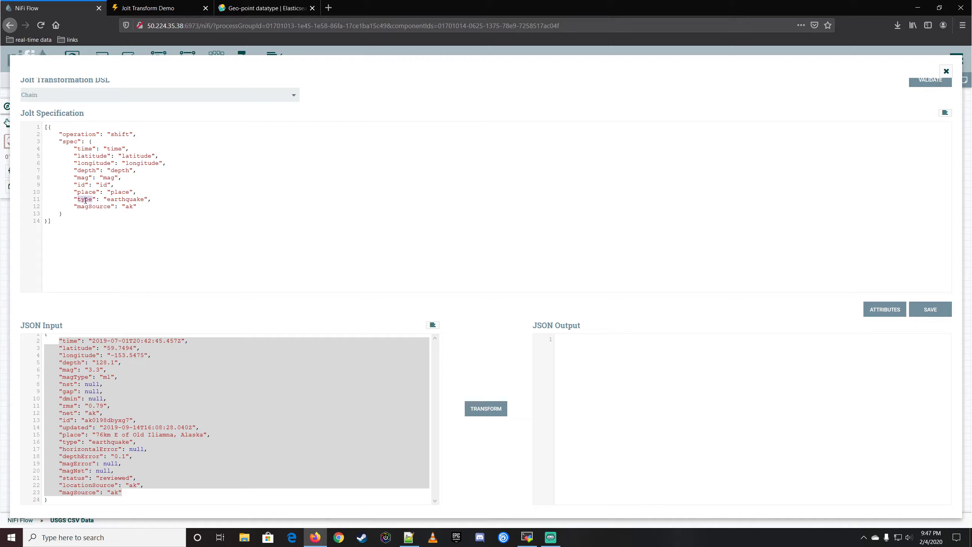
pyautogui.click(115, 200)
pyautogui.doubleClick(115, 200)
pyautogui.hotkey('ctrl', 'v')
# Delete the magSource entry and the comma before it so that type is the last entry in the shift spec.
pyautogui.doubleClick(90, 206)
pyautogui.click(142, 205)
pyautogui.moveTo(127, 201); pyautogui.dragTo(142, 207)
pyautogui.press('BackSpace')
# Validate the Jolt Specification and run the test transform on the JSON Input.
pyautogui.click(929, 81)
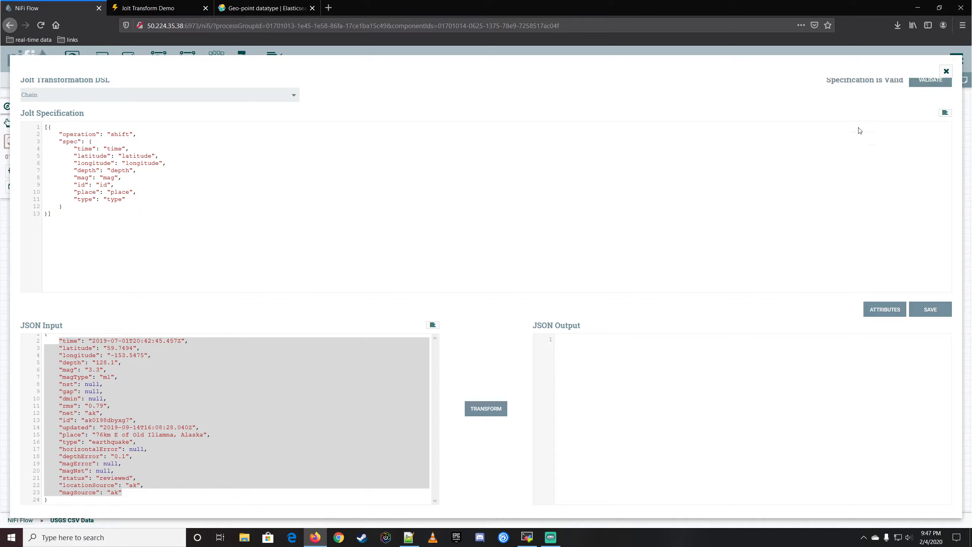
pyautogui.click(479, 408)
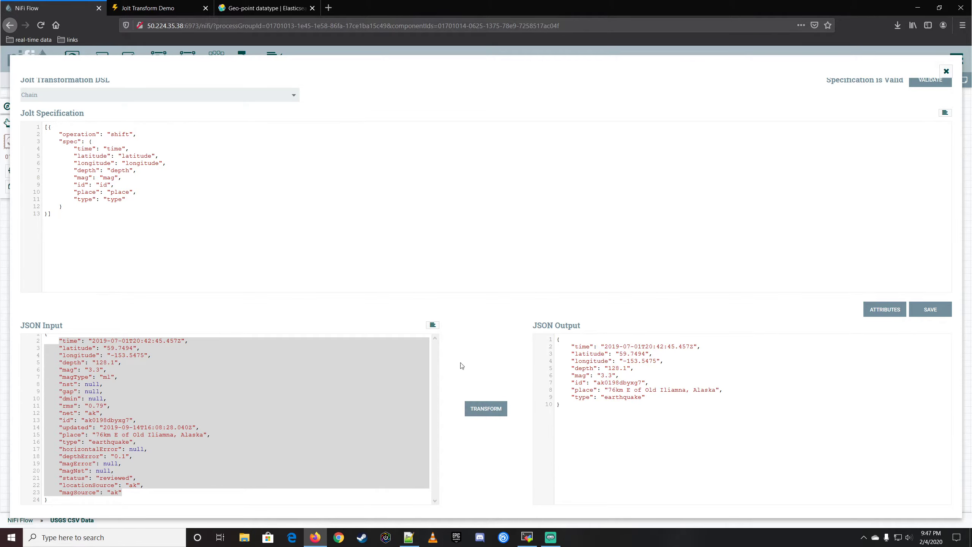
pyautogui.click(180, 383)
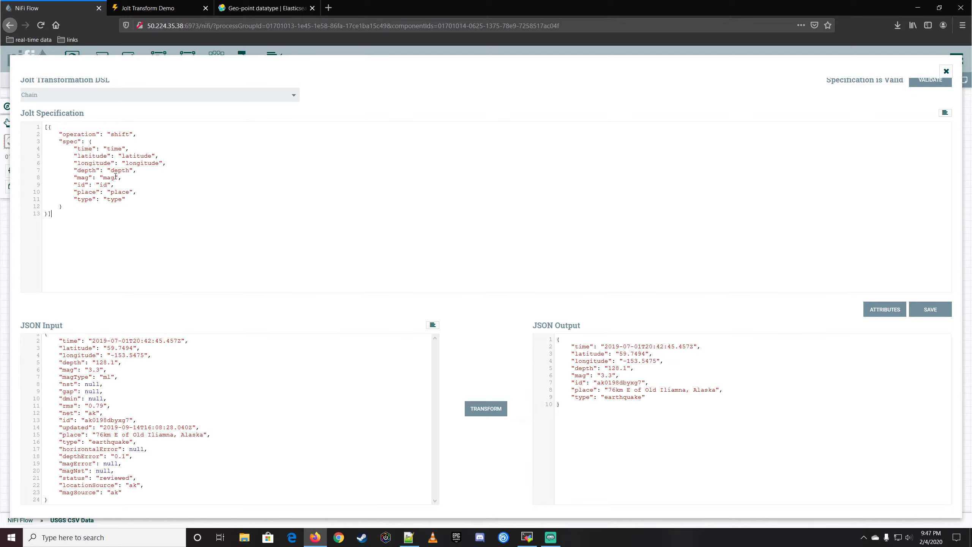
# Map the time field to eventTimestamp in the shift spec and rerun the test transform.
pyautogui.doubleClick(114, 148)
pyautogui.write('eventTime')
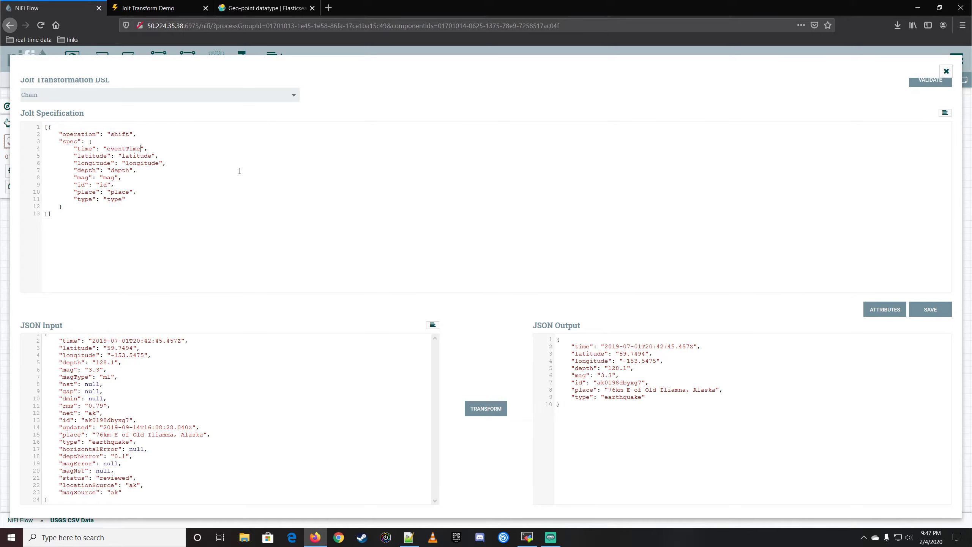
pyautogui.write('stamp')
pyautogui.click(493, 411)
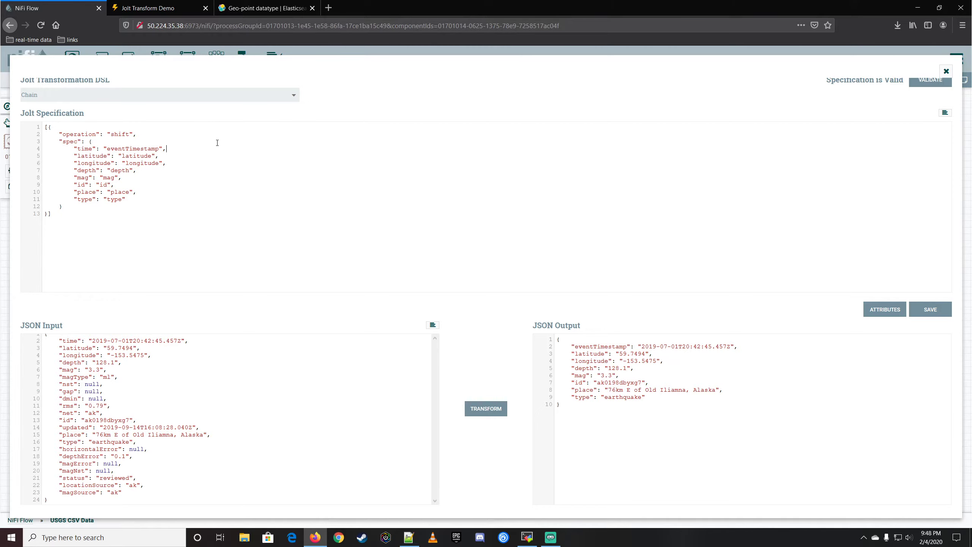
# Review the geo-point format examples in the Elasticsearch documentation, glance at the Jolt Transform Demo and return to NiFi.
pyautogui.click(261, 10)
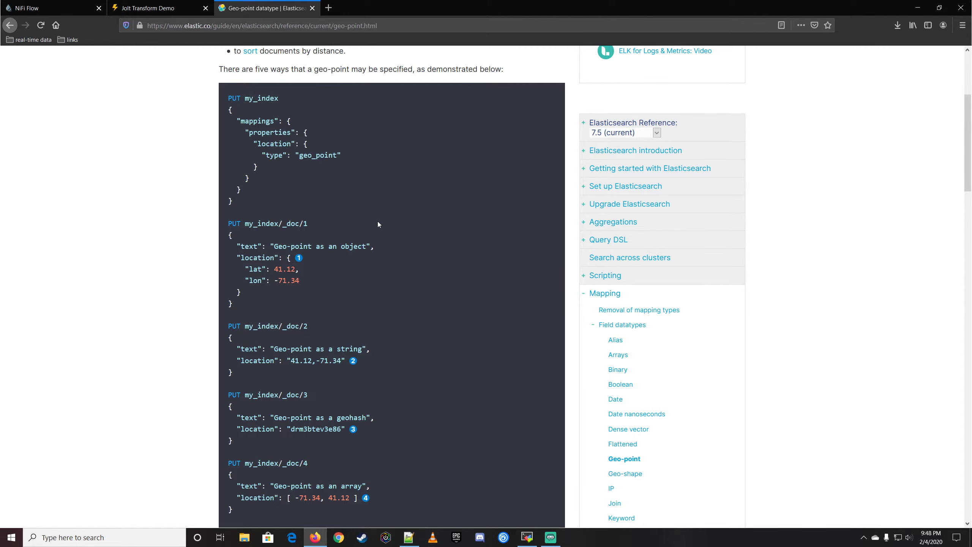
pyautogui.scroll(-3, 377, 224)
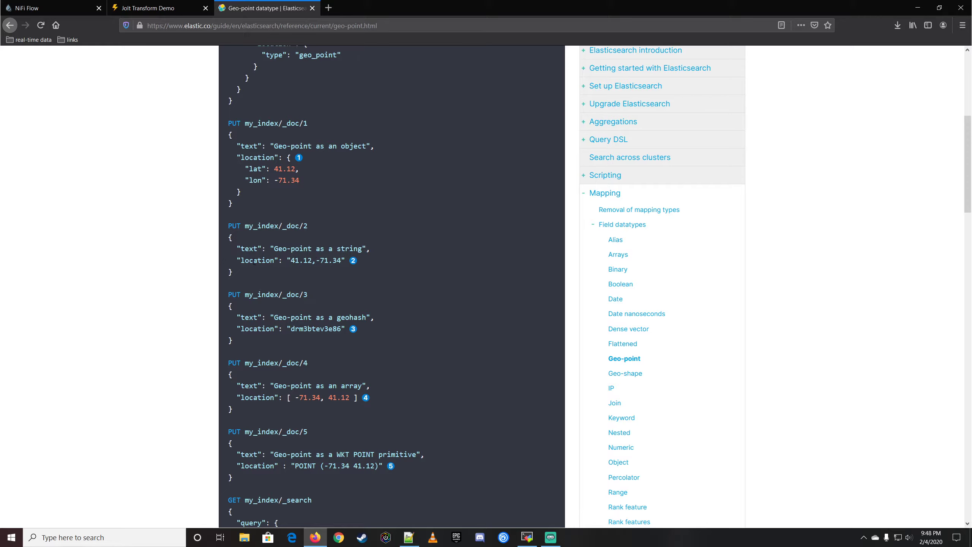
pyautogui.doubleClick(255, 260)
pyautogui.click(165, 10)
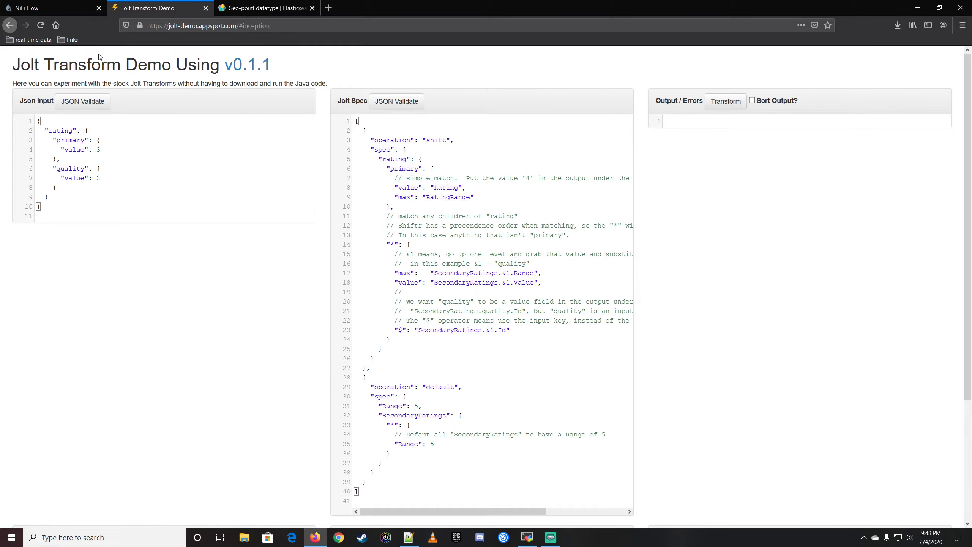
pyautogui.click(57, 8)
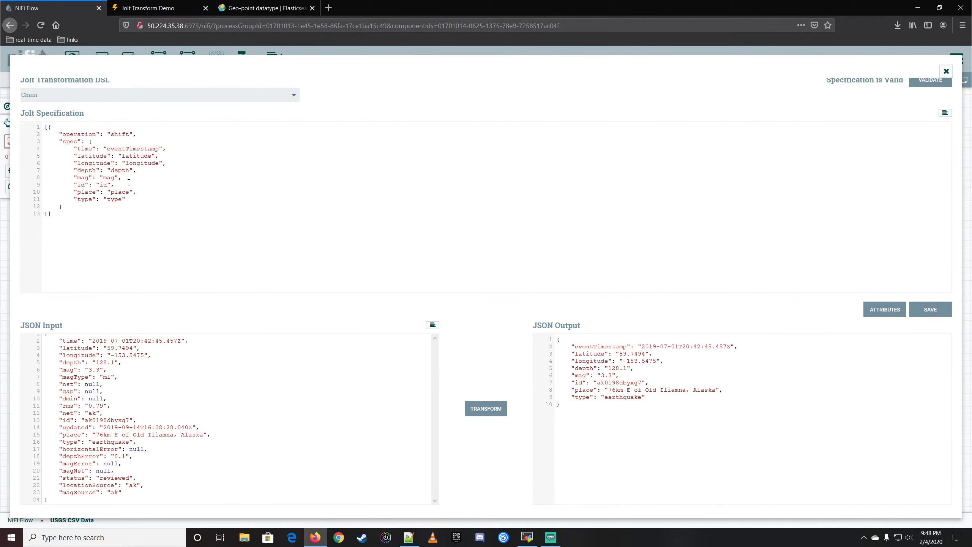
pyautogui.click(207, 150)
pyautogui.press('Return')
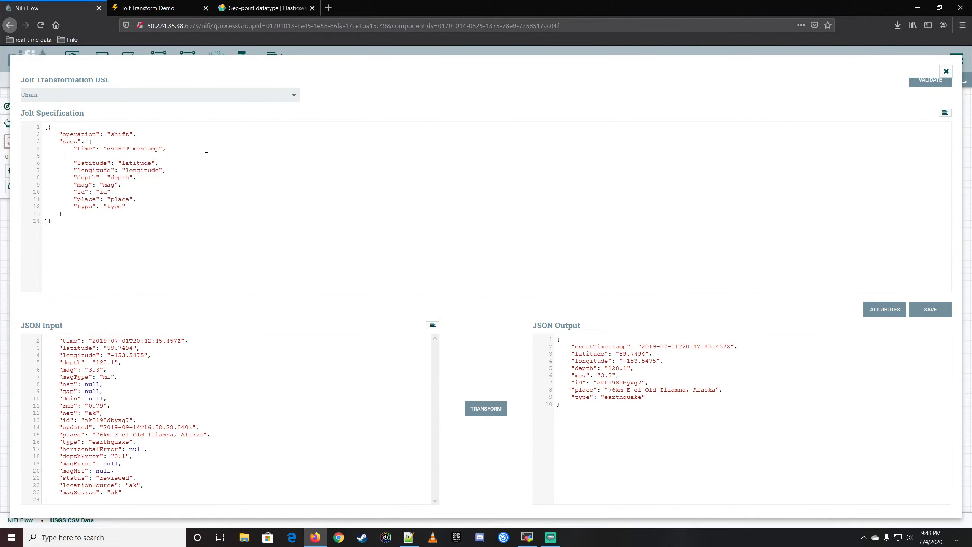
pyautogui.press('Return')
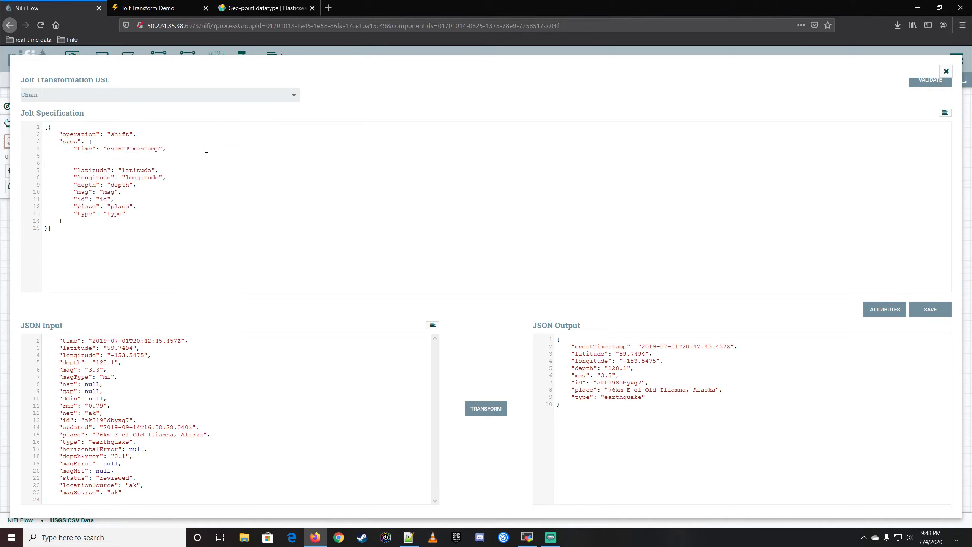
pyautogui.press('BackSpace')
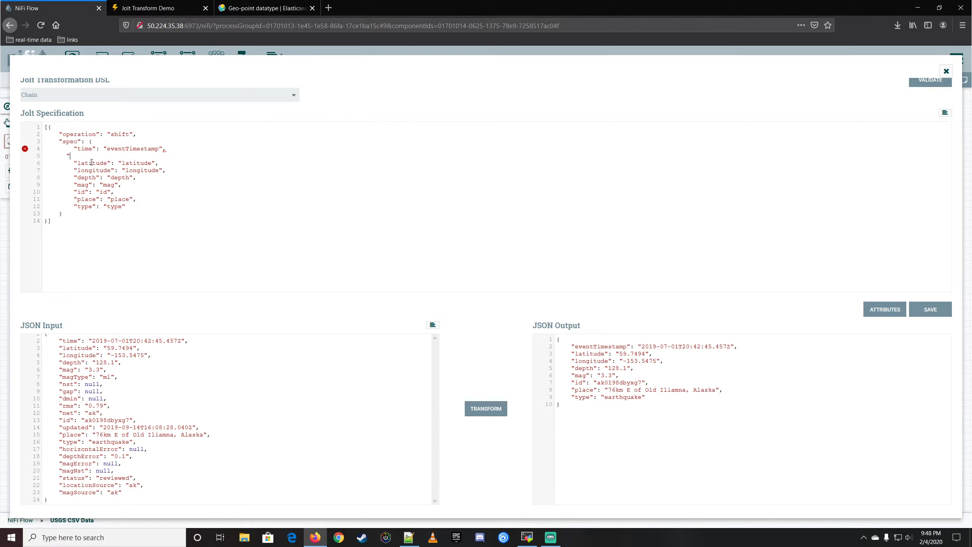
pyautogui.doubleClick(92, 163)
pyautogui.moveTo(168, 149); pyautogui.dragTo(172, 157)
pyautogui.press('BackSpace')
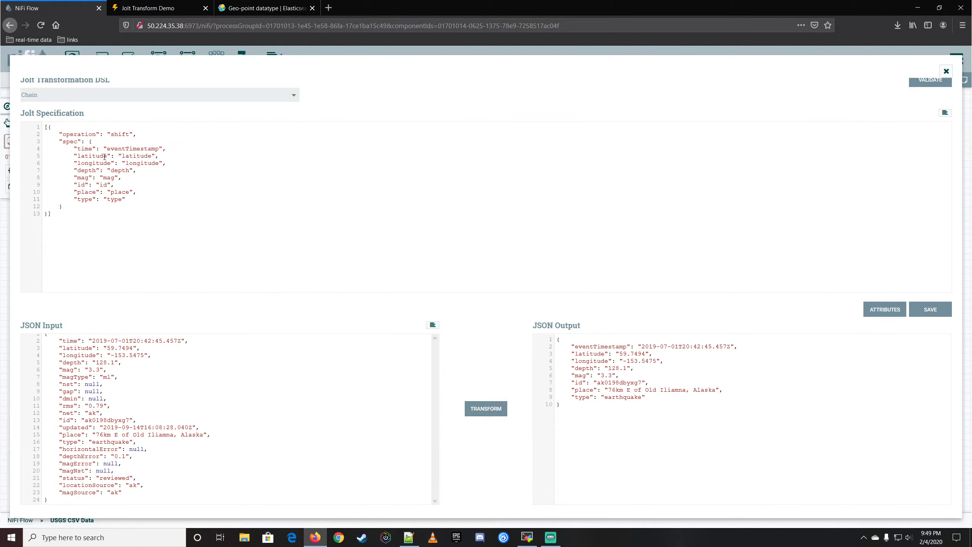
# Map both latitude and longitude to geoLocation in the shift spec and rerun the test transform.
pyautogui.doubleClick(148, 156)
pyautogui.write('geoLocation')
pyautogui.hotkey('shift', 'Left')
pyautogui.hotkey('shift', 'Left')
pyautogui.hotkey('shift', 'Left')
pyautogui.hotkey('shift', 'Left')
pyautogui.hotkey('shift', 'Left')
pyautogui.hotkey('shift', 'Left')
pyautogui.hotkey('shift', 'Left')
pyautogui.hotkey('shift', 'Left')
pyautogui.hotkey('shift', 'Left')
pyautogui.write('geoLocation')
pyautogui.click(483, 408)
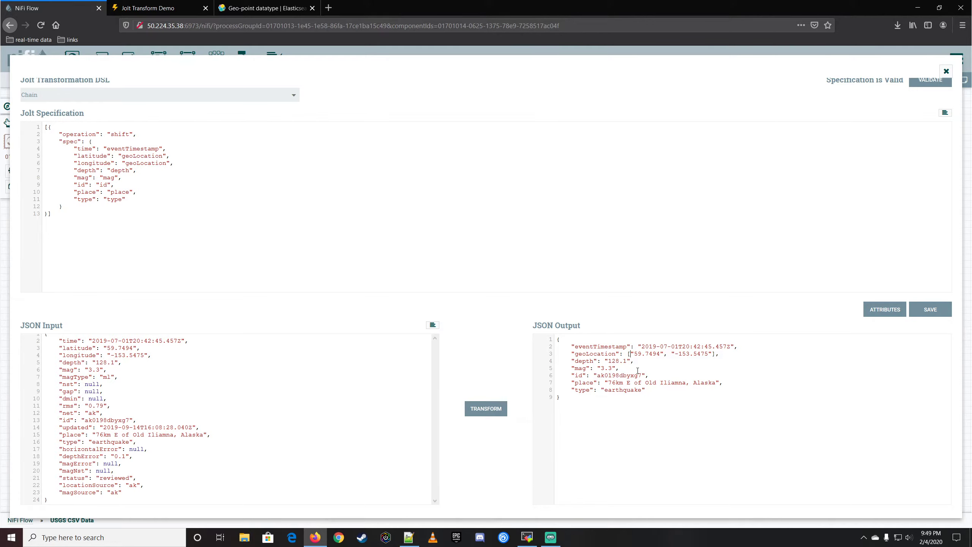
pyautogui.click(652, 353)
pyautogui.click(725, 354)
# Map the mag field to magnitude in the shift spec and rerun the test transform.
pyautogui.doubleClick(108, 178)
pyautogui.write('magnitude')
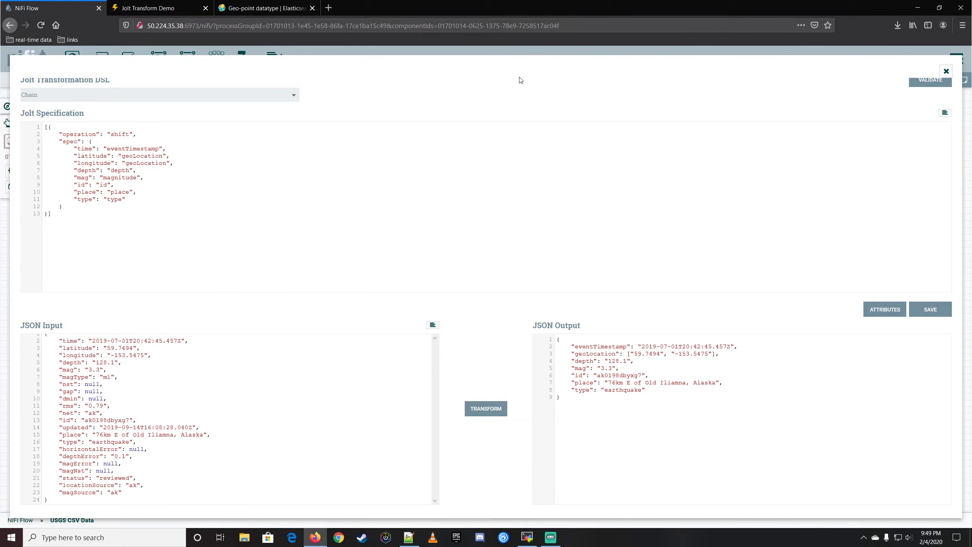
pyautogui.click(496, 410)
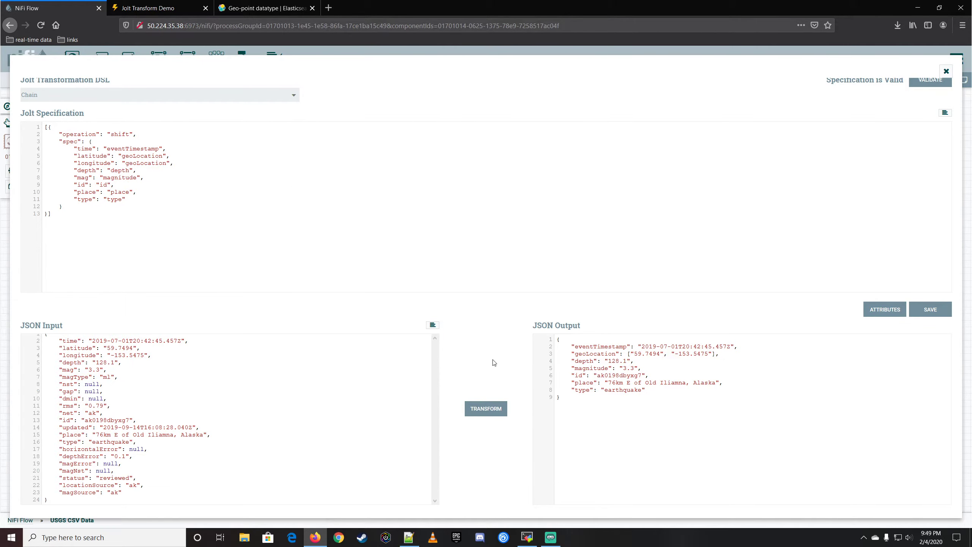
# Examine the geoLocation array in the JSON Output against the geo-point formats in the Elasticsearch documentation.
pyautogui.click(602, 355)
pyautogui.click(582, 361)
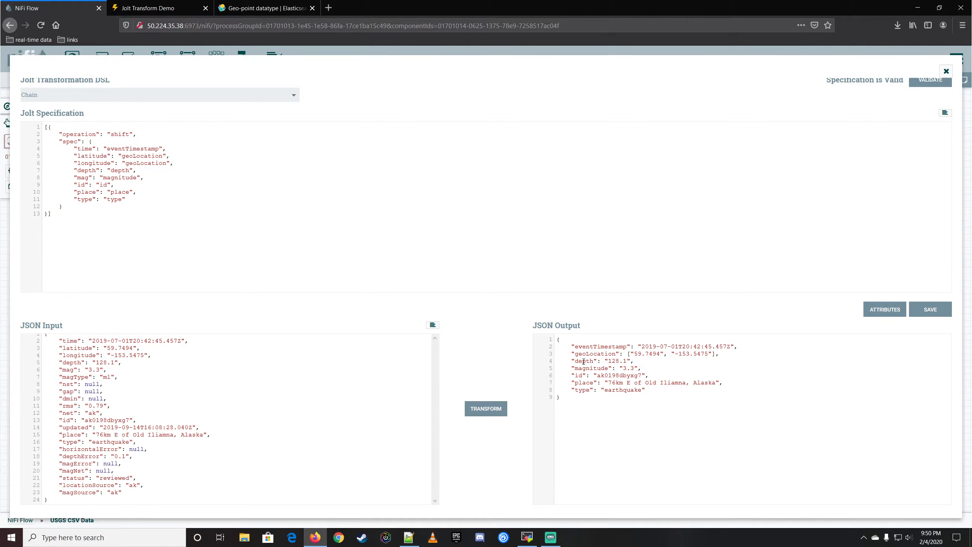
pyautogui.click(585, 383)
pyautogui.moveTo(717, 356); pyautogui.dragTo(627, 354)
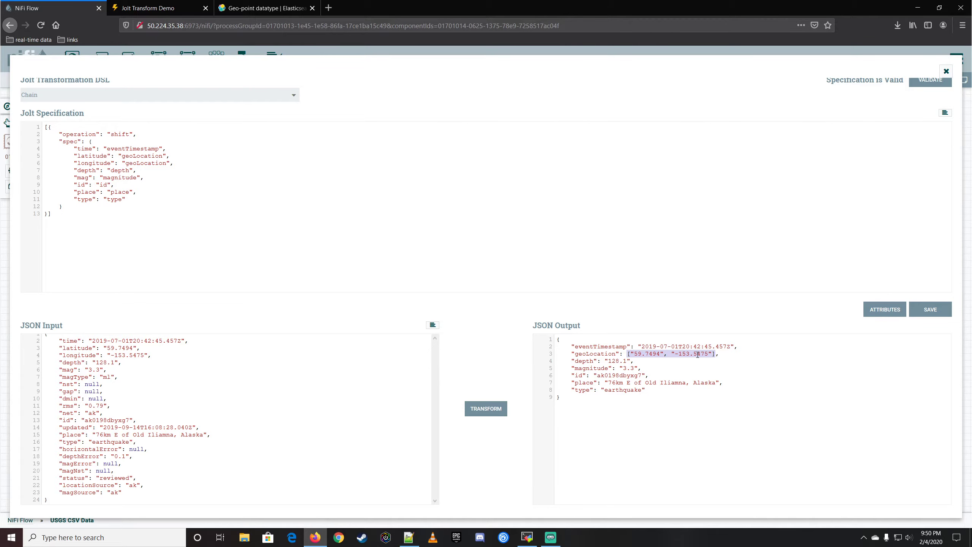
pyautogui.click(237, 9)
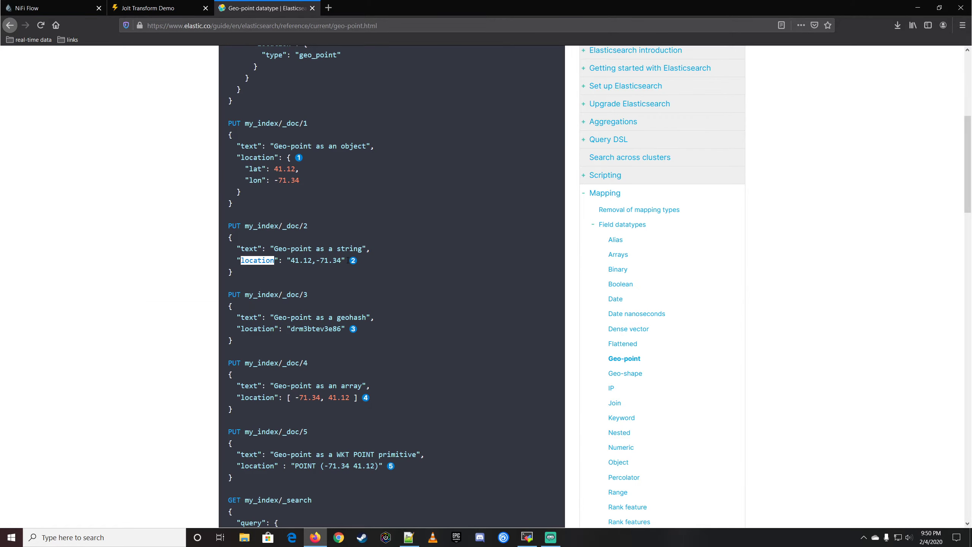
pyautogui.click(49, 7)
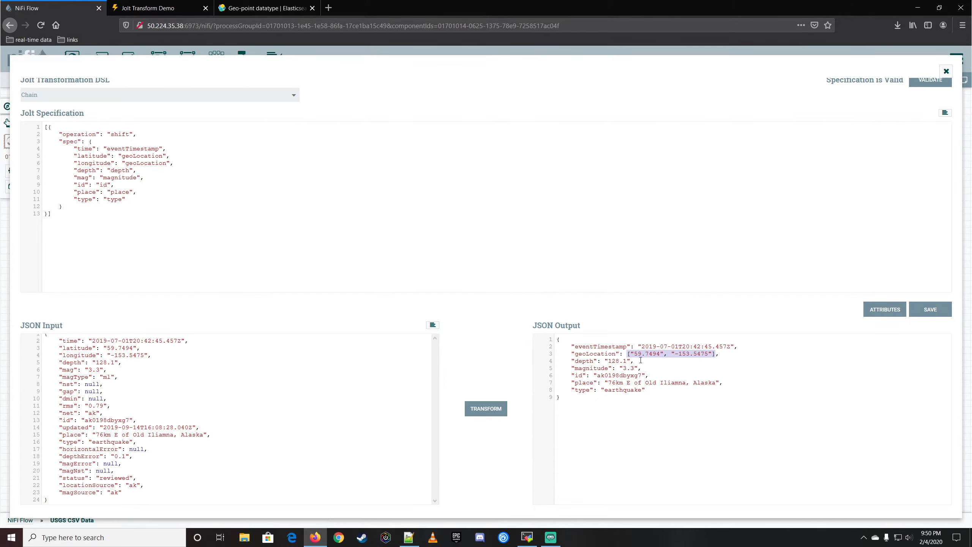
pyautogui.click(721, 359)
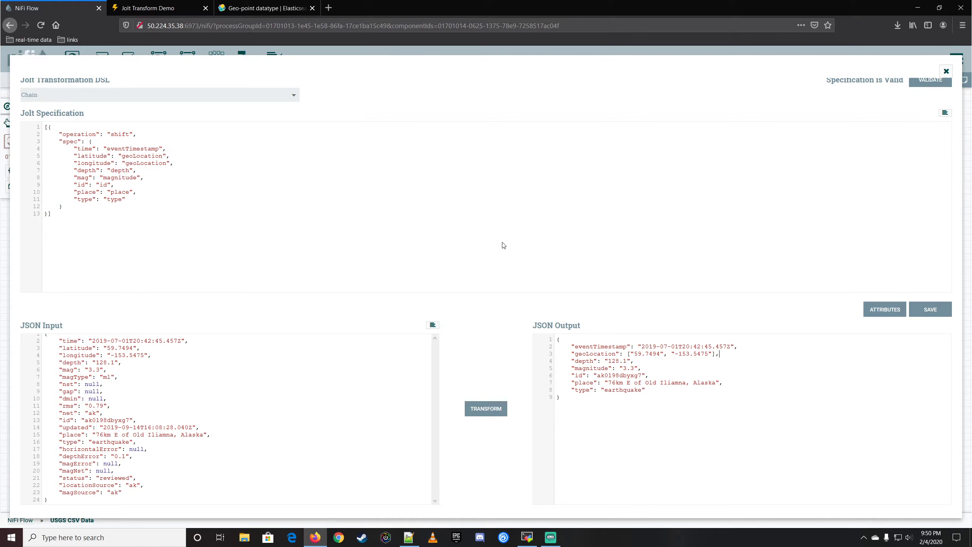
# Add a second object after the shift block and copy the operation and spec opening lines into it.
pyautogui.click(149, 212)
pyautogui.press('Return')
pyautogui.press('Return')
pyautogui.press('BackSpace')
pyautogui.write('{')
pyautogui.moveTo(58, 134); pyautogui.dragTo(99, 140)
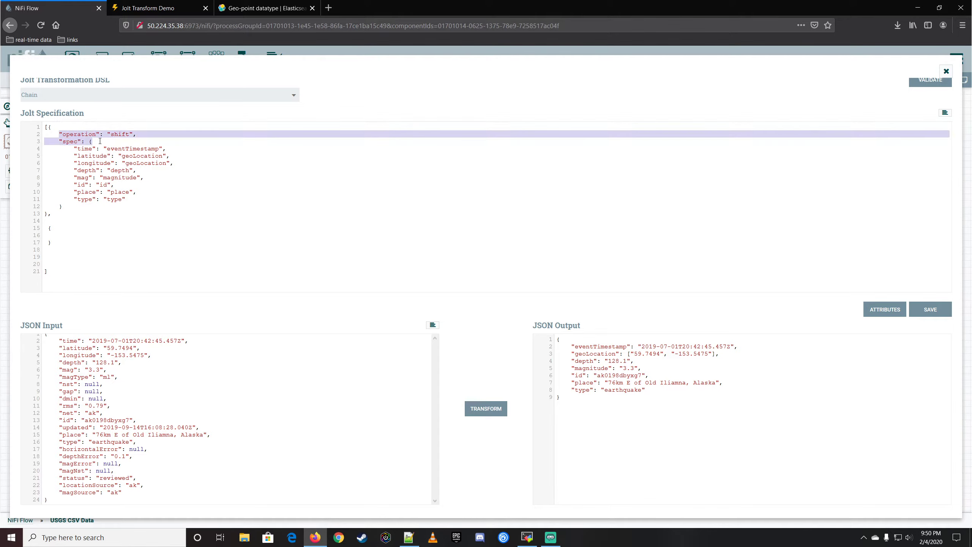
pyautogui.hotkey('ctrl', 'c')
pyautogui.click(65, 235)
pyautogui.hotkey('ctrl', 'v')
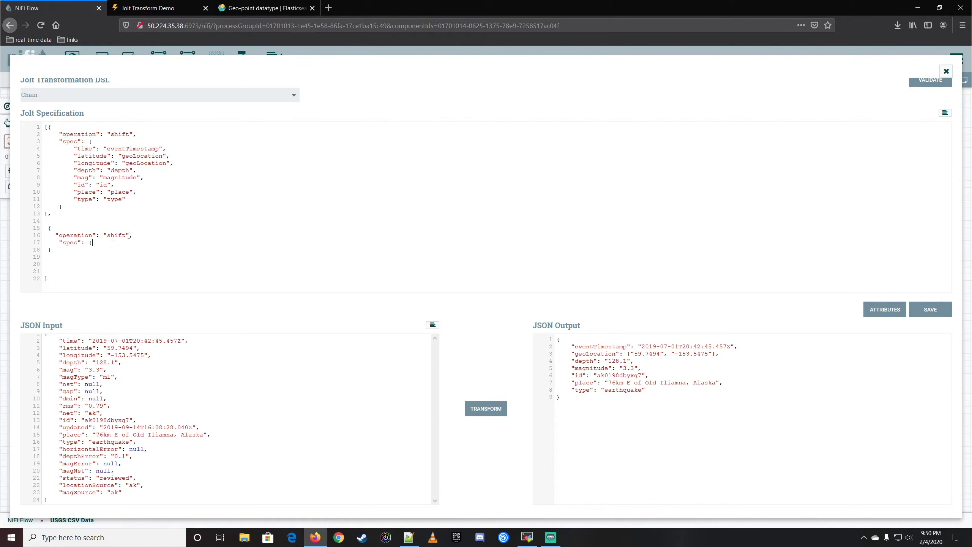
# Change the second object's operation to modify-overwrite-beta and close its spec with a brace, leaving a blank line inside.
pyautogui.doubleClick(116, 235)
pyautogui.write('mode')
pyautogui.press('BackSpace')
pyautogui.write('ify-overwrite-beta')
pyautogui.press('Return')
pyautogui.press('Return')
pyautogui.write('}')
pyautogui.press('Up')
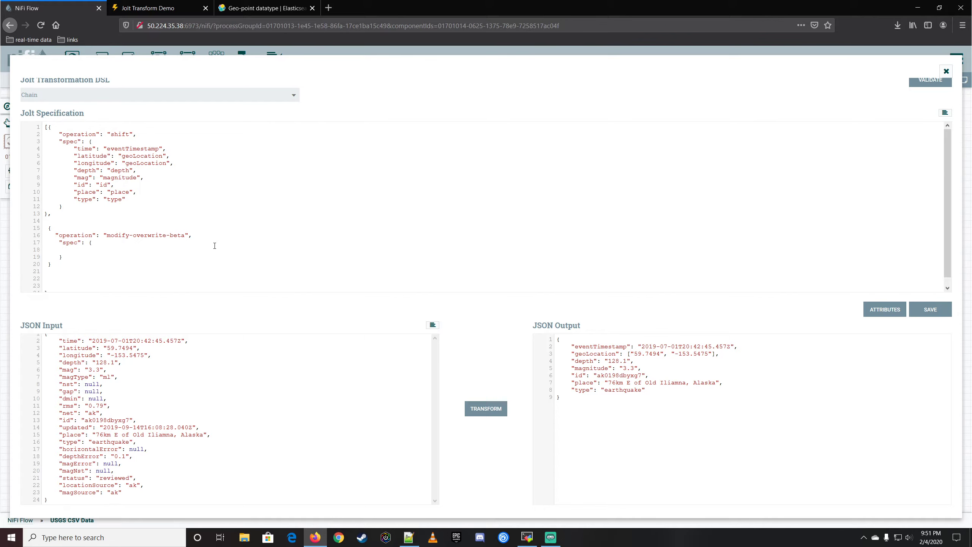
# Add "geoLocation": "toString" to the modify-overwrite-beta spec and rerun the test transform.
pyautogui.doubleClick(147, 163)
pyautogui.click(93, 250)
pyautogui.write('"')
pyautogui.hotkey('ctrl', 'v')
pyautogui.write(': "toString')
pyautogui.click(486, 410)
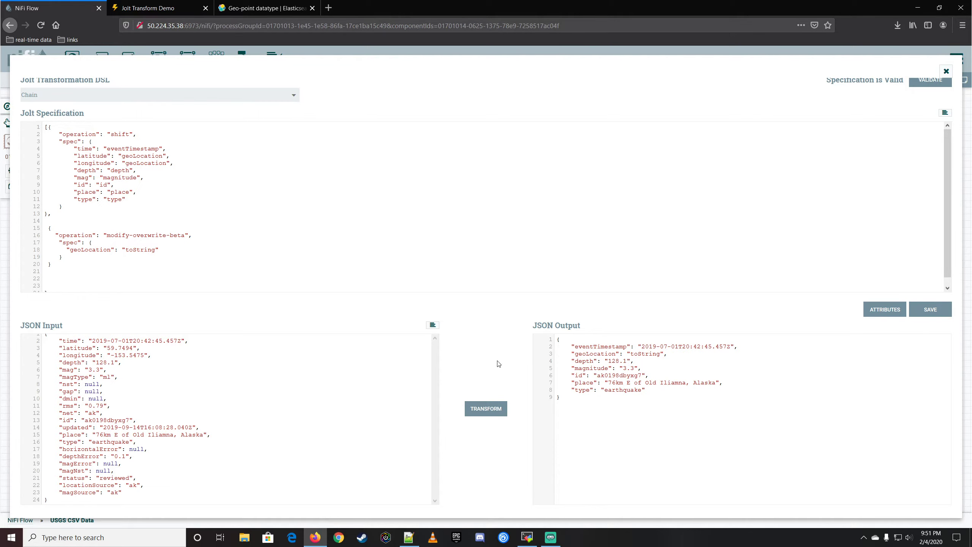
# Correct the geoLocation value in the modify-overwrite-beta spec to "=toString" and rerun the test transform.
pyautogui.write('=')
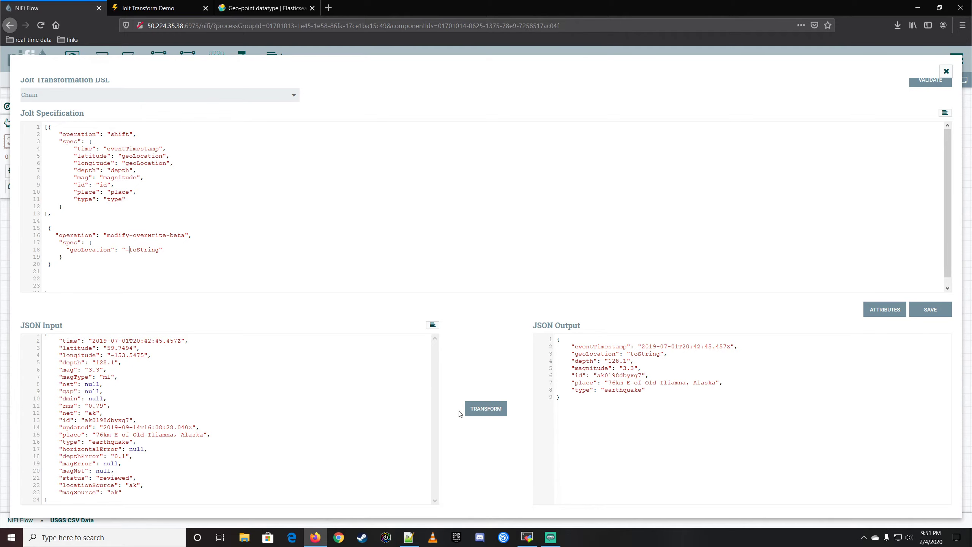
pyautogui.click(476, 410)
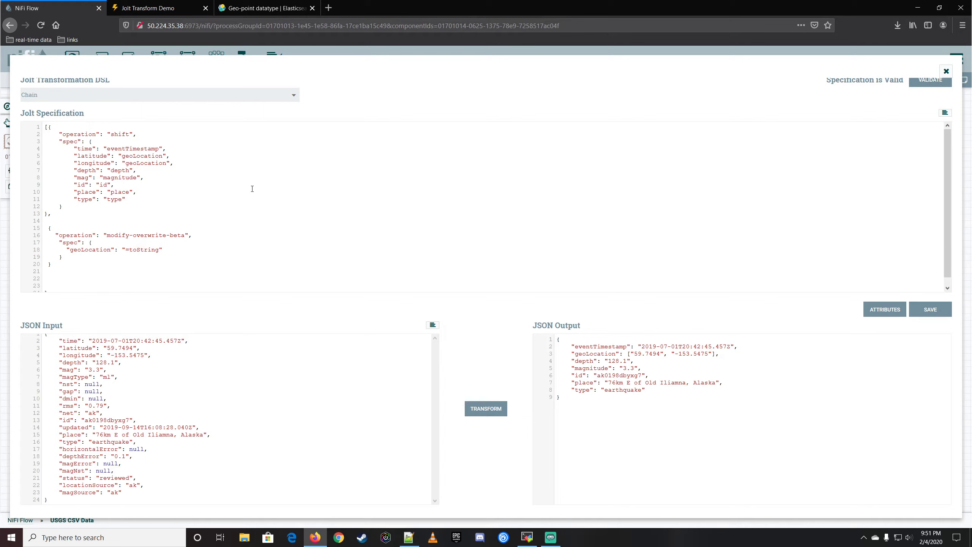
# Add a third object after the modify-overwrite-beta block and copy that block's operation and spec opening lines into it.
pyautogui.click(163, 256)
pyautogui.press('Down')
pyautogui.write(',  ')
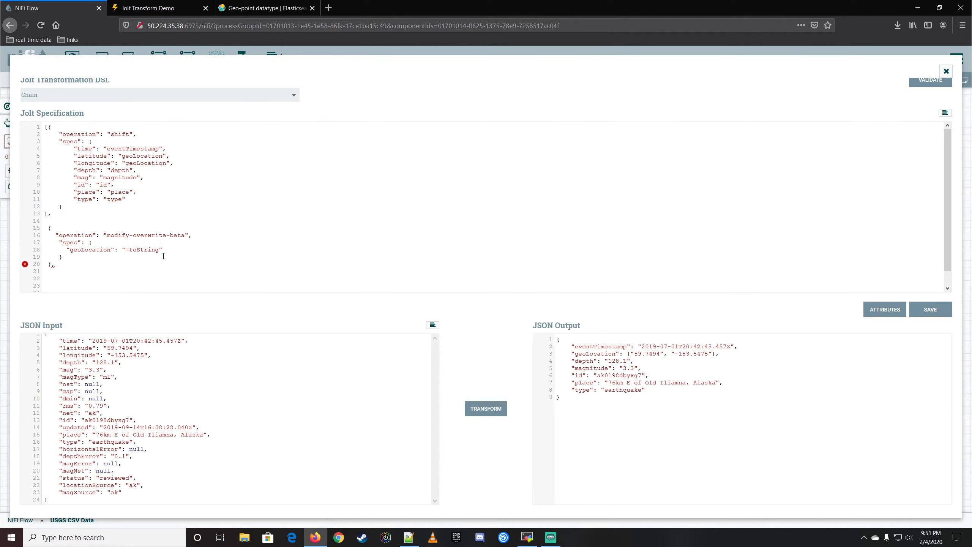
pyautogui.write('{')
pyautogui.press('Return')
pyautogui.scroll(-2, 164, 255)
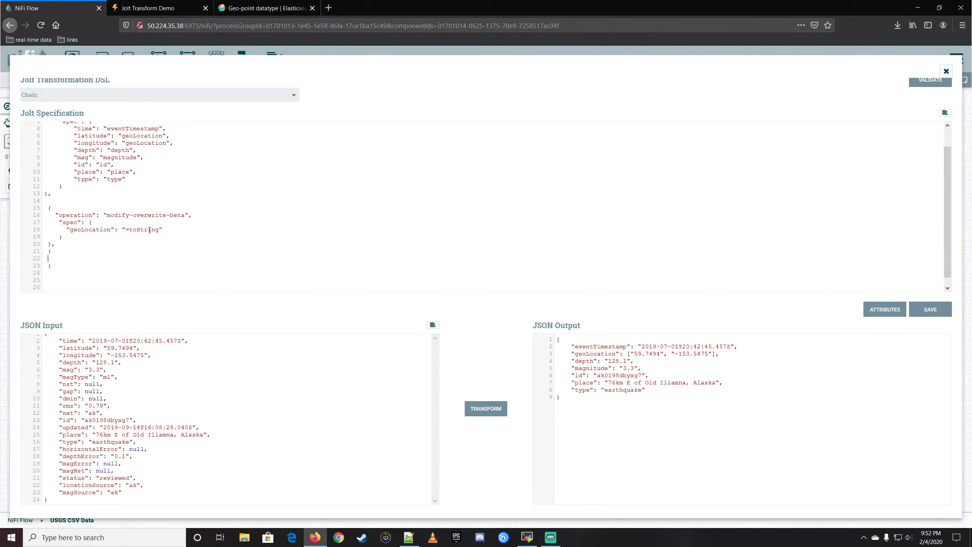
pyautogui.moveTo(55, 207); pyautogui.dragTo(153, 217)
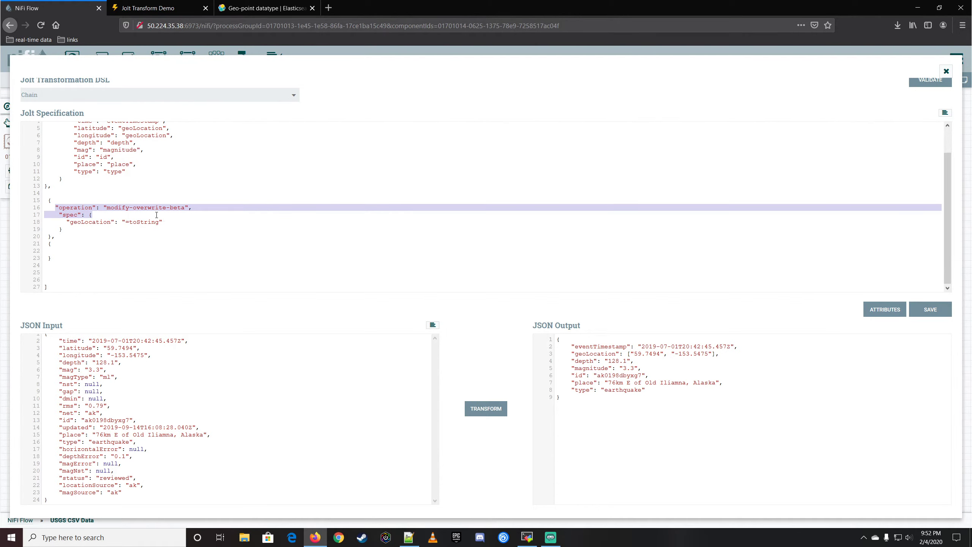
pyautogui.hotkey('ctrl', 'c')
pyautogui.click(63, 247)
pyautogui.hotkey('ctrl', 'v')
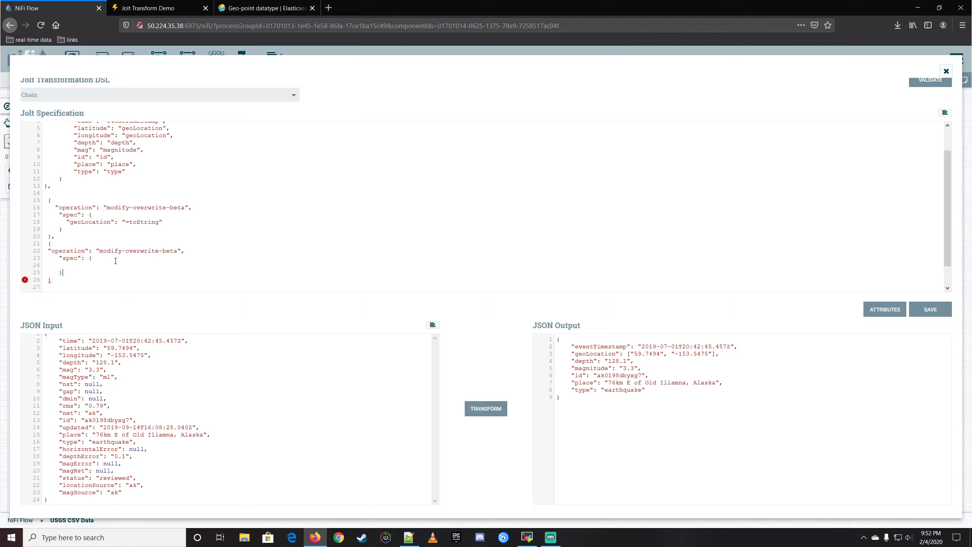
# Add "geoLocation": "=join(',',@(1,geoLocation))" to the third object's spec and auto-format the Jolt specification.
pyautogui.press('Up')
pyautogui.write('\'geoLocation":')
pyautogui.write('"=join(\',\',@(1,geoLocation')
pyautogui.press('BackSpace')
pyautogui.write('"')
pyautogui.click(944, 113)
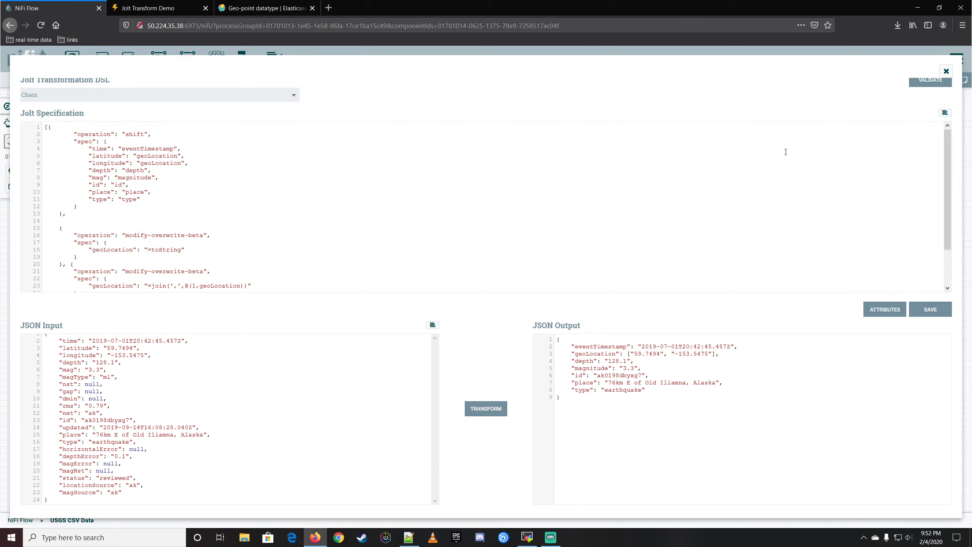
# Rerun the test transform and examine the geoLocation value in the JSON Output.
pyautogui.scroll(-2, 302, 229)
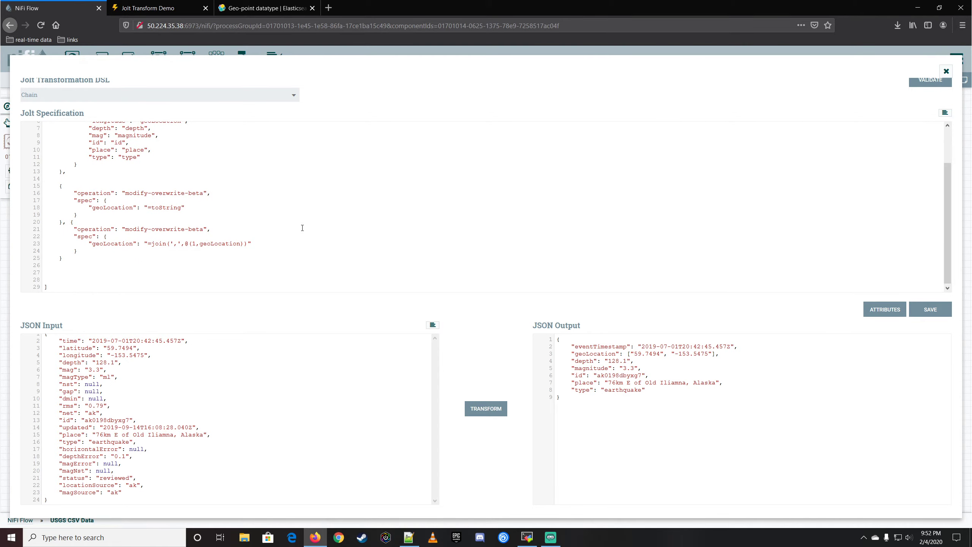
pyautogui.click(491, 414)
pyautogui.moveTo(627, 353); pyautogui.dragTo(738, 360)
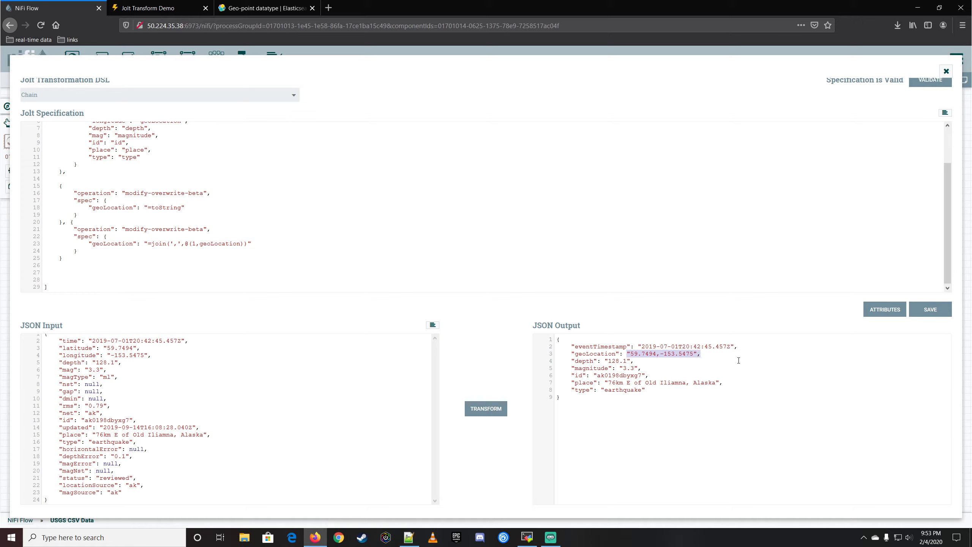
pyautogui.click(719, 358)
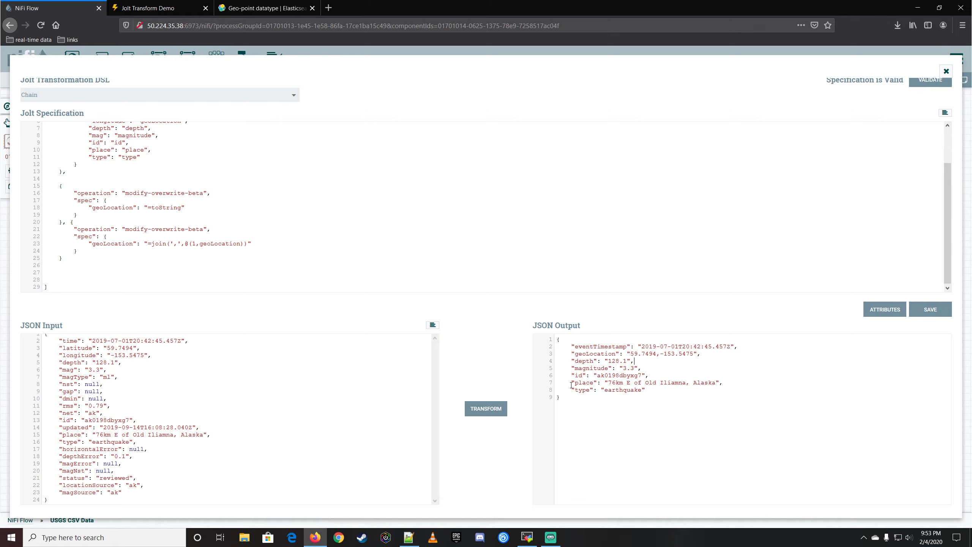
# Save the completed Jolt specification and close the advanced editor.
pyautogui.scroll(2, 292, 176)
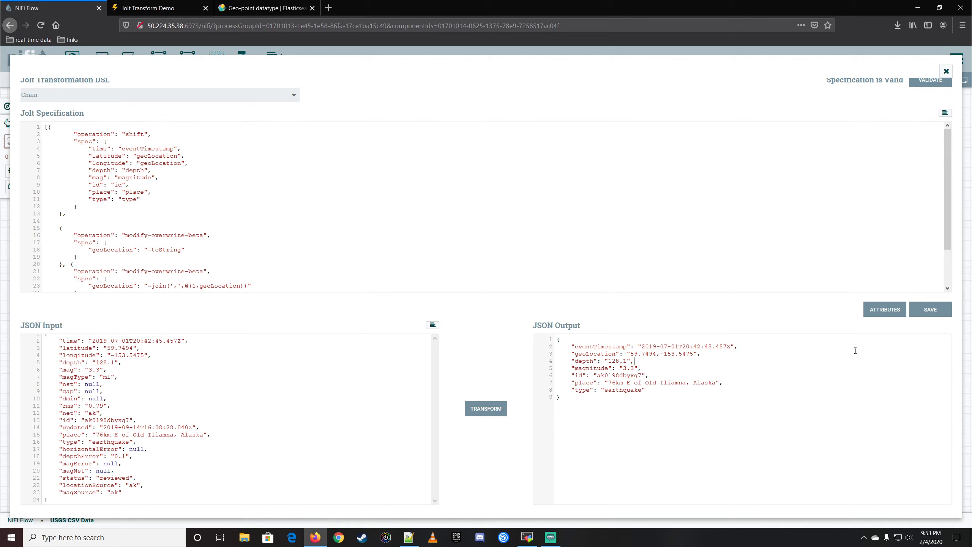
pyautogui.click(930, 309)
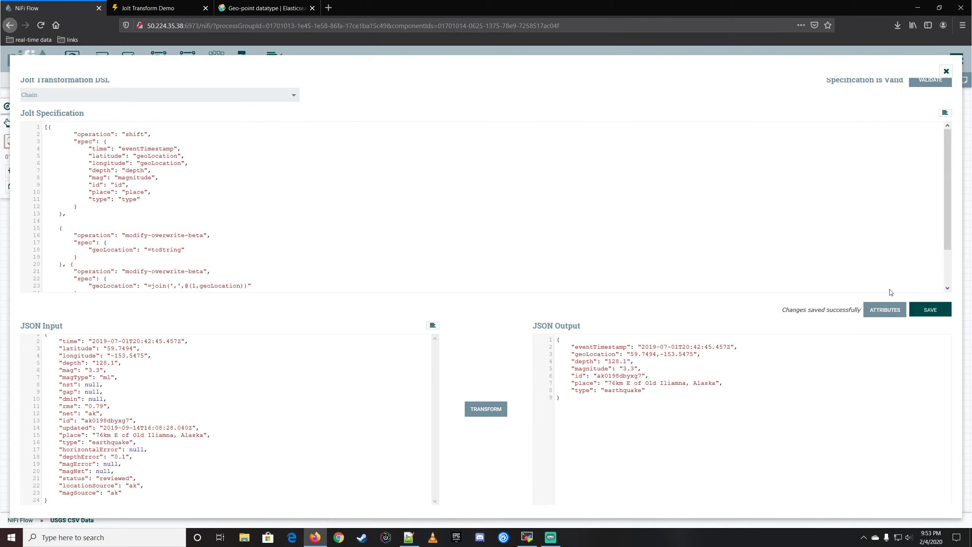
pyautogui.click(945, 71)
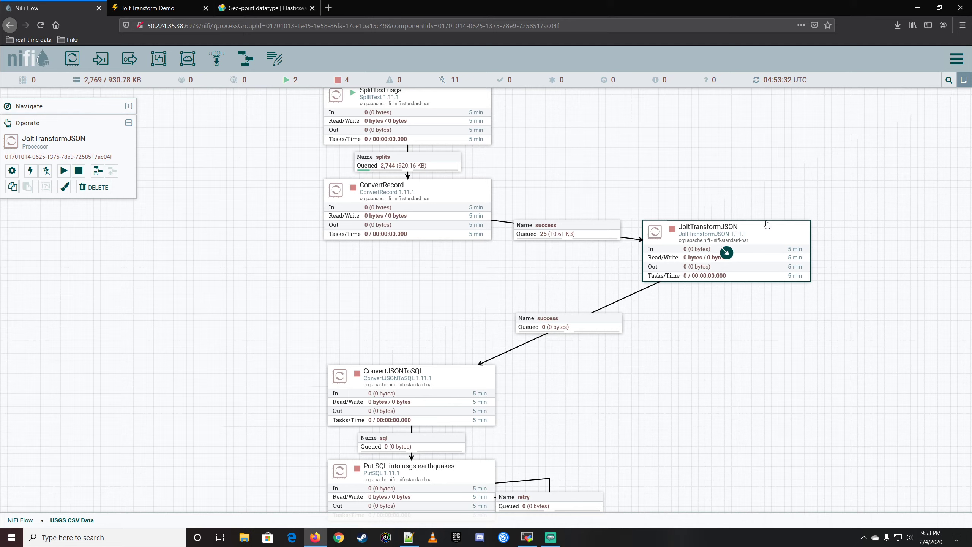
# Start the JoltTransformJSON processor and refresh the flow canvas.
pyautogui.rightClick(768, 234)
pyautogui.click(798, 255)
pyautogui.rightClick(772, 119)
pyautogui.click(790, 126)
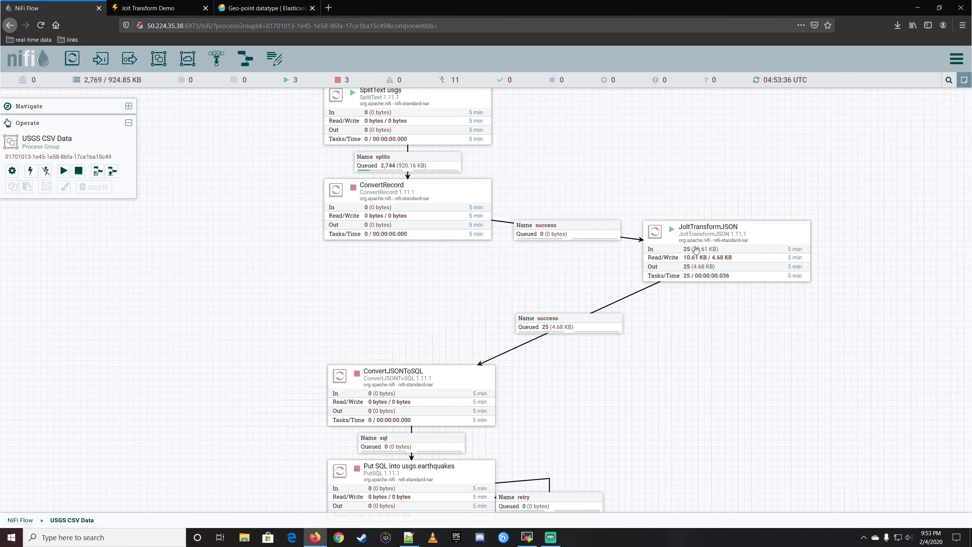
# List the queue between JoltTransformJSON and ConvertJSONToSQL and display the first FlowFile's content in formatted view.
pyautogui.click(575, 328)
pyautogui.rightClick(575, 328)
pyautogui.click(600, 360)
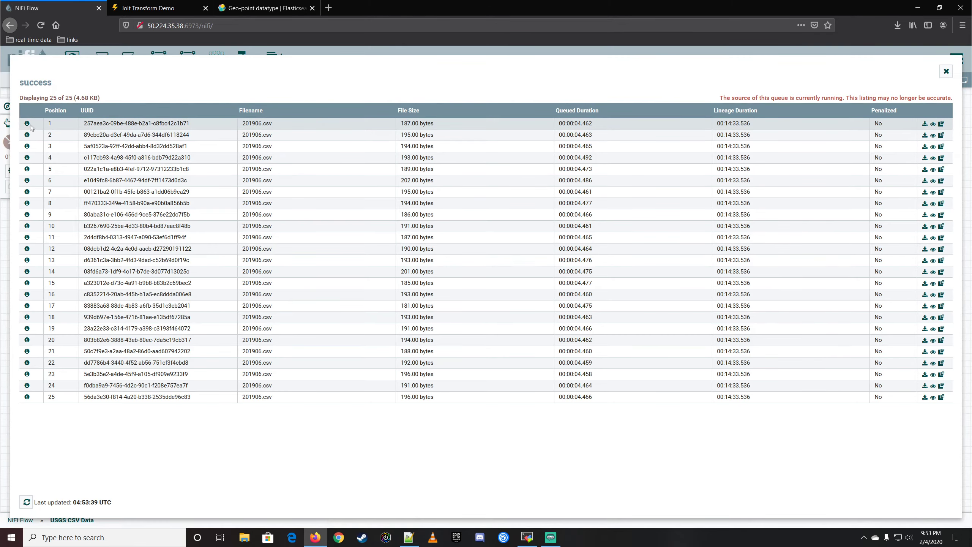
pyautogui.click(27, 123)
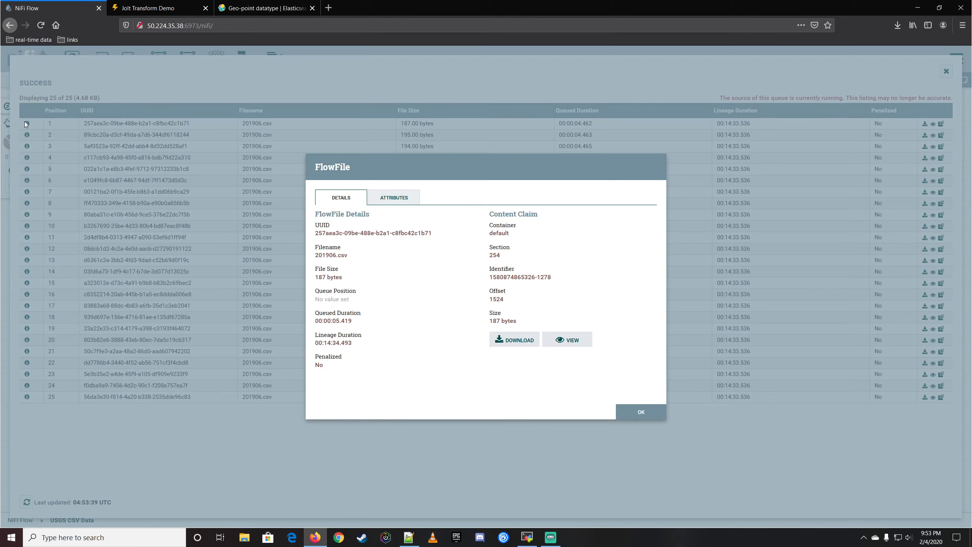
pyautogui.click(567, 340)
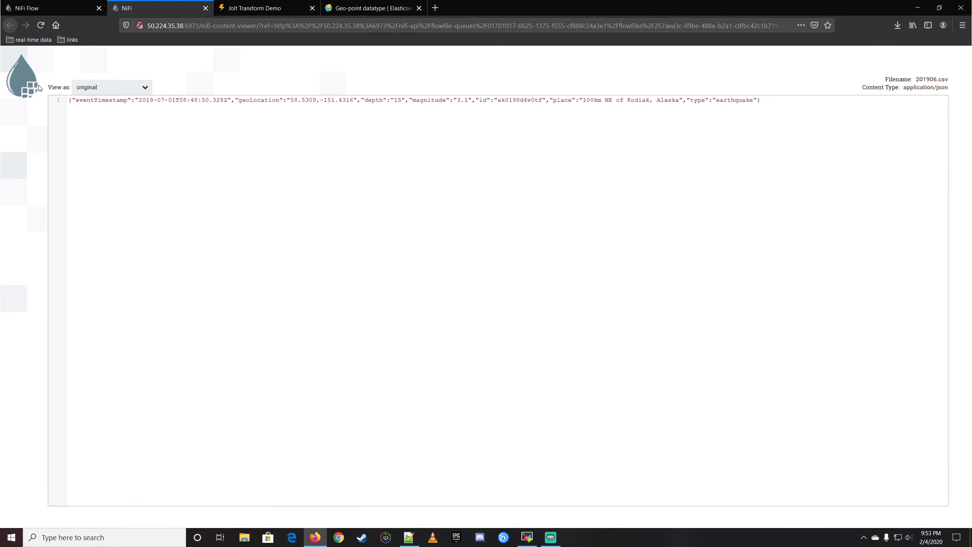
pyautogui.click(121, 87)
pyautogui.click(119, 115)
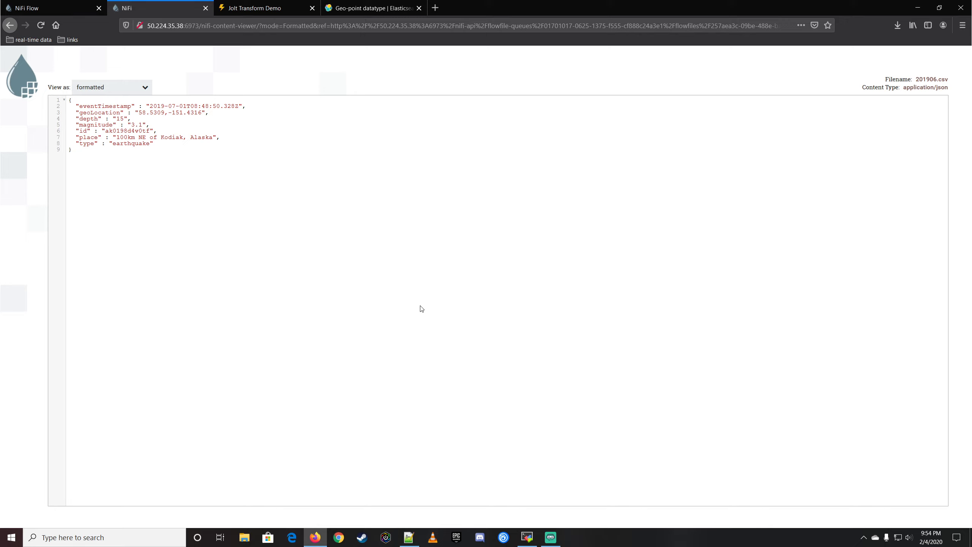
# Check the geoLocation, magnitude and eventTimestamp fields in the transformed FlowFile content.
pyautogui.click(210, 114)
pyautogui.moveTo(138, 113); pyautogui.dragTo(202, 113)
pyautogui.click(145, 119)
pyautogui.doubleClick(102, 125)
pyautogui.doubleClick(105, 107)
pyautogui.click(238, 148)
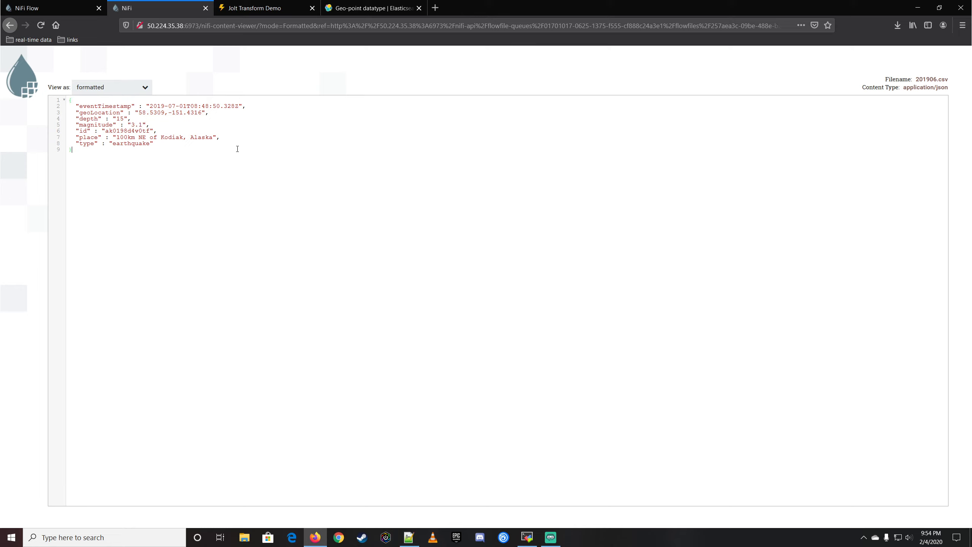
# Close the Geo-point documentation, Jolt Transform Demo and content viewer pages, and dismiss the FlowFile details and queue listing.
pyautogui.click(419, 8)
pyautogui.click(312, 8)
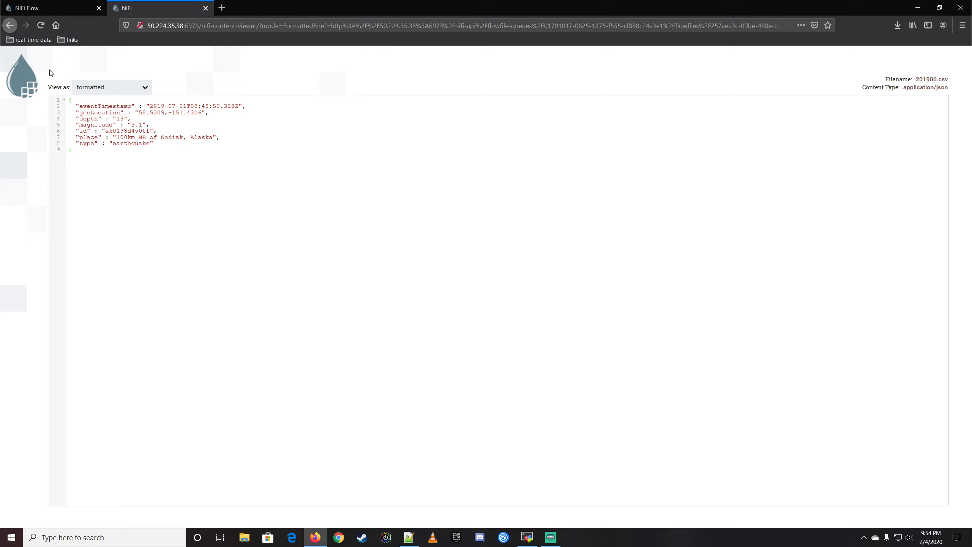
pyautogui.click(206, 8)
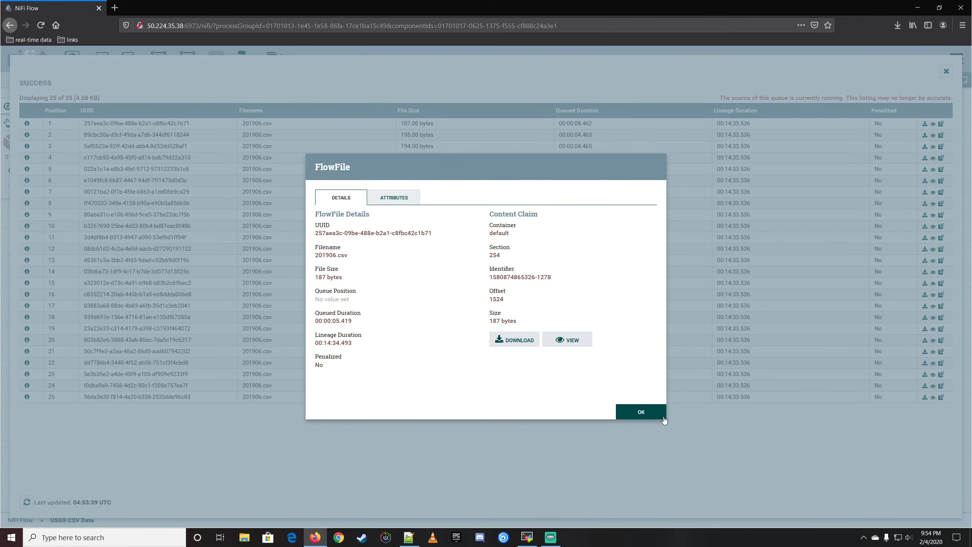
pyautogui.click(655, 414)
pyautogui.click(946, 71)
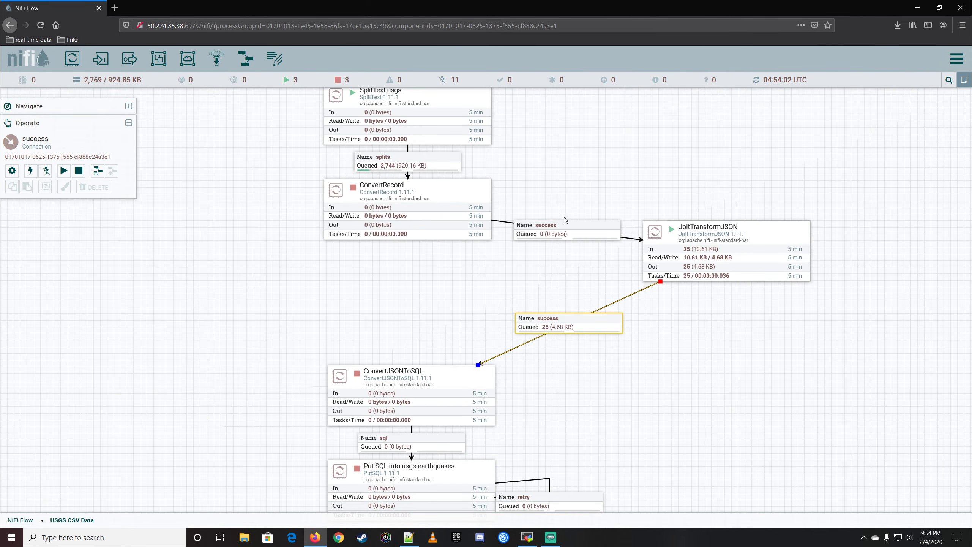
# Look up the QueryRecord processor among the available processor types and read its description without adding it.
pyautogui.click(500, 273)
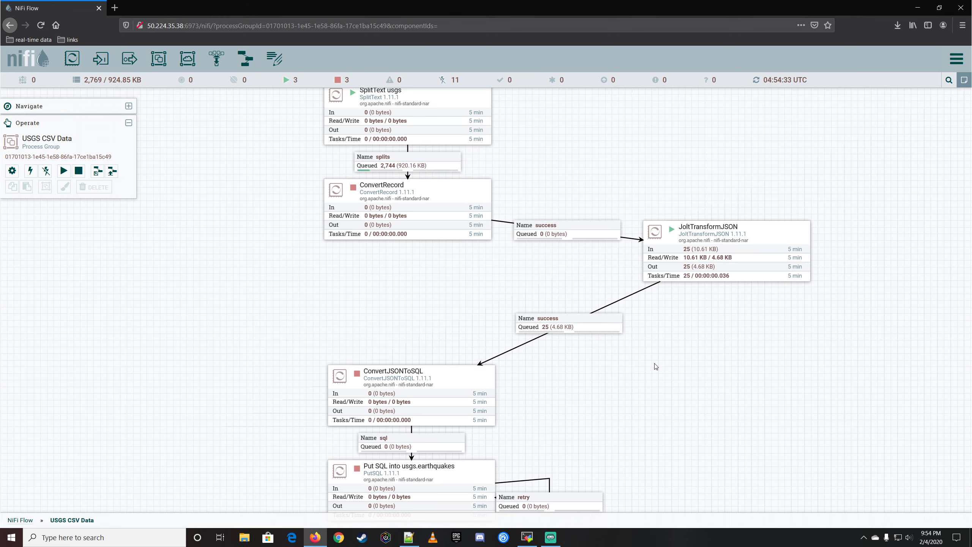
pyautogui.moveTo(662, 367); pyautogui.dragTo(645, 337)
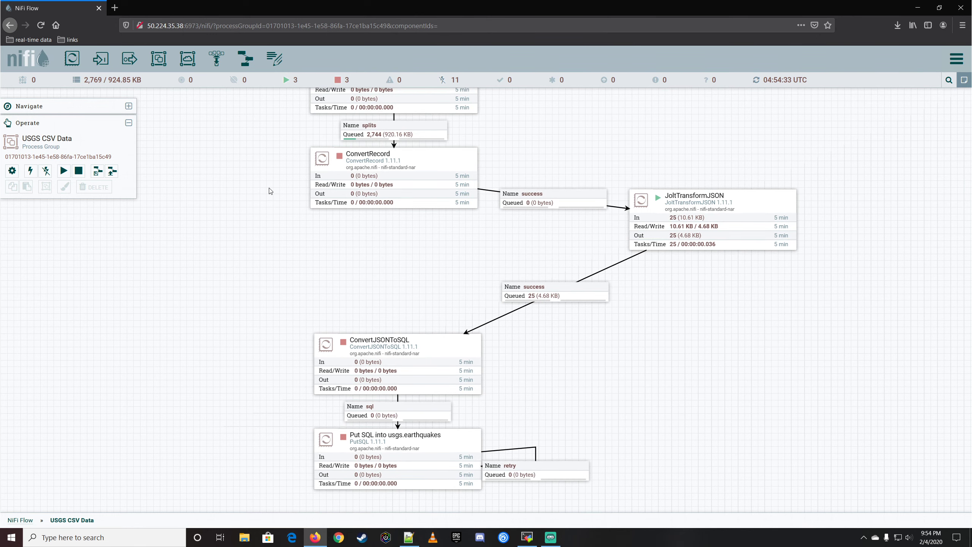
pyautogui.moveTo(71, 58); pyautogui.dragTo(719, 357)
pyautogui.write('queryre')
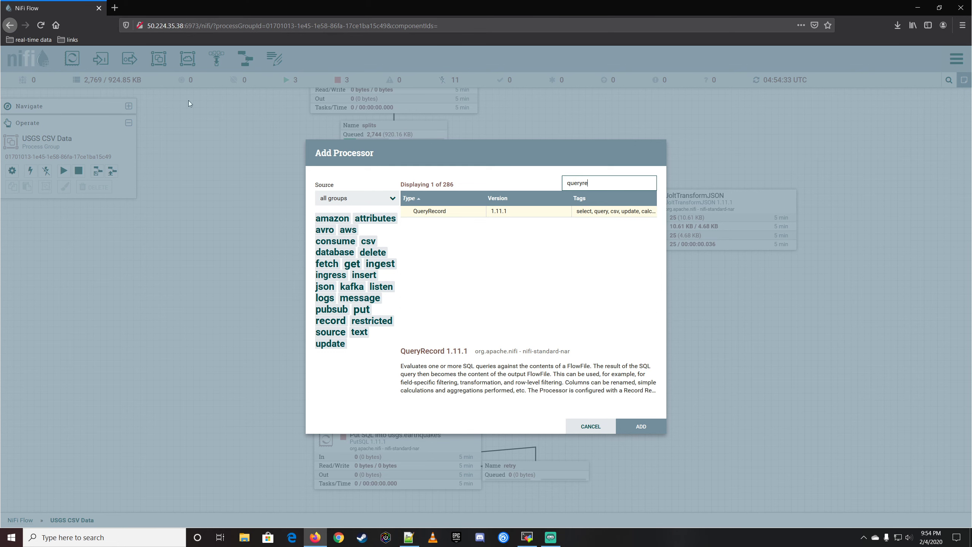
pyautogui.click(440, 216)
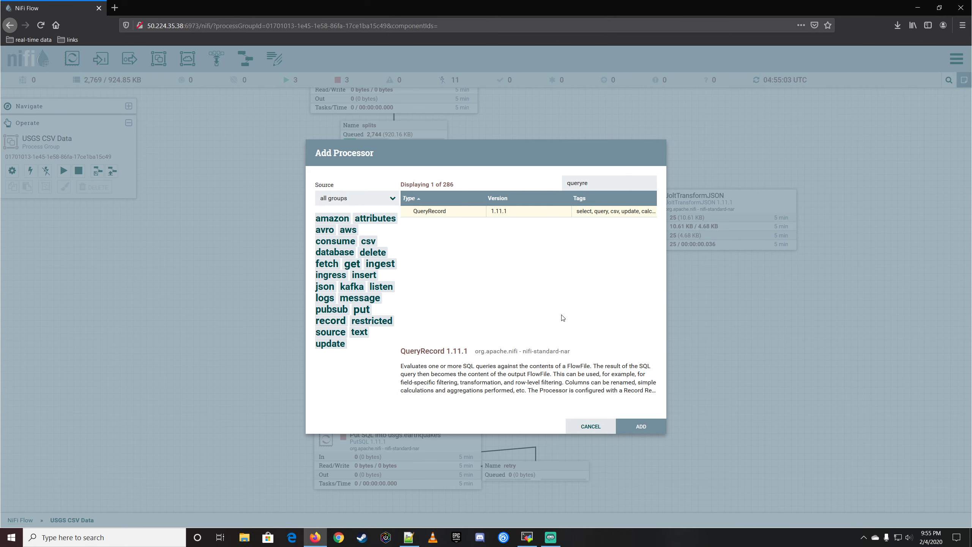
pyautogui.click(594, 426)
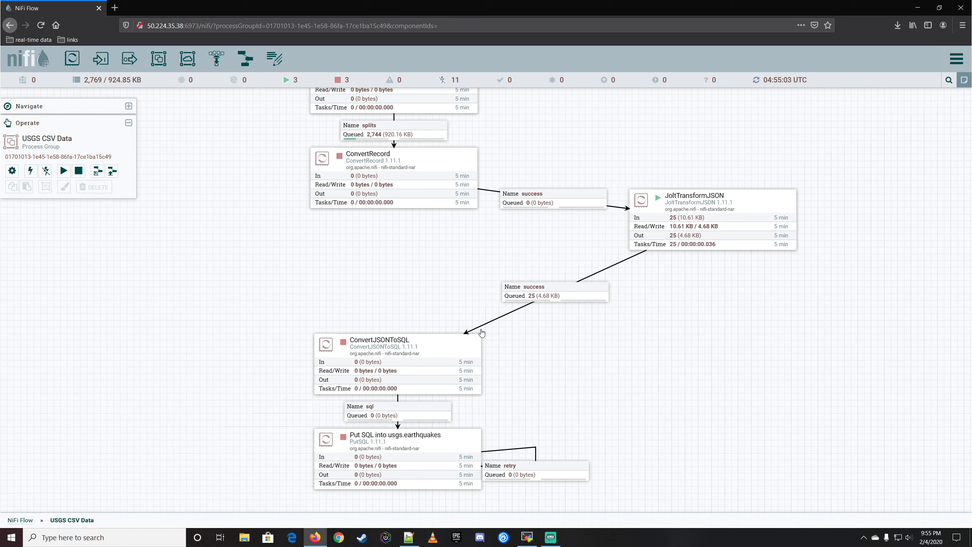
# Move the JoltTransformJSON processor closer to the main column, between ConvertRecord and ConvertJSONToSQL.
pyautogui.click(752, 203)
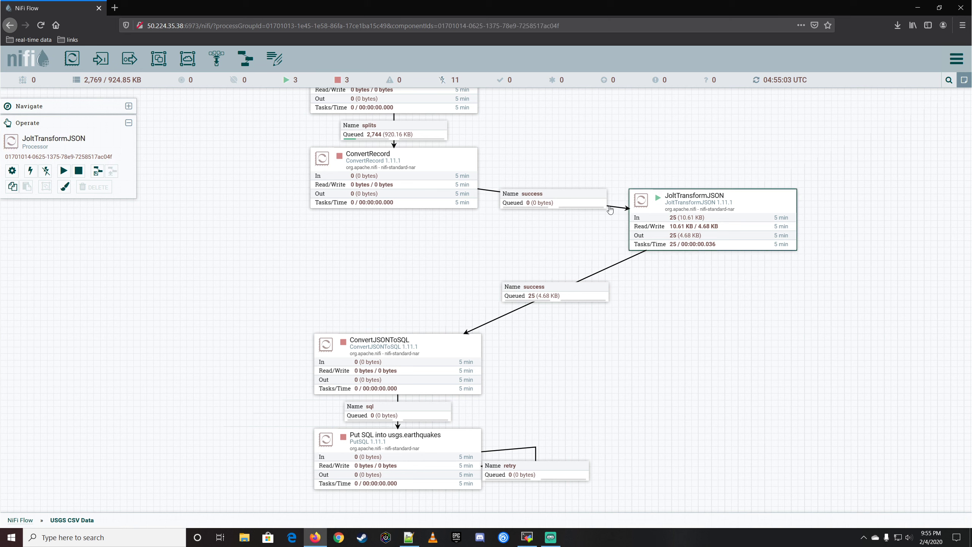
pyautogui.moveTo(752, 200); pyautogui.dragTo(646, 246)
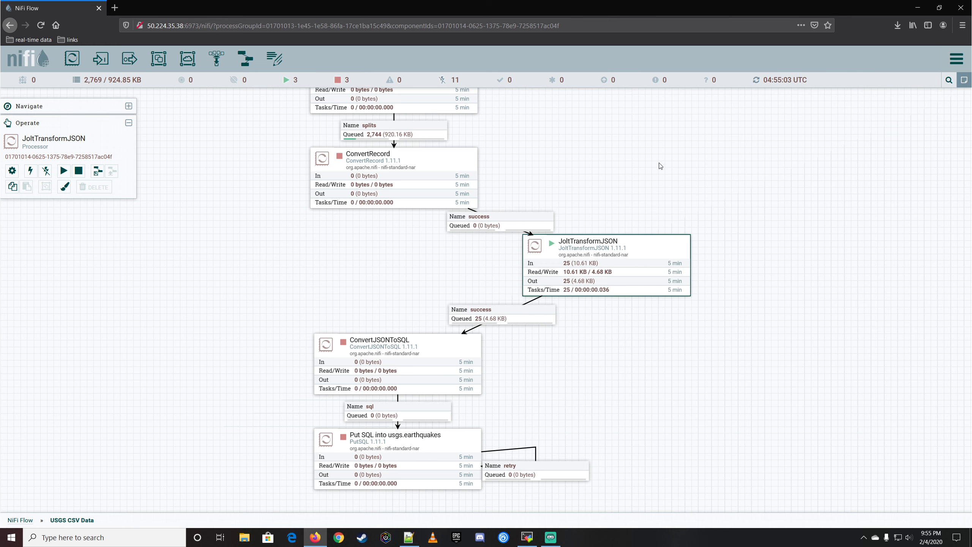
pyautogui.moveTo(641, 196); pyautogui.dragTo(708, 187)
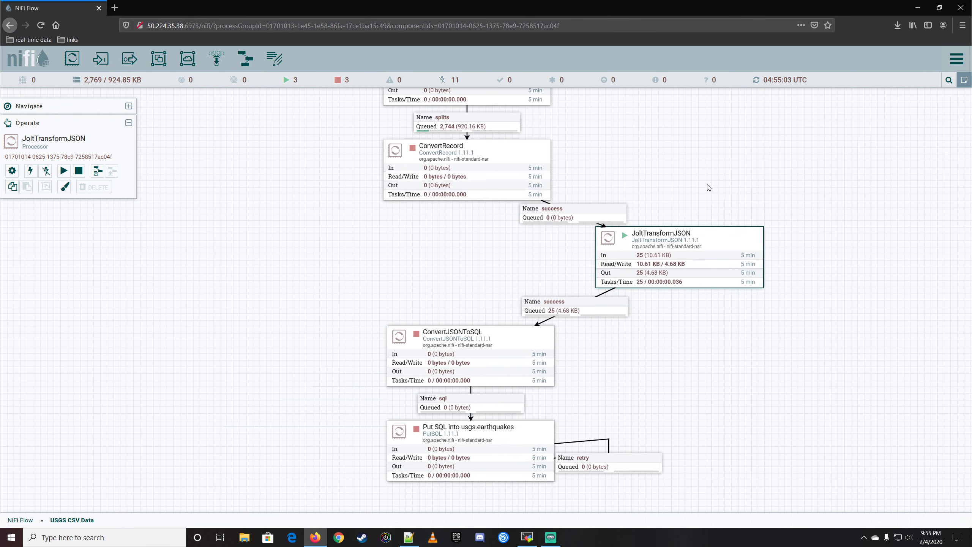
# Start the ConvertJSONToSQL processor and refresh the flow canvas.
pyautogui.click(551, 365)
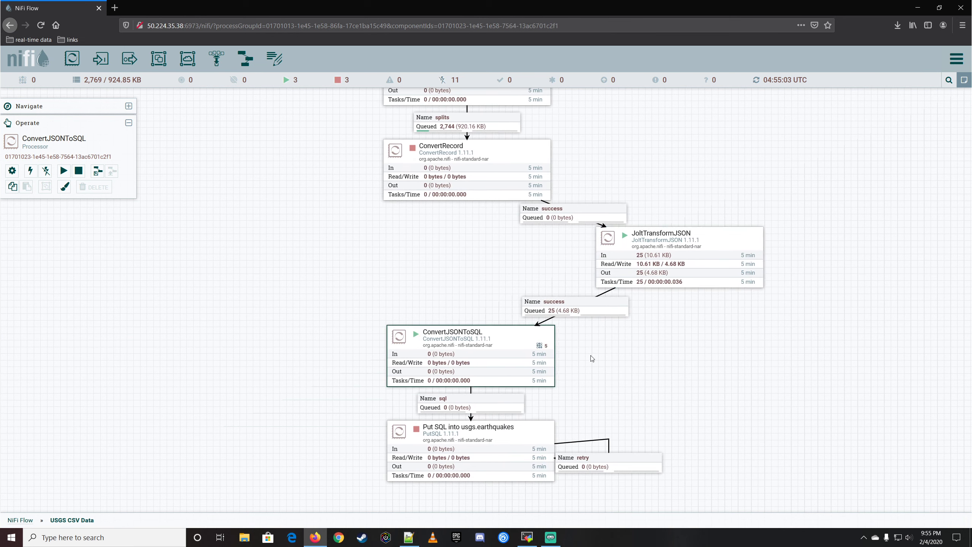
pyautogui.rightClick(602, 355)
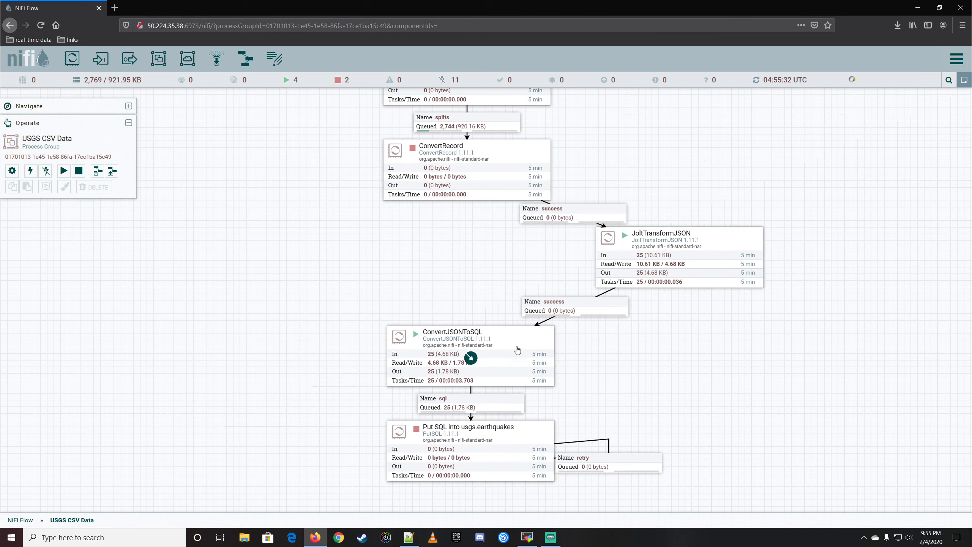